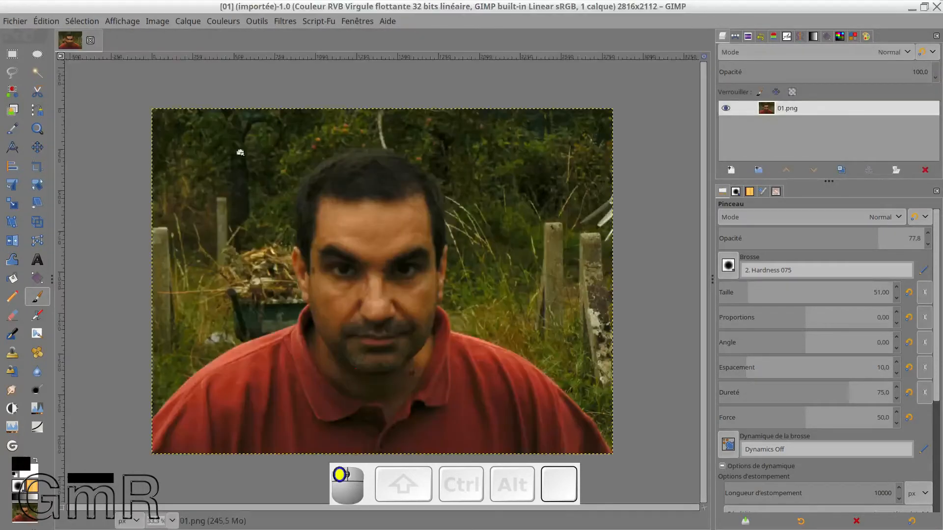
- Add 02.png as a layer beneath 01.png and hide it
{"action": "left_click_drag", "start_coordinate": [240, 151], "coordinate": [753, 142]}
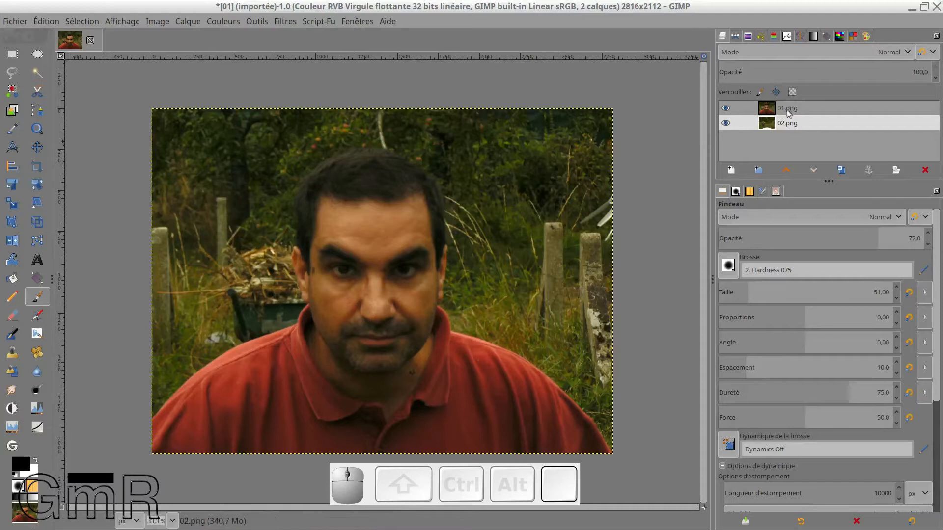
{"action": "left_click", "coordinate": [725, 124]}
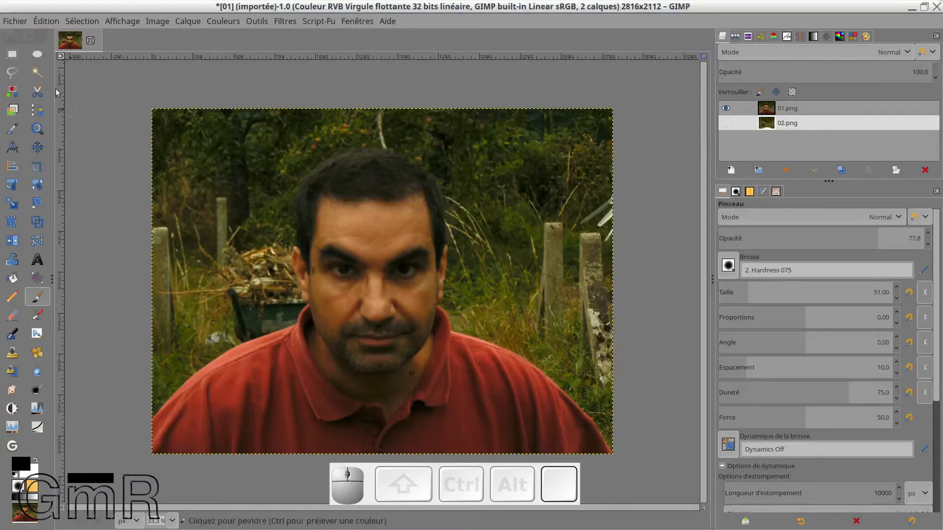
- Activate the Intelligent Scissors and convert the image to 16-bit integer precision with perceptual gamma (sRGB)
{"action": "left_click", "coordinate": [38, 92]}
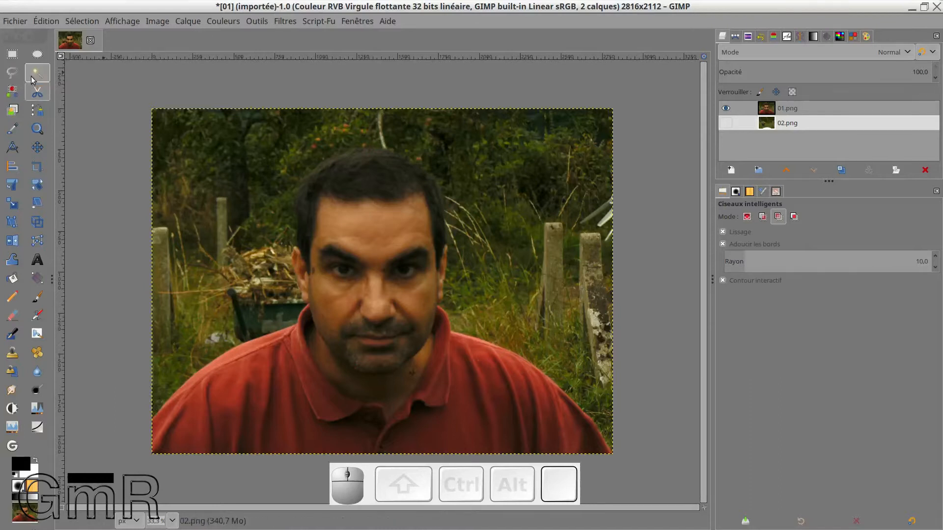
{"action": "left_click", "coordinate": [149, 25]}
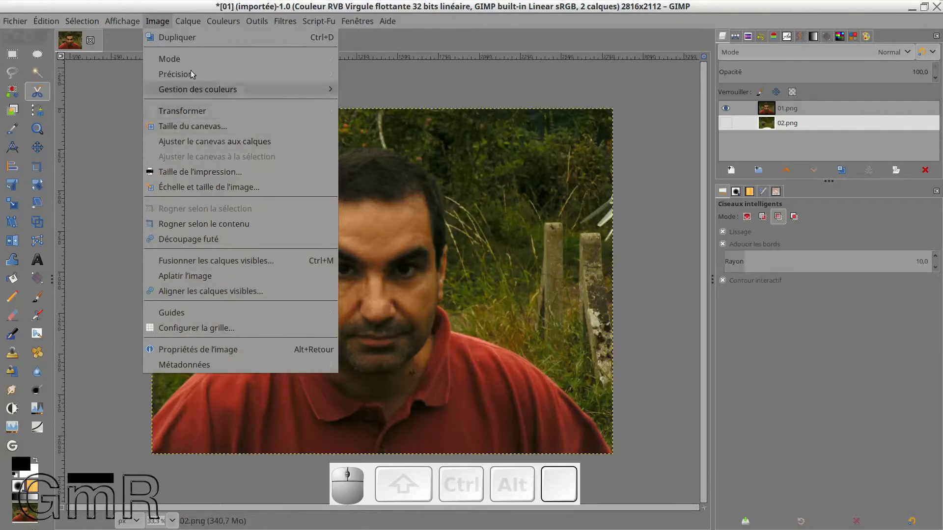
{"action": "mouse_move", "coordinate": [198, 76]}
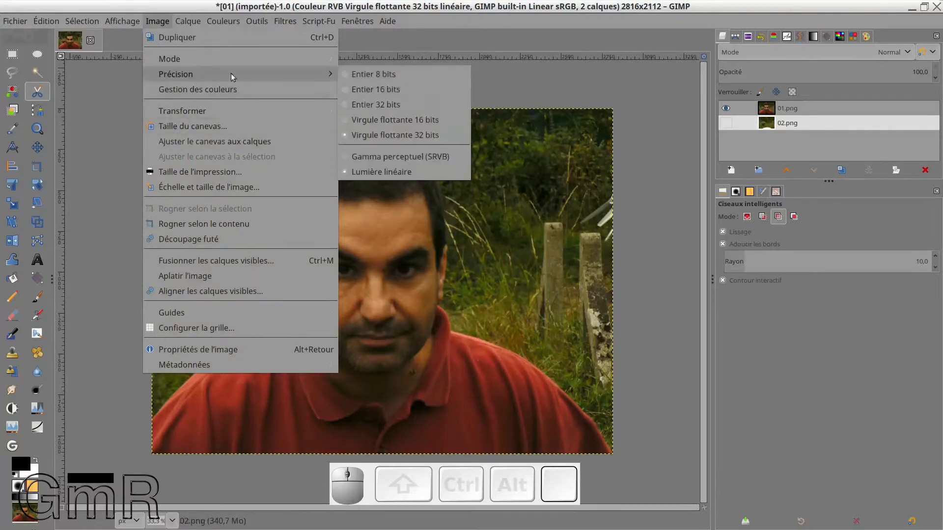
{"action": "left_click", "coordinate": [362, 91]}
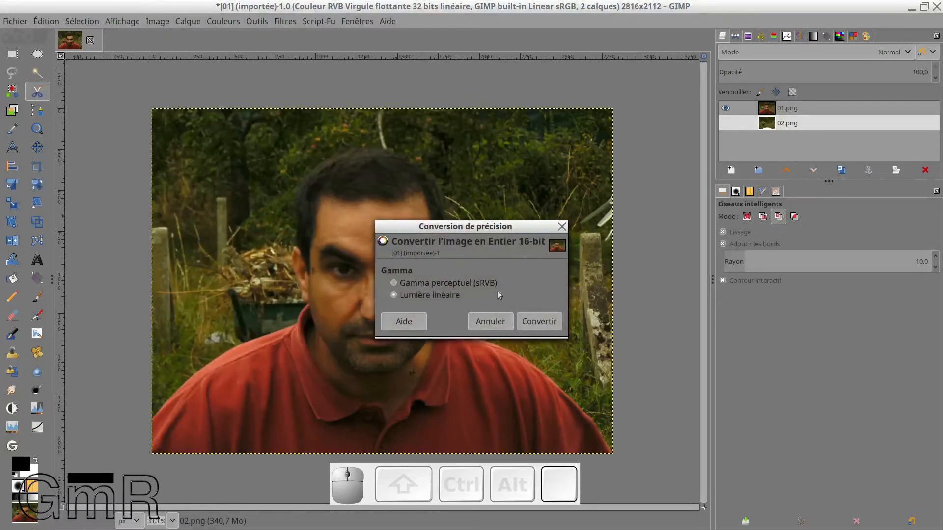
{"action": "left_click", "coordinate": [547, 324]}
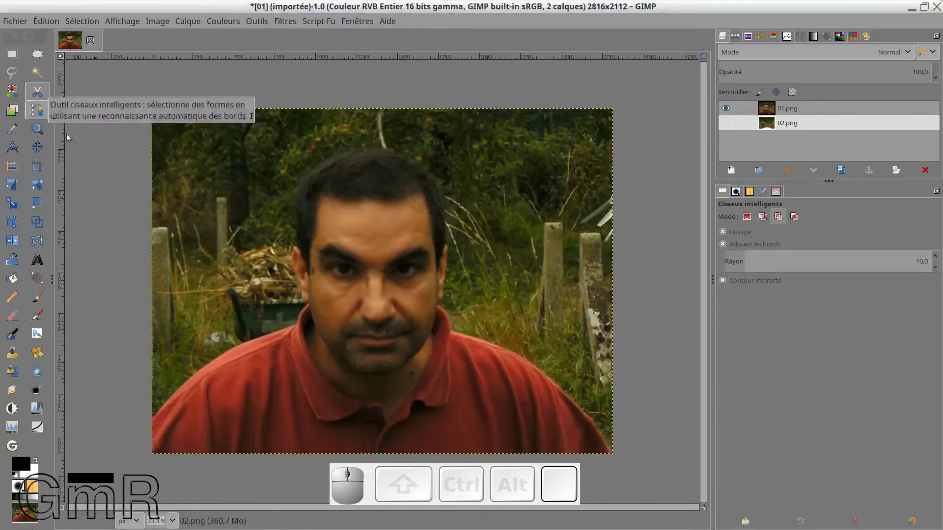
- Trace the man's head, shoulders and shirt with the Intelligent Scissors, close the outline and turn it into a selection
{"action": "left_click", "coordinate": [154, 416]}
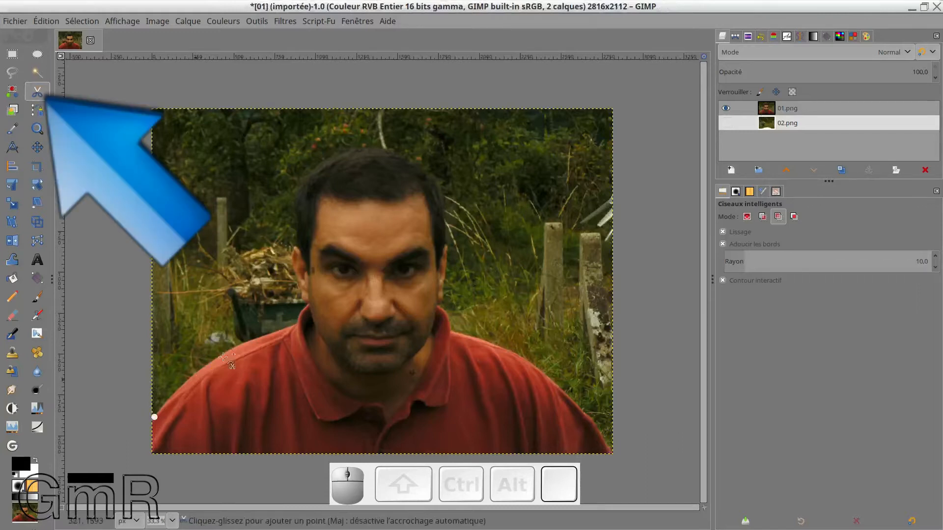
{"action": "left_click", "coordinate": [295, 322]}
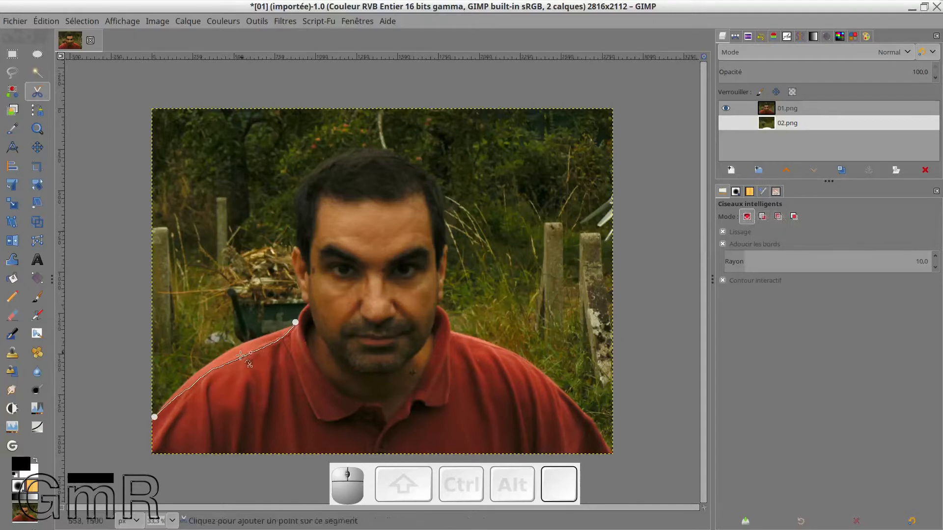
{"action": "left_click_drag", "start_coordinate": [236, 350], "coordinate": [231, 345]}
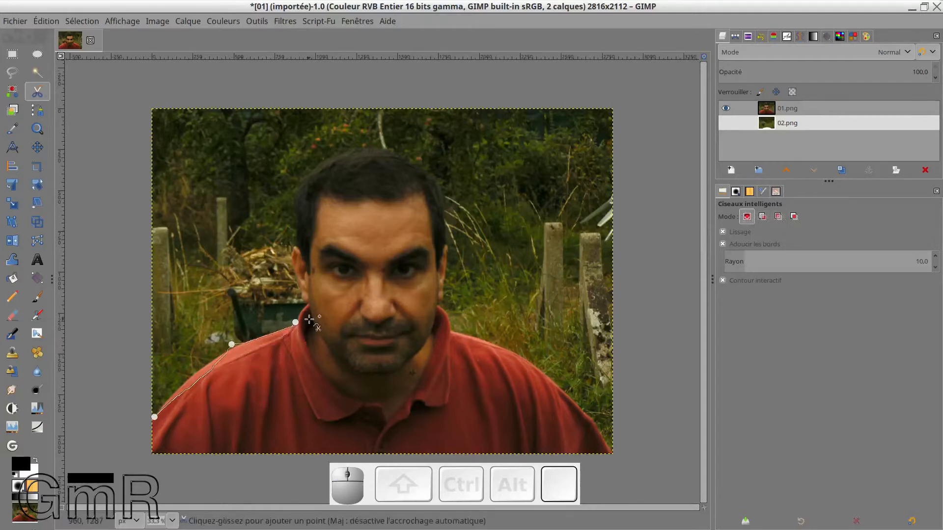
{"action": "left_click_drag", "start_coordinate": [194, 383], "coordinate": [171, 395]}
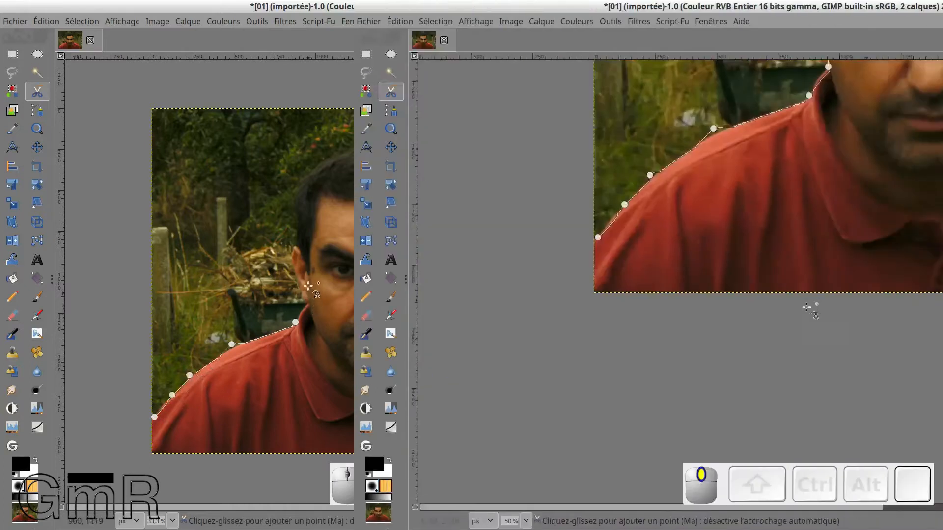
{"action": "left_click", "coordinate": [224, 338]}
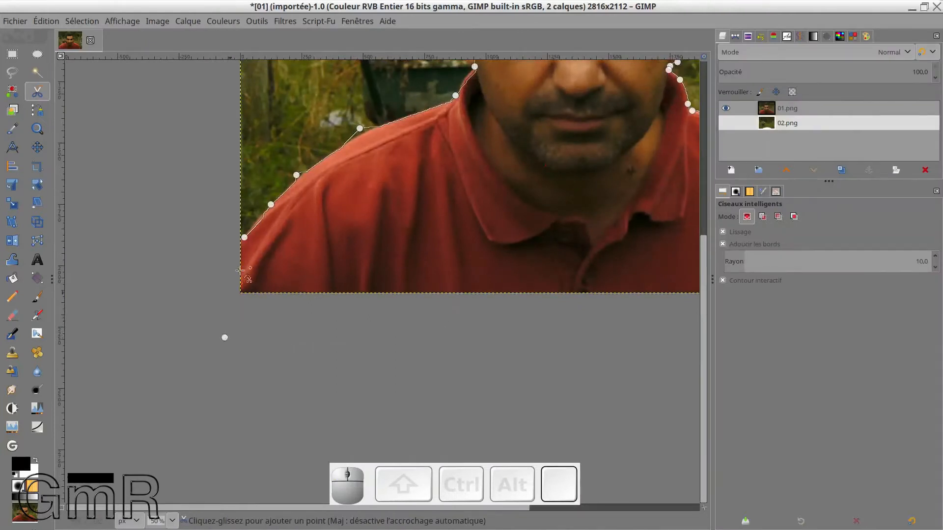
{"action": "left_click", "coordinate": [244, 238]}
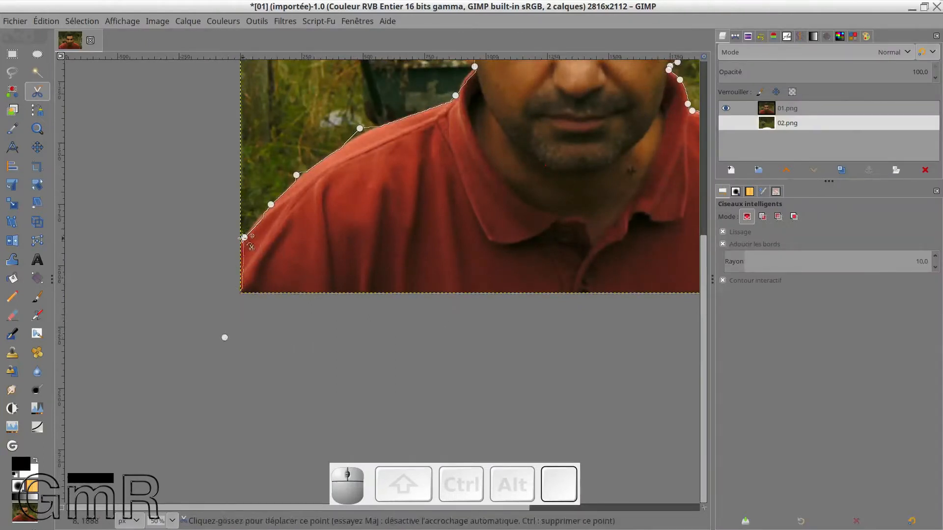
{"action": "left_click", "coordinate": [269, 242]}
- Add a layer mask to 01.png initialised from the selection, with mask inversion turned off
{"action": "scroll", "coordinate": [506, 231], "scroll_direction": "up", "scroll_amount": 5}
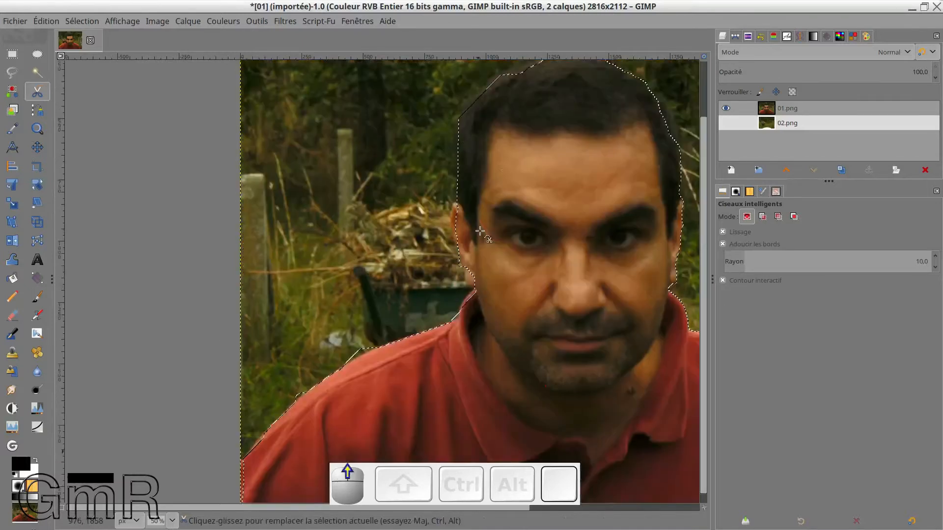
{"action": "key", "text": "ctrl"}
{"action": "scroll", "coordinate": [509, 235], "scroll_direction": "down", "scroll_amount": 1}
{"action": "left_click_drag", "start_coordinate": [540, 255], "coordinate": [261, 187]}
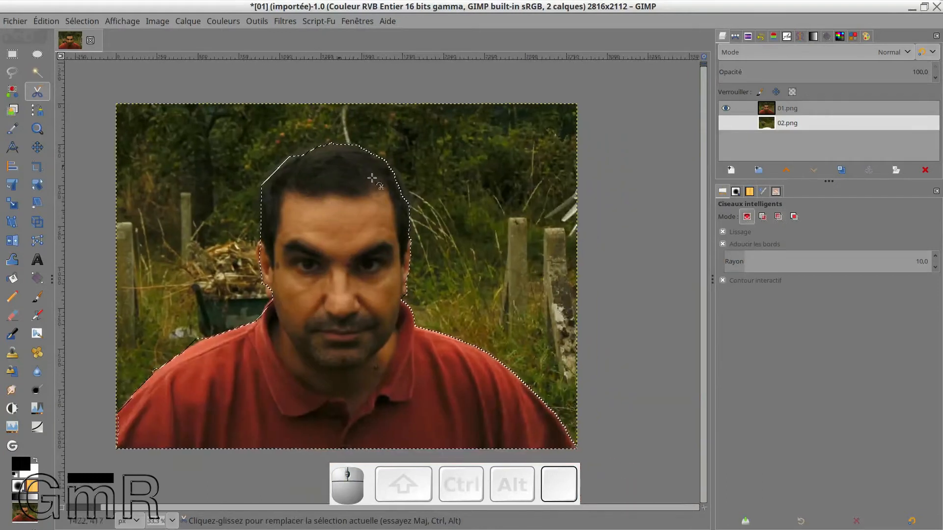
{"action": "key", "text": "Page_Up"}
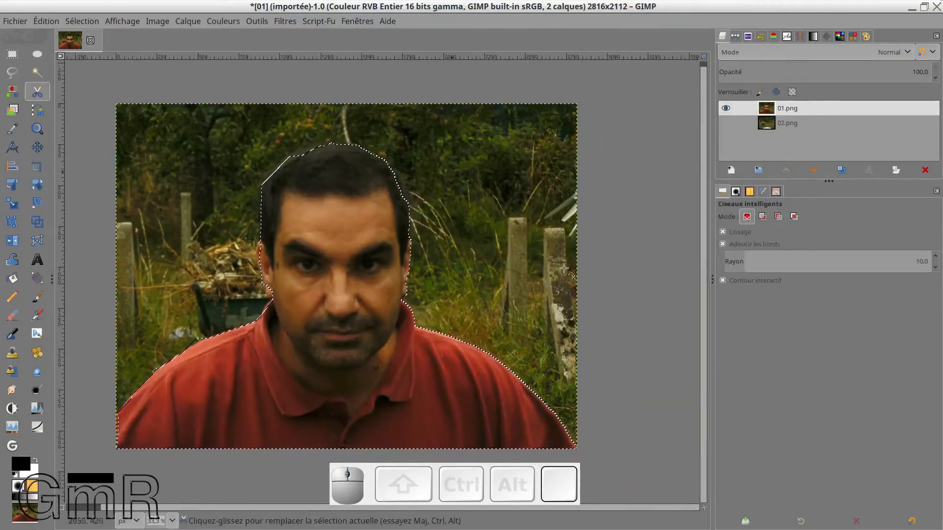
{"action": "left_click", "coordinate": [896, 172]}
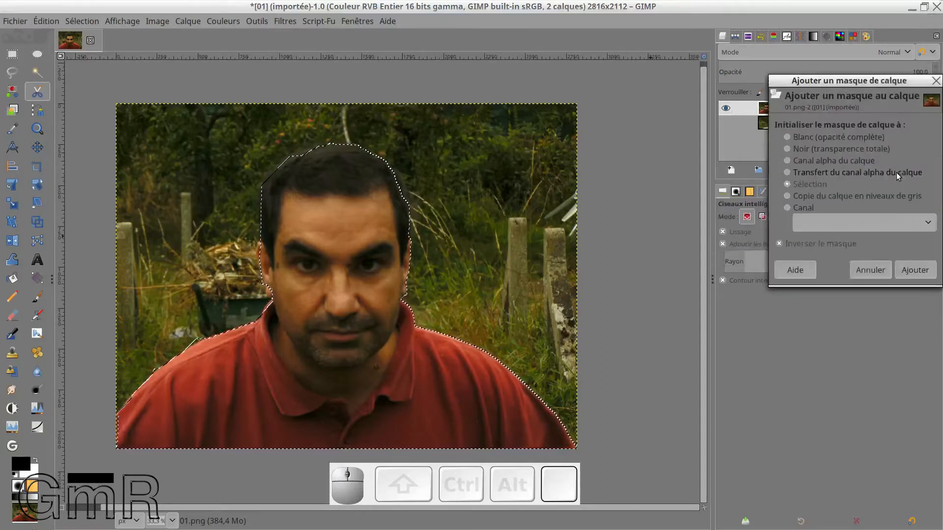
{"action": "left_click_drag", "start_coordinate": [829, 83], "coordinate": [480, 123]}
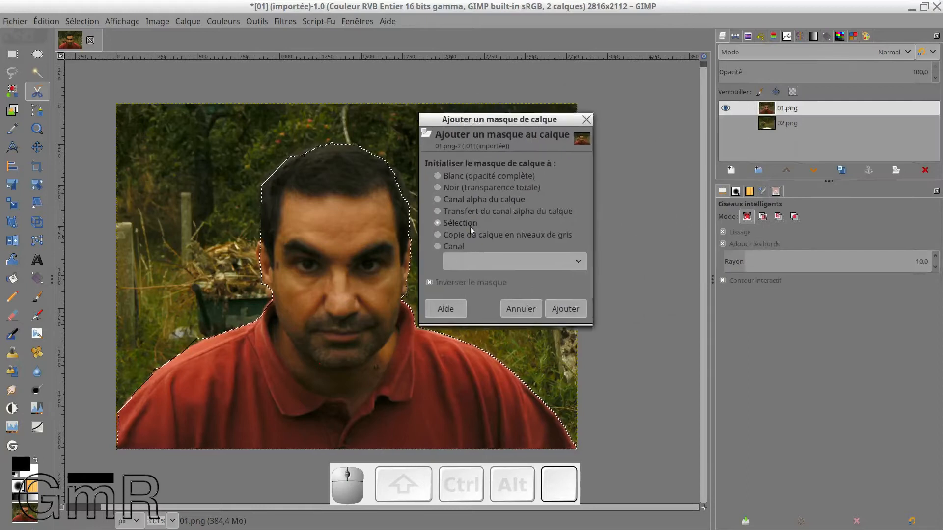
{"action": "left_click", "coordinate": [430, 283]}
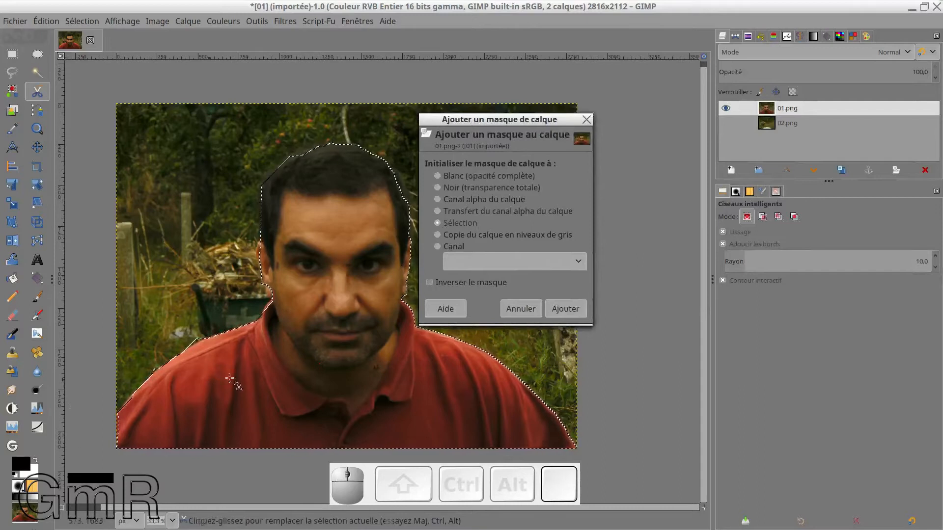
{"action": "left_click", "coordinate": [567, 309]}
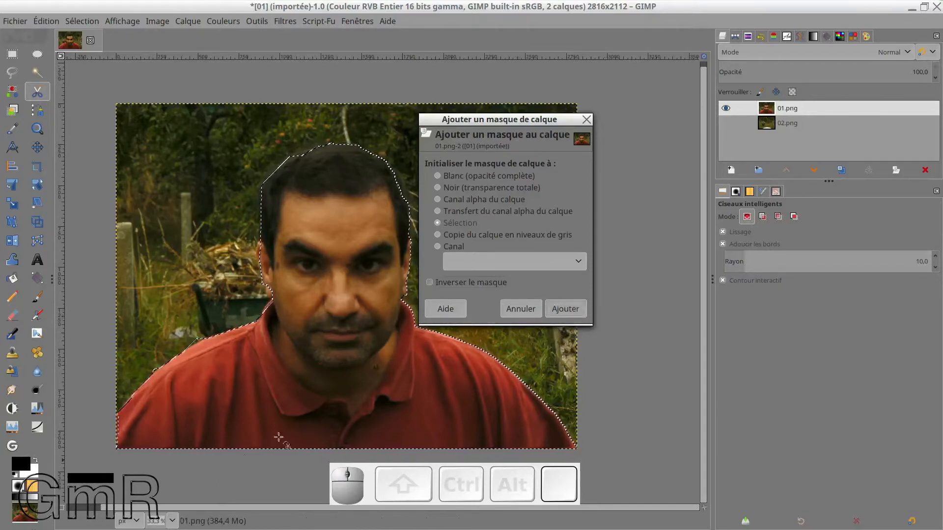
{"action": "left_click", "coordinate": [564, 309]}
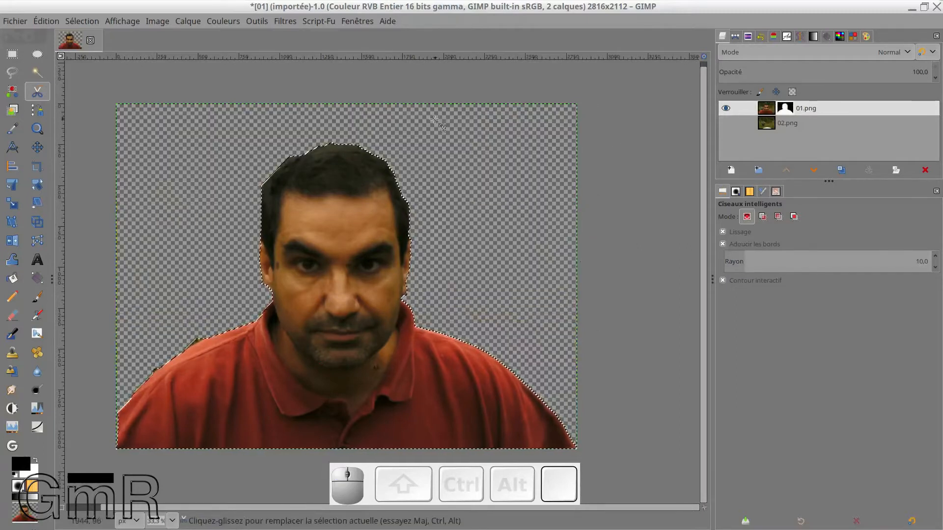
- Show the 02.png layer beneath the masked portrait and clear the selection
{"action": "left_click", "coordinate": [725, 124]}
{"action": "left_click", "coordinate": [726, 124]}
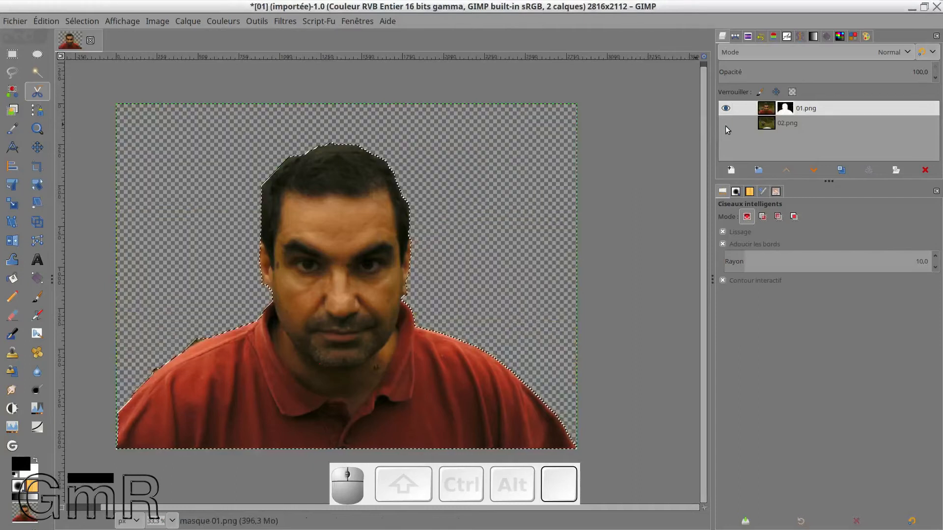
{"action": "left_click", "coordinate": [726, 125]}
{"action": "left_click", "coordinate": [726, 110]}
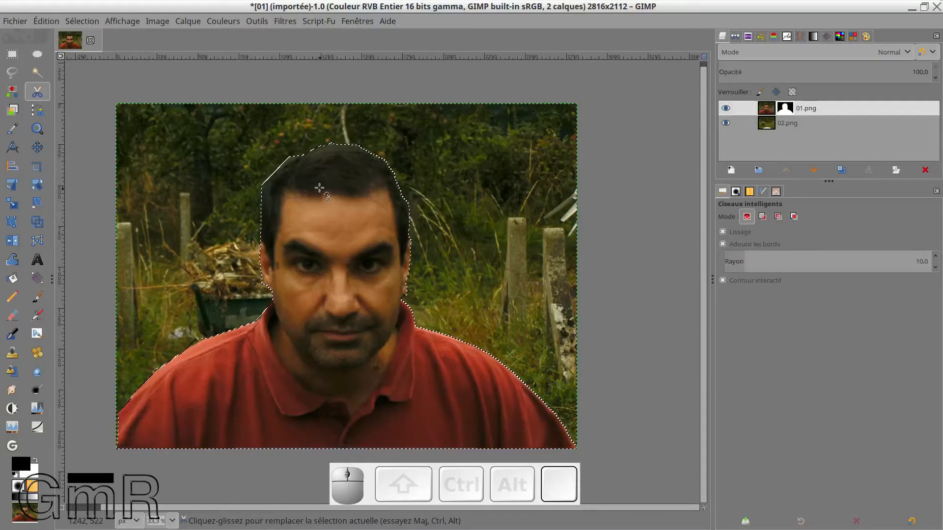
{"action": "left_click", "coordinate": [82, 21]}
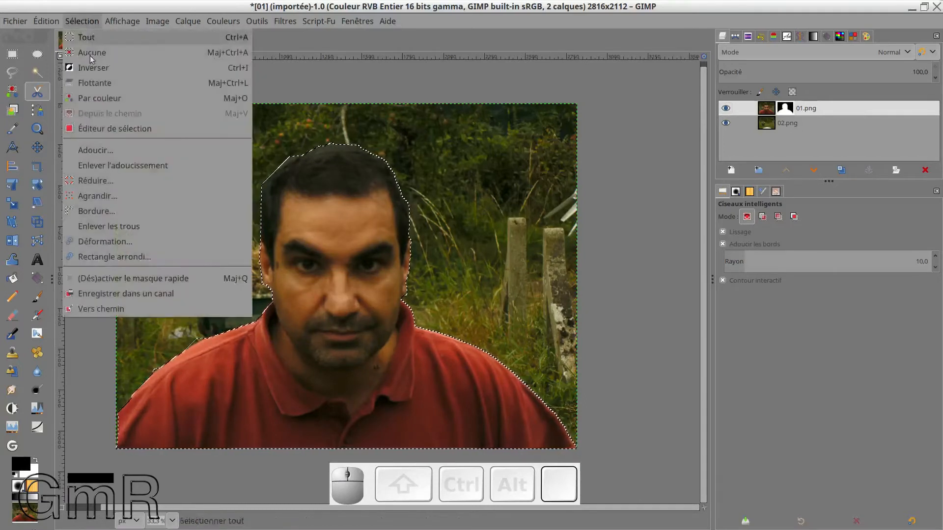
{"action": "left_click", "coordinate": [91, 59]}
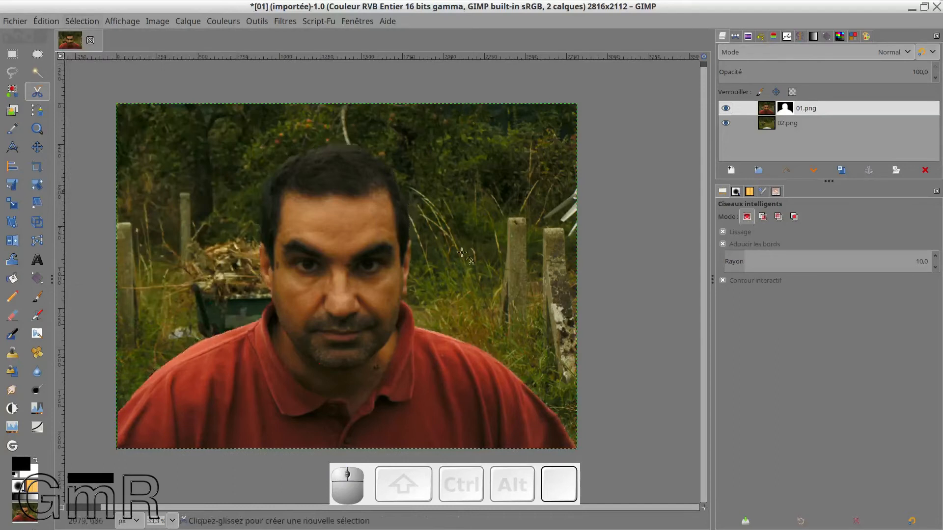
- Toggle the masked 01.png layer off and on for comparison, then hide the 02.png layer
{"action": "left_click", "coordinate": [726, 109]}
{"action": "left_click", "coordinate": [726, 109]}
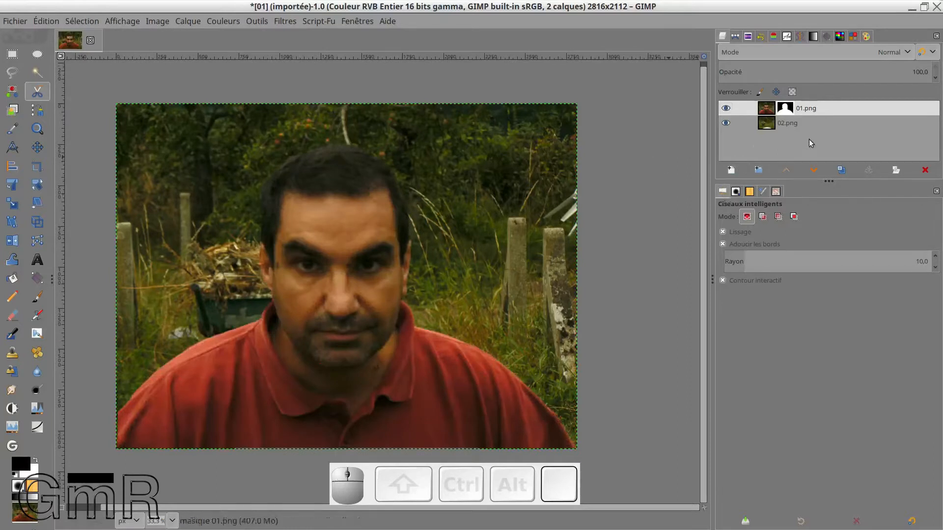
{"action": "left_click", "coordinate": [726, 123]}
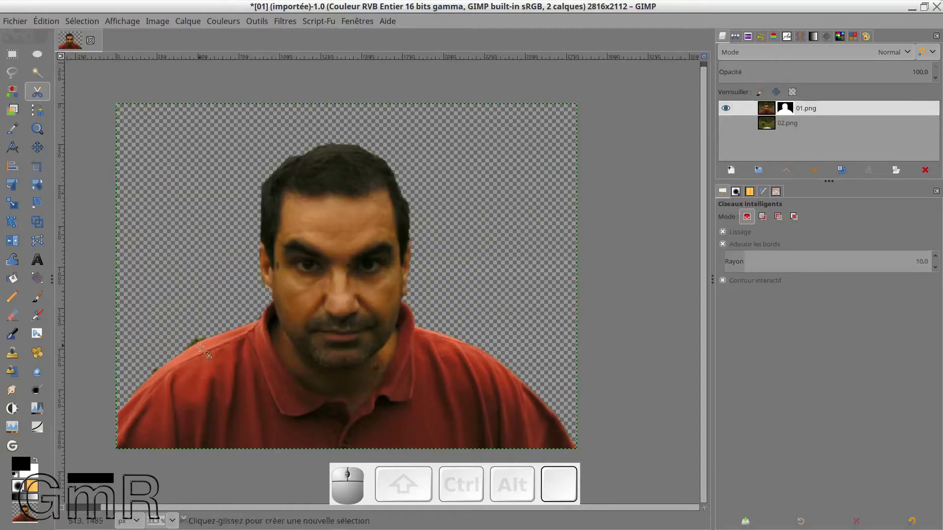
- Paint black on 01.png's mask with the Paintbrush to remove the background remnants along the shoulder at the image's left
{"action": "key", "text": "ctrl"}
{"action": "scroll", "coordinate": [202, 349], "scroll_direction": "up", "scroll_amount": 1}
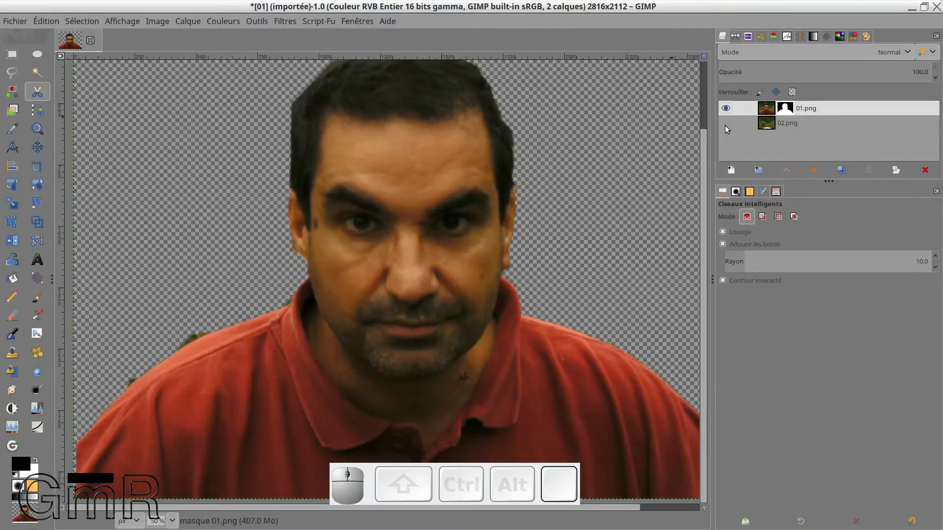
{"action": "left_click", "coordinate": [37, 297]}
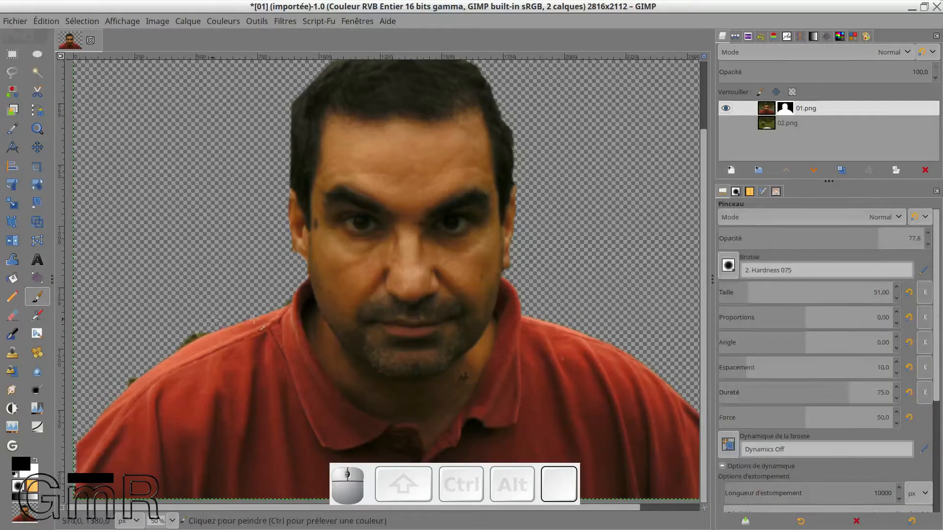
{"action": "left_click_drag", "start_coordinate": [126, 377], "coordinate": [134, 378]}
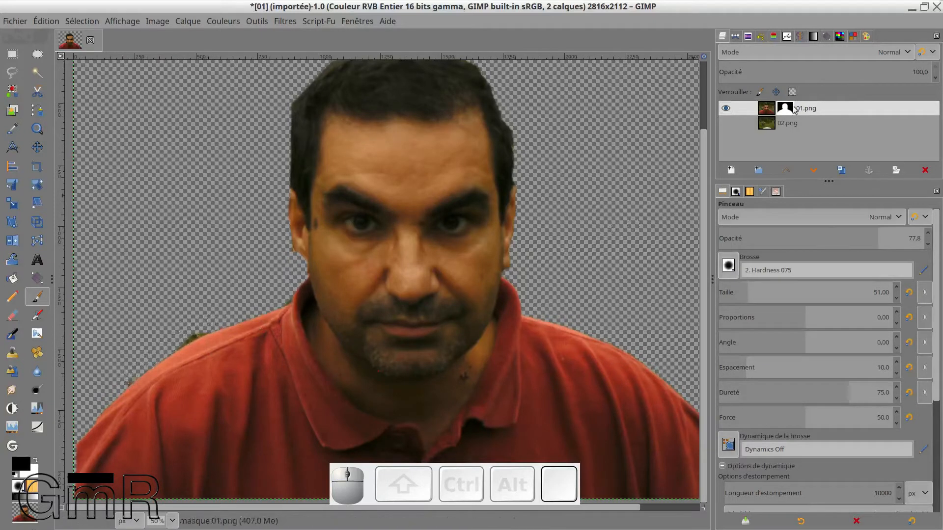
{"action": "left_click", "coordinate": [128, 379]}
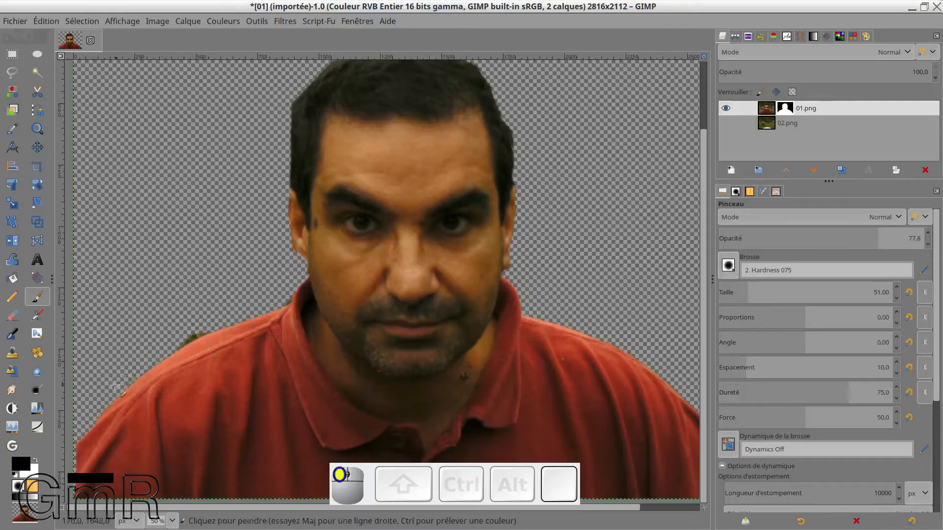
{"action": "mouse_move", "coordinate": [206, 333]}
{"action": "left_mouse_down"}
{"action": "mouse_move", "coordinate": [163, 348]}
{"action": "mouse_move", "coordinate": [204, 345]}
{"action": "mouse_move", "coordinate": [197, 349]}
{"action": "mouse_move", "coordinate": [189, 350]}
{"action": "mouse_move", "coordinate": [231, 330]}
{"action": "left_mouse_up"}
- Refine the mask along the hair on the image's left side, painting white to restore hair and black to hide excess
{"action": "key", "text": "x"}
{"action": "left_click_drag", "start_coordinate": [297, 121], "coordinate": [288, 178]}
{"action": "mouse_move", "coordinate": [289, 157]}
{"action": "left_mouse_down"}
{"action": "mouse_move", "coordinate": [299, 195]}
{"action": "mouse_move", "coordinate": [292, 150]}
{"action": "mouse_move", "coordinate": [281, 176]}
{"action": "mouse_move", "coordinate": [299, 193]}
{"action": "left_mouse_up"}
{"action": "key", "text": "x"}
{"action": "key", "text": "x"}
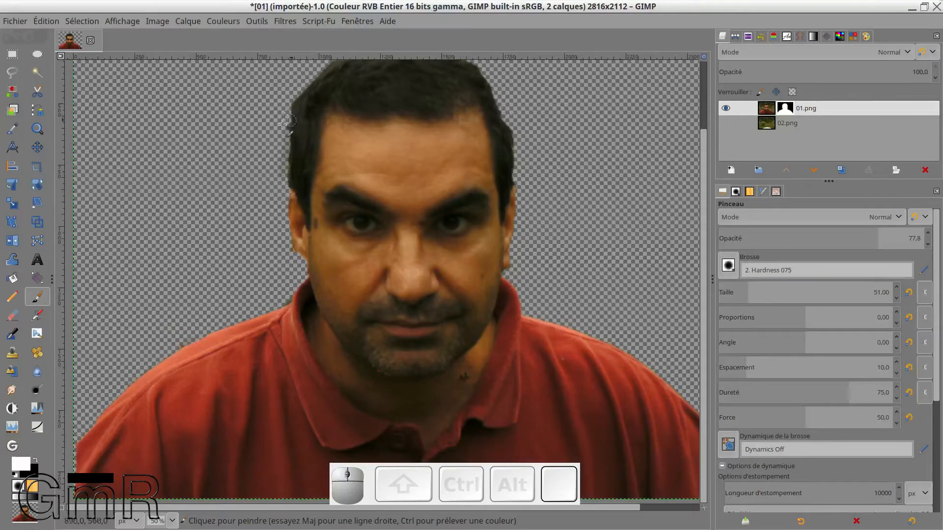
{"action": "key", "text": "x"}
{"action": "left_click_drag", "start_coordinate": [286, 132], "coordinate": [283, 131]}
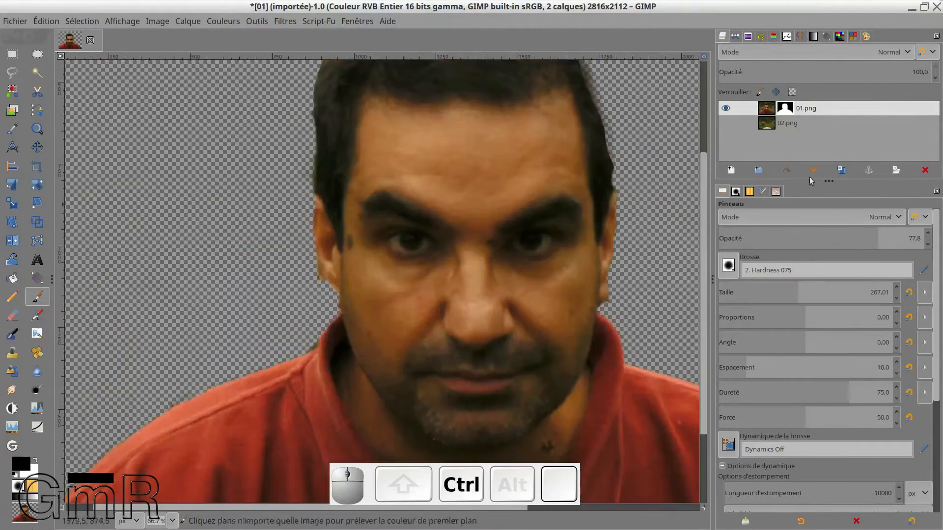
- Apply the layer mask of the 01.png layer permanently
{"action": "scroll", "coordinate": [577, 168], "scroll_direction": "down", "scroll_amount": 2}
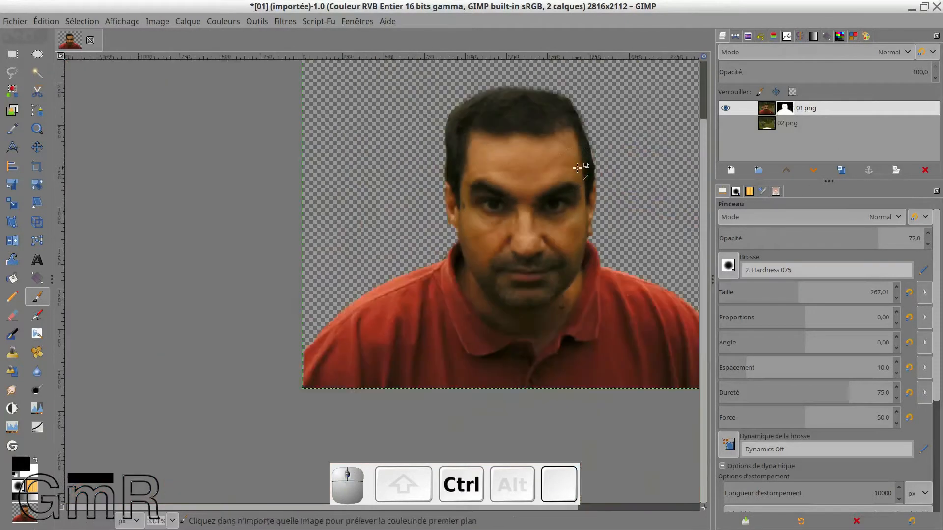
{"action": "left_click", "coordinate": [764, 112]}
{"action": "right_click", "coordinate": [764, 111]}
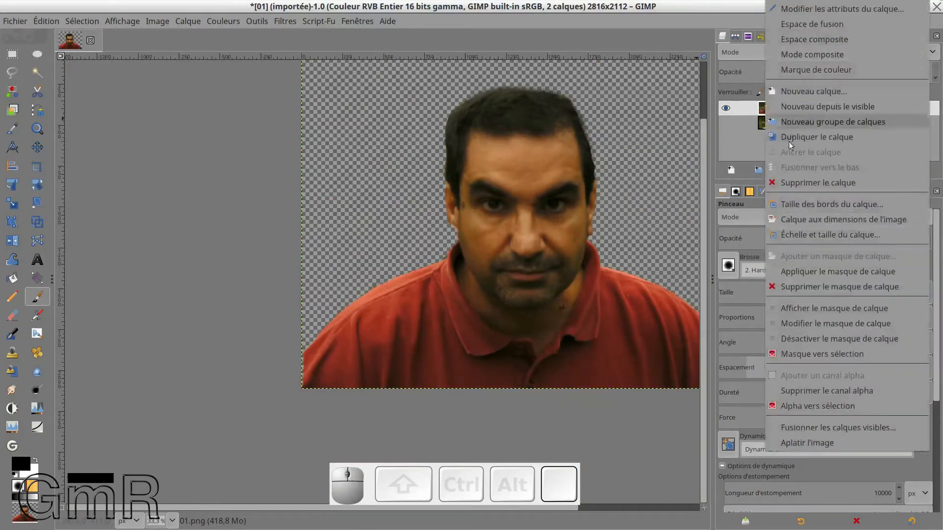
{"action": "left_click", "coordinate": [810, 271]}
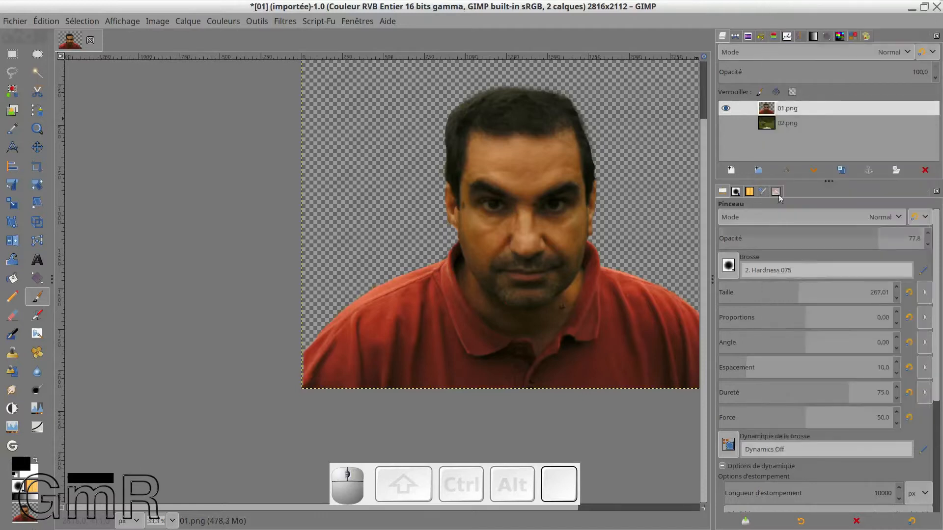
- Toggle the 01.png layer off and on and show the 02.png layer to check the cutout against the background
{"action": "left_click", "coordinate": [726, 109]}
{"action": "left_click", "coordinate": [726, 109]}
{"action": "left_click", "coordinate": [725, 123]}
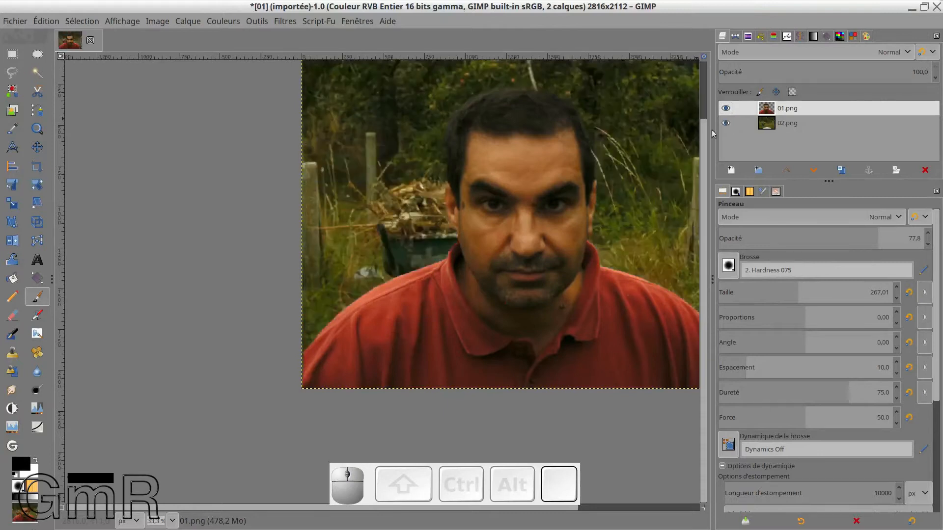
- Make a rectangular selection of about 1515 × 534 px around the top of the man's head, down to the forehead
{"action": "left_click", "coordinate": [12, 54]}
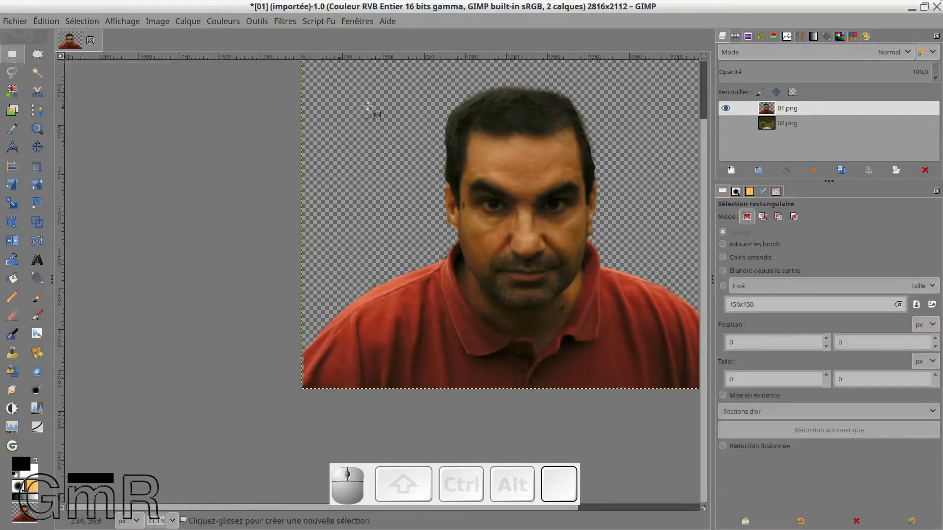
{"action": "left_click_drag", "start_coordinate": [402, 67], "coordinate": [649, 155]}
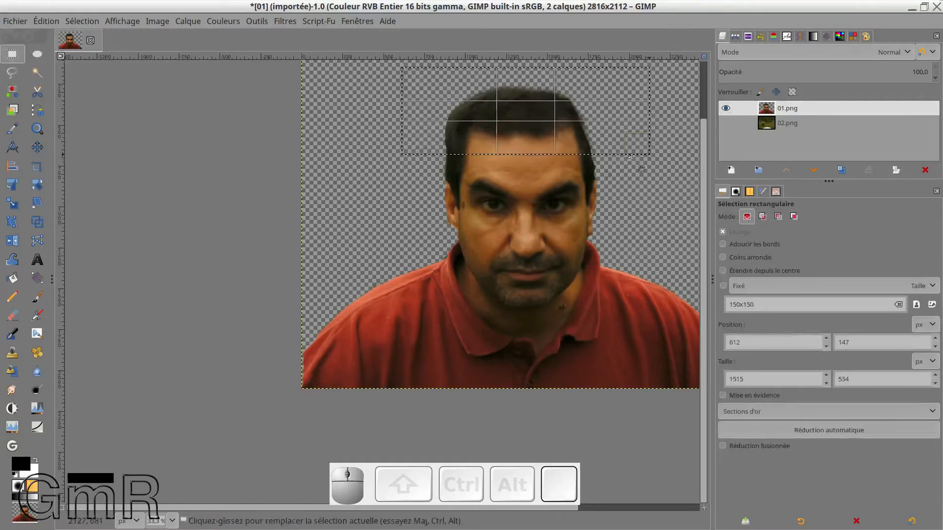
{"action": "left_click", "coordinate": [522, 123]}
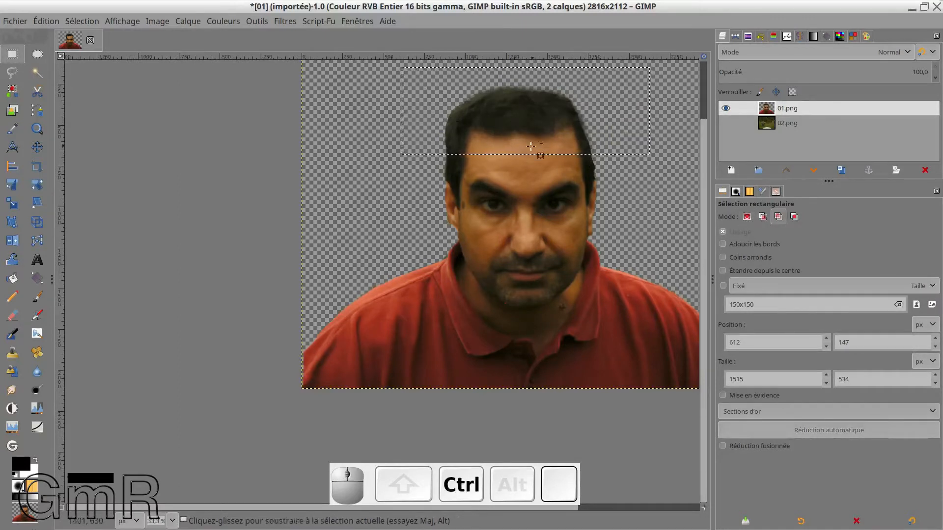
{"action": "scroll", "coordinate": [522, 123], "scroll_direction": "up", "scroll_amount": 1, "text": "ctrl"}
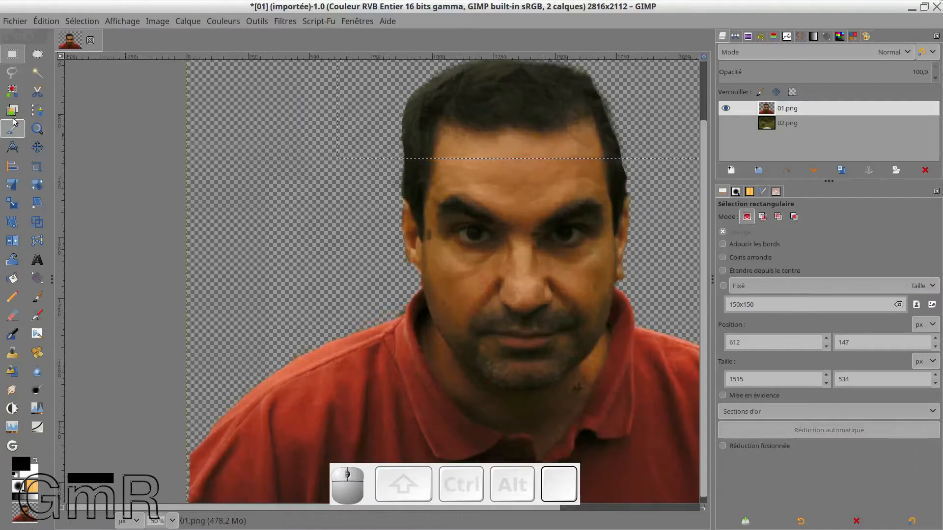
- Add a flat elliptical selection of about 908 × 158 px across the forehead at the rectangle's lower edge
{"action": "left_click", "coordinate": [763, 219]}
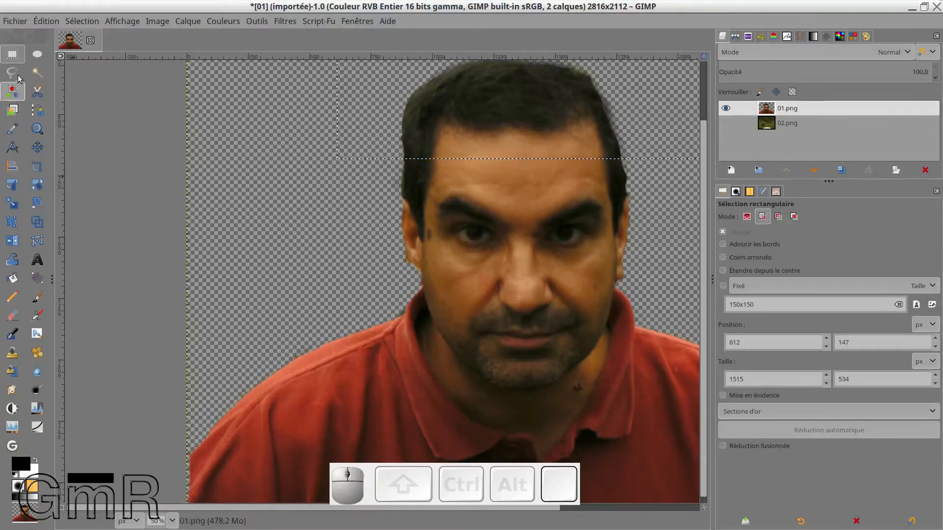
{"action": "left_click", "coordinate": [43, 59]}
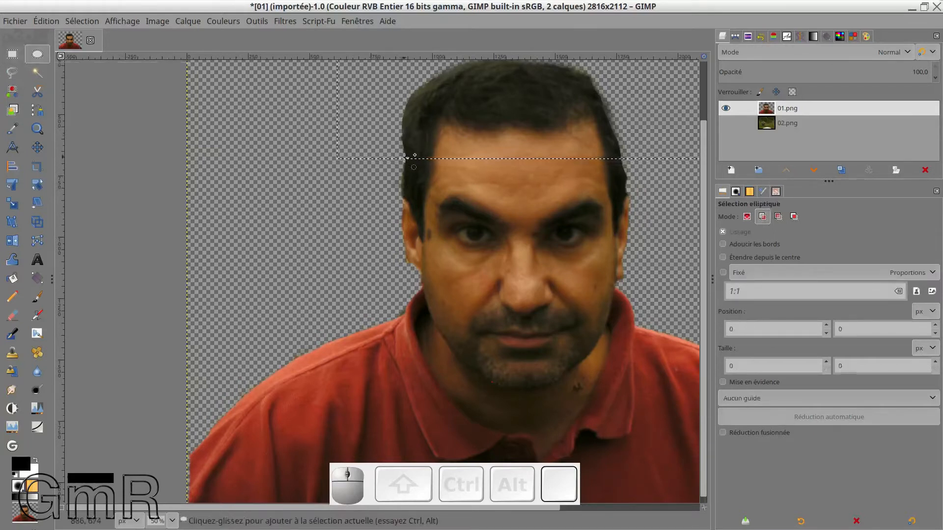
{"action": "left_click_drag", "start_coordinate": [404, 157], "coordinate": [629, 197]}
{"action": "left_click_drag", "start_coordinate": [517, 178], "coordinate": [516, 156]}
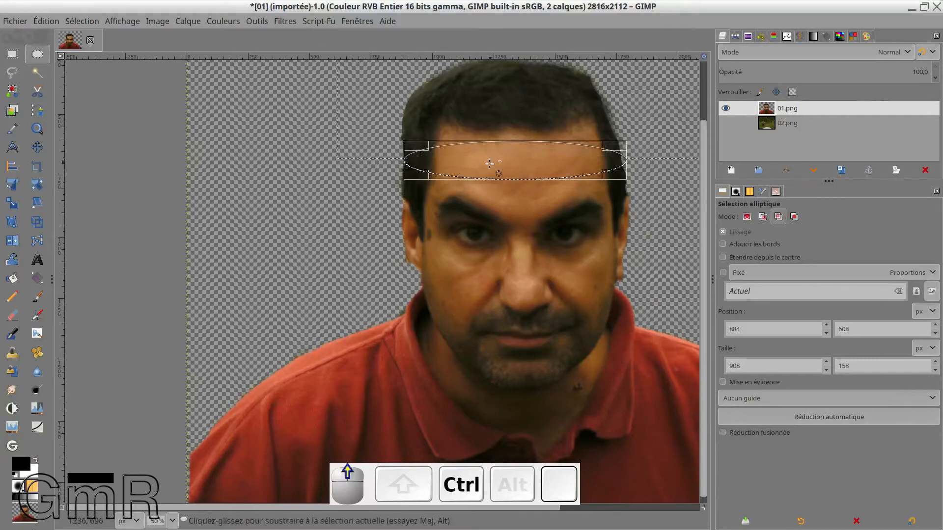
- Fine-tune the ellipse against the hair edge at the image's left, placing it at about 885, 602 px
{"action": "scroll", "coordinate": [489, 163], "scroll_direction": "up", "scroll_amount": 6}
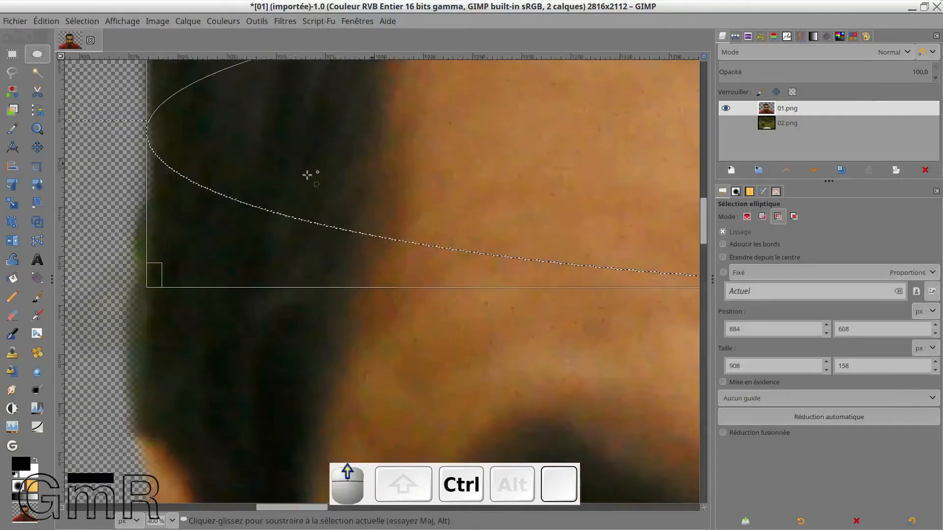
{"action": "left_click_drag", "start_coordinate": [154, 133], "coordinate": [156, 129]}
{"action": "left_click_drag", "start_coordinate": [301, 147], "coordinate": [299, 138]}
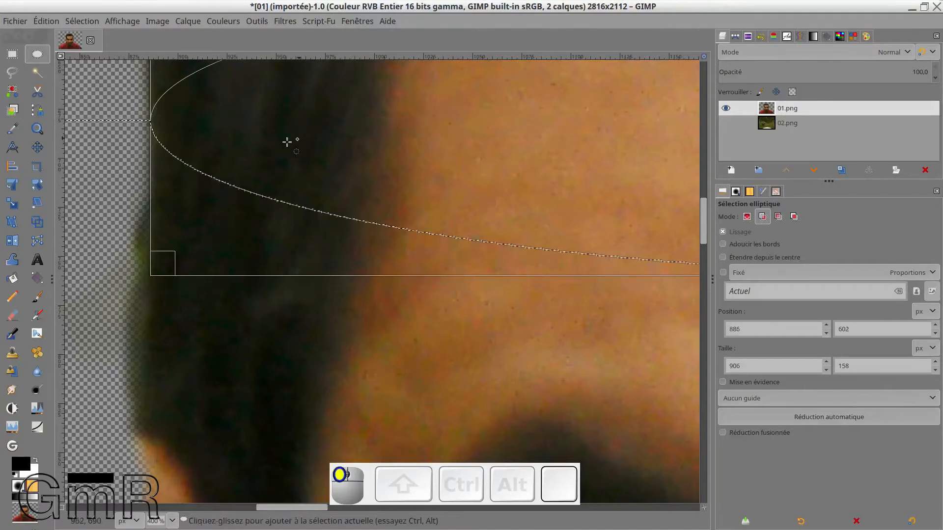
{"action": "left_click_drag", "start_coordinate": [157, 123], "coordinate": [157, 122]}
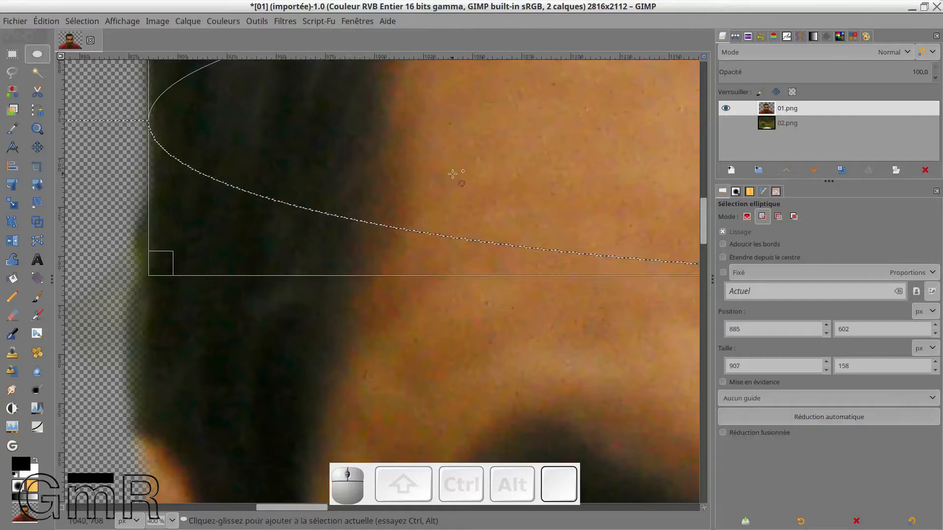
- Narrow the ellipse to about 884 px wide at the hair edge on the image's right and finalize the combined selection
{"action": "scroll", "coordinate": [452, 174], "scroll_direction": "down", "scroll_amount": 2}
{"action": "scroll", "coordinate": [569, 191], "scroll_direction": "down", "scroll_amount": 1}
{"action": "left_click_drag", "start_coordinate": [569, 191], "coordinate": [88, 208]}
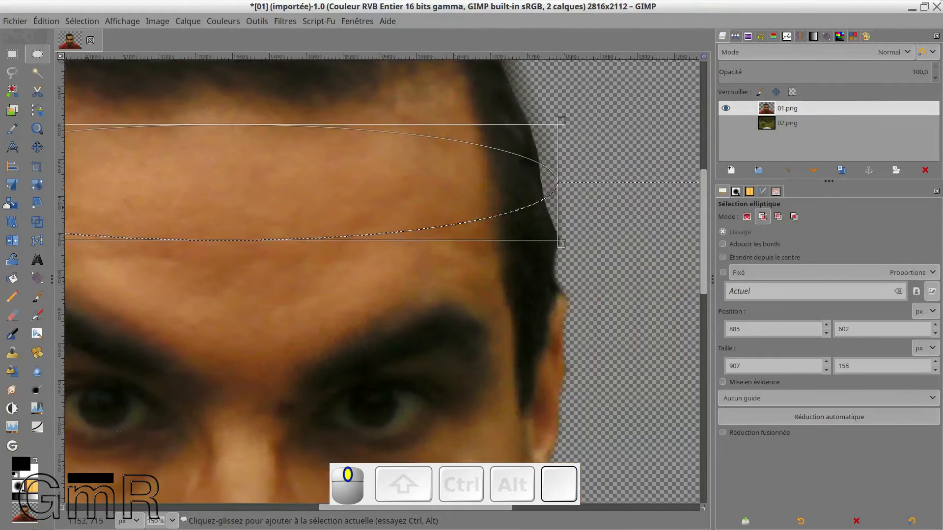
{"action": "left_click_drag", "start_coordinate": [7, 205], "coordinate": [0, 204]}
{"action": "scroll", "coordinate": [384, 191], "scroll_direction": "up", "scroll_amount": 2}
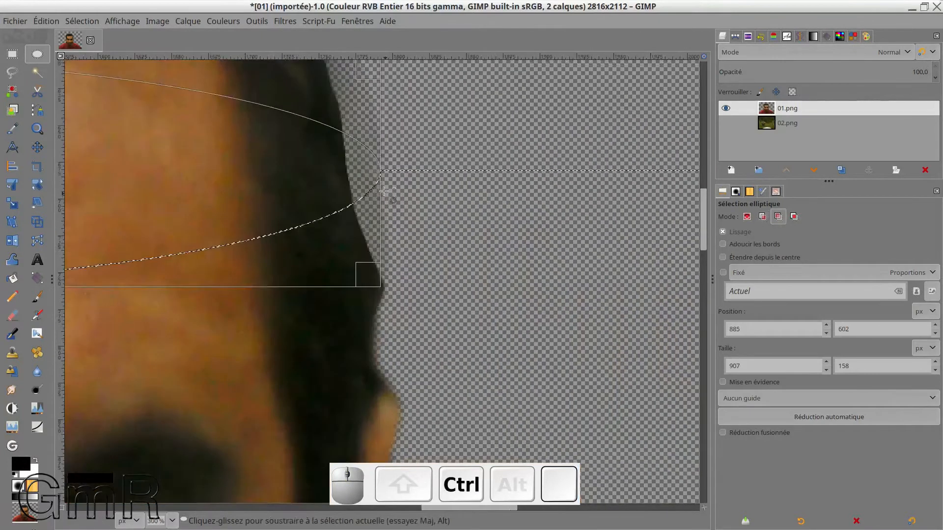
{"action": "scroll", "coordinate": [384, 190], "scroll_direction": "up", "scroll_amount": 1}
{"action": "left_click_drag", "start_coordinate": [375, 169], "coordinate": [328, 175]}
{"action": "scroll", "coordinate": [329, 175], "scroll_direction": "down", "scroll_amount": 1}
{"action": "scroll", "coordinate": [472, 212], "scroll_direction": "down", "scroll_amount": 6}
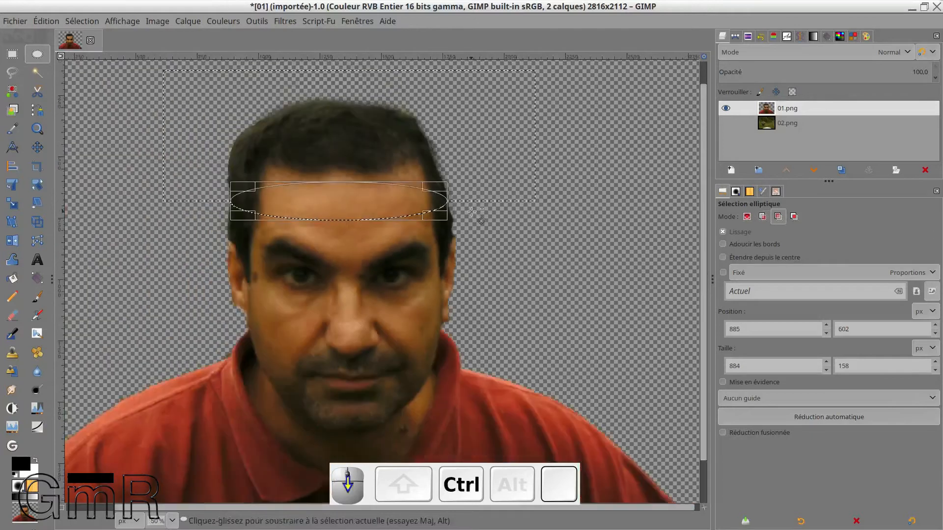
{"action": "left_click", "coordinate": [380, 202]}
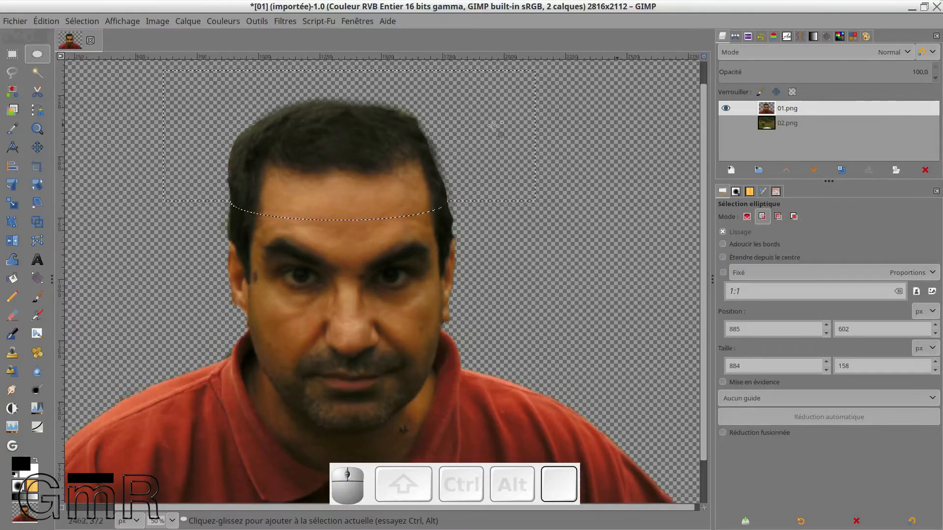
- Cut the selected top of the head out of the 01.png layer and clear the selection
{"action": "key", "text": "m"}
{"action": "right_click", "coordinate": [304, 171]}
{"action": "mouse_move", "coordinate": [373, 205]}
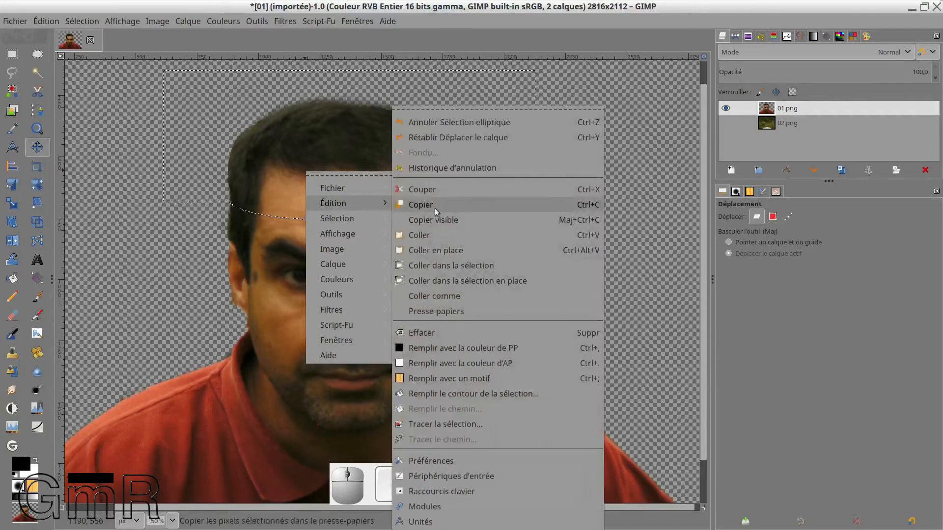
{"action": "left_click", "coordinate": [434, 189]}
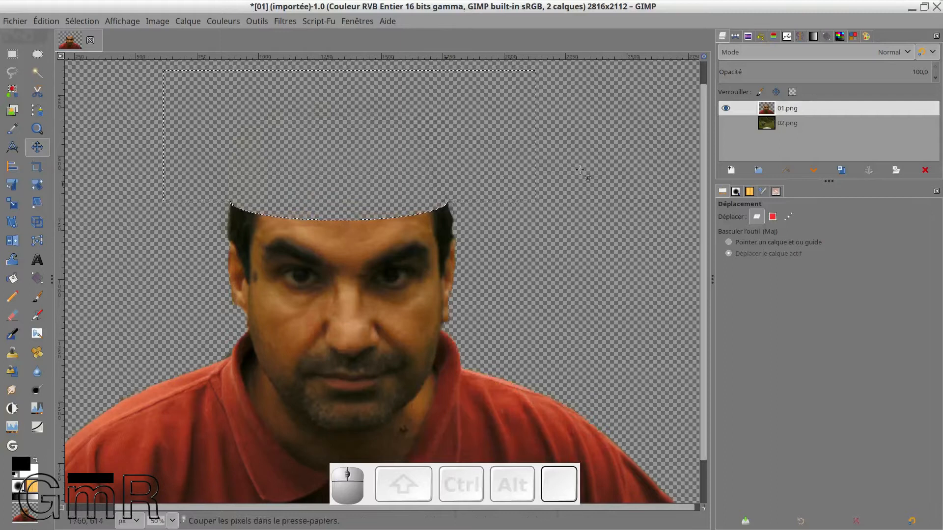
{"action": "left_click", "coordinate": [79, 25]}
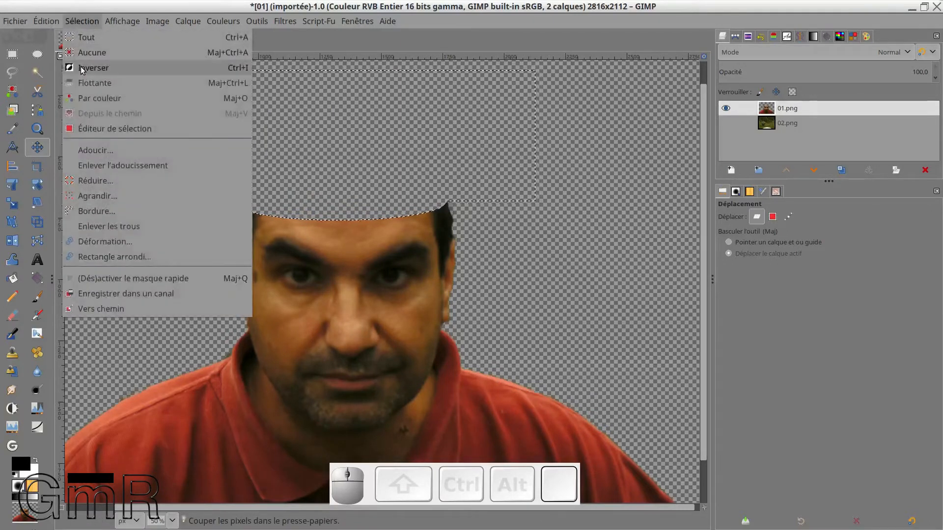
{"action": "left_click", "coordinate": [86, 52]}
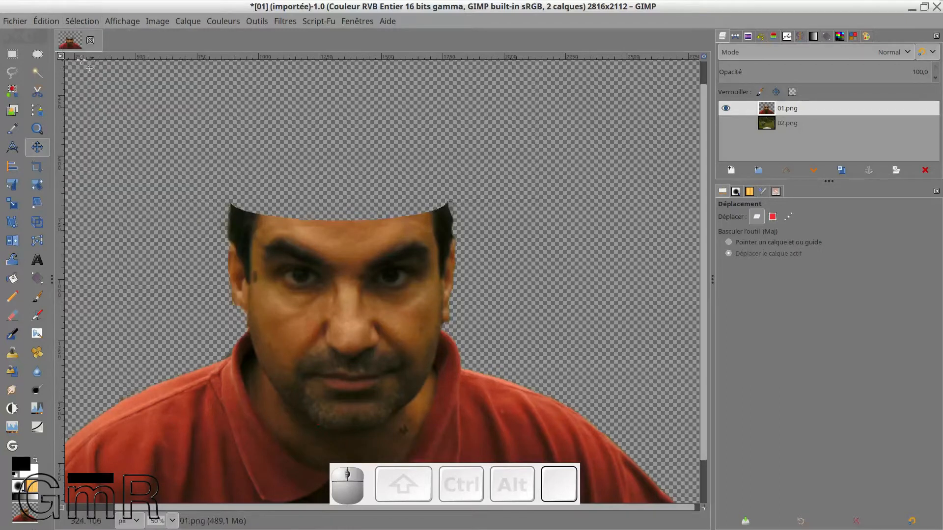
- Paste the cut top of the head as a new layer
{"action": "right_click", "coordinate": [173, 133]}
{"action": "mouse_move", "coordinate": [202, 172]}
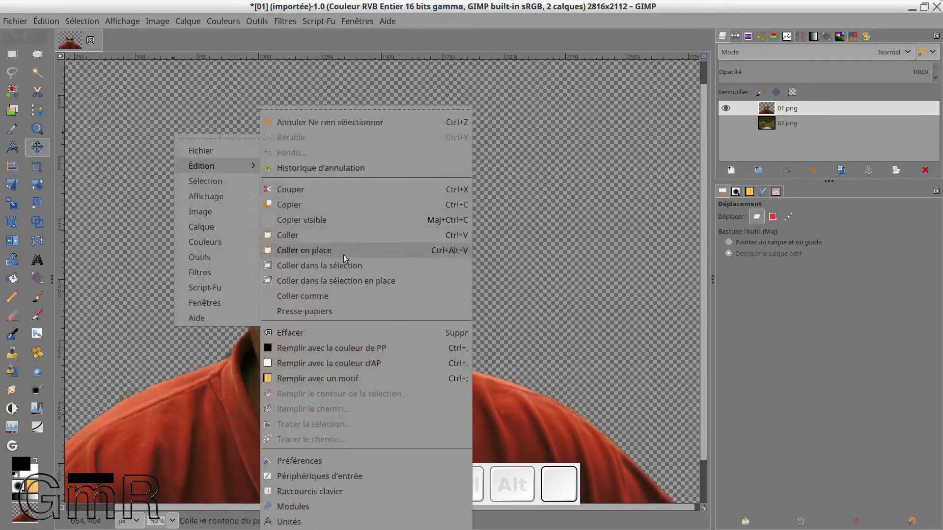
{"action": "mouse_move", "coordinate": [345, 298]}
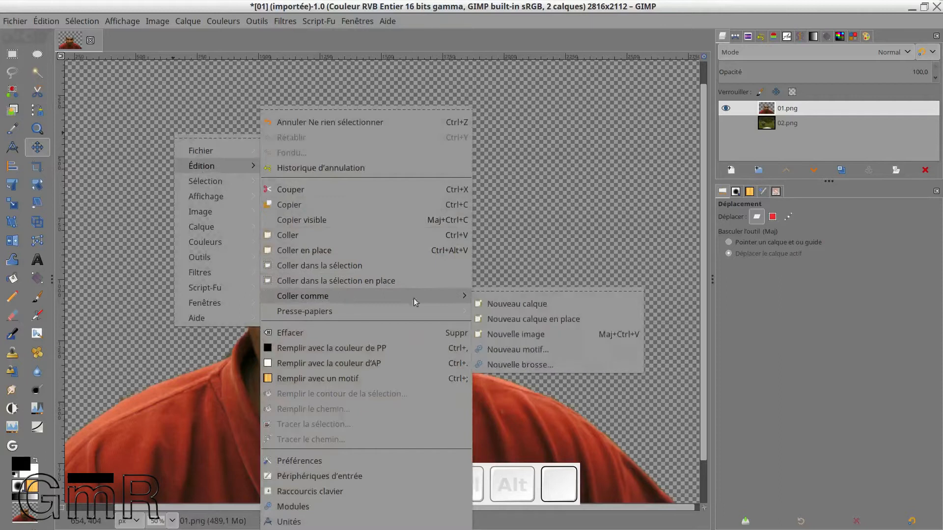
{"action": "left_click", "coordinate": [535, 306]}
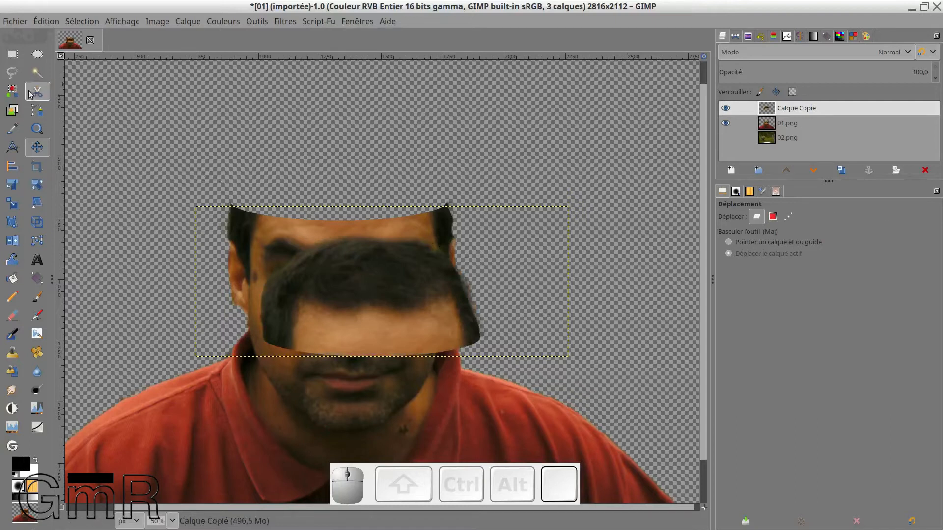
- Move the pasted head-top layer above the face, shifted toward the image's left
{"action": "left_click", "coordinate": [37, 145]}
{"action": "left_click_drag", "start_coordinate": [346, 305], "coordinate": [240, 173]}
{"action": "scroll", "coordinate": [501, 204], "scroll_direction": "down", "scroll_amount": 2}
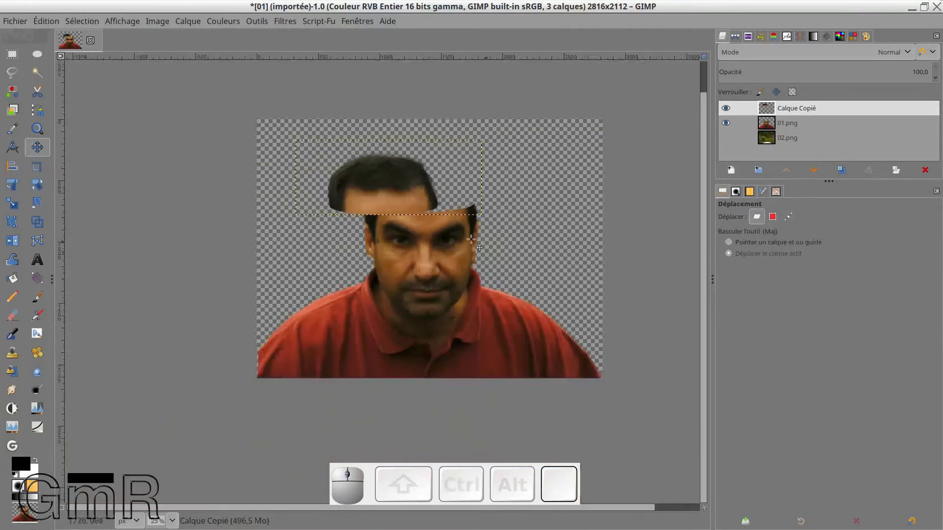
- Select the 01.png layer and toggle the 02.png layer on and off to preview the opened head on the background
{"action": "left_click", "coordinate": [765, 124]}
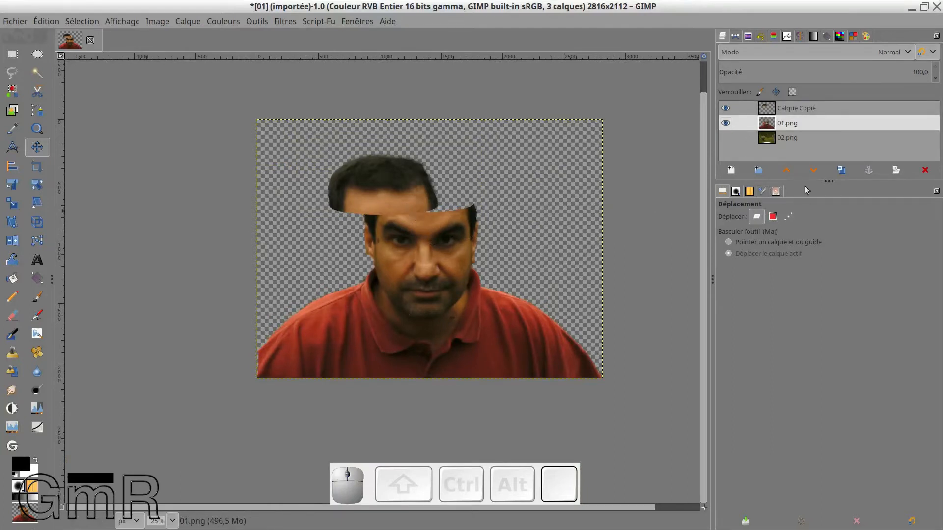
{"action": "left_click", "coordinate": [726, 139]}
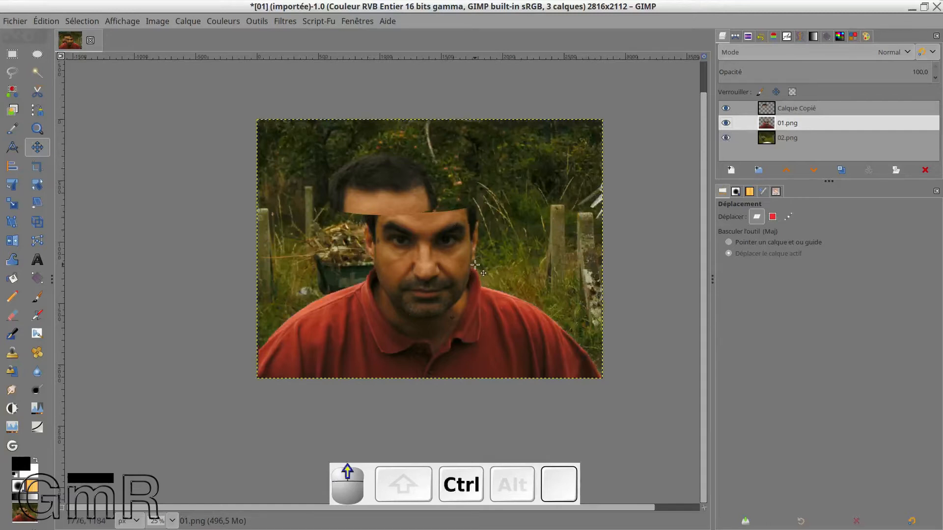
{"action": "scroll", "coordinate": [475, 265], "scroll_direction": "up", "scroll_amount": 1, "text": "ctrl"}
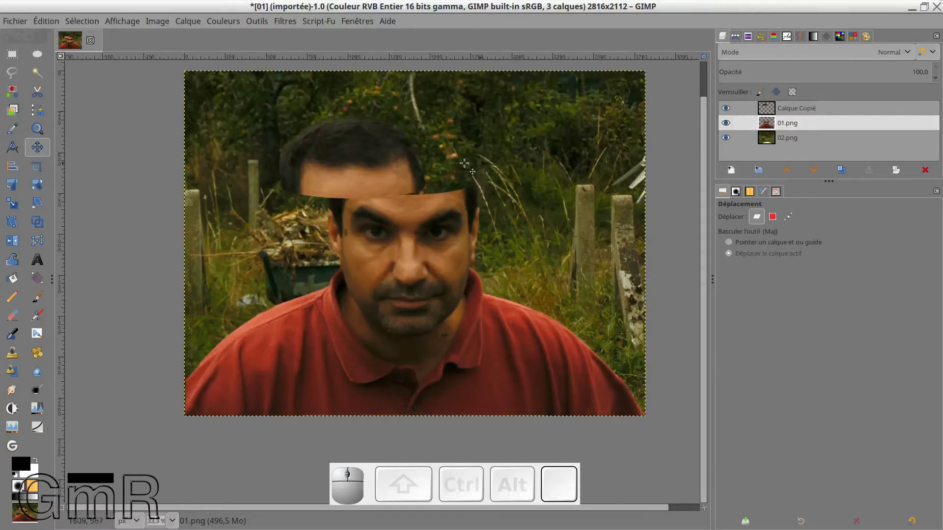
{"action": "left_click", "coordinate": [725, 138]}
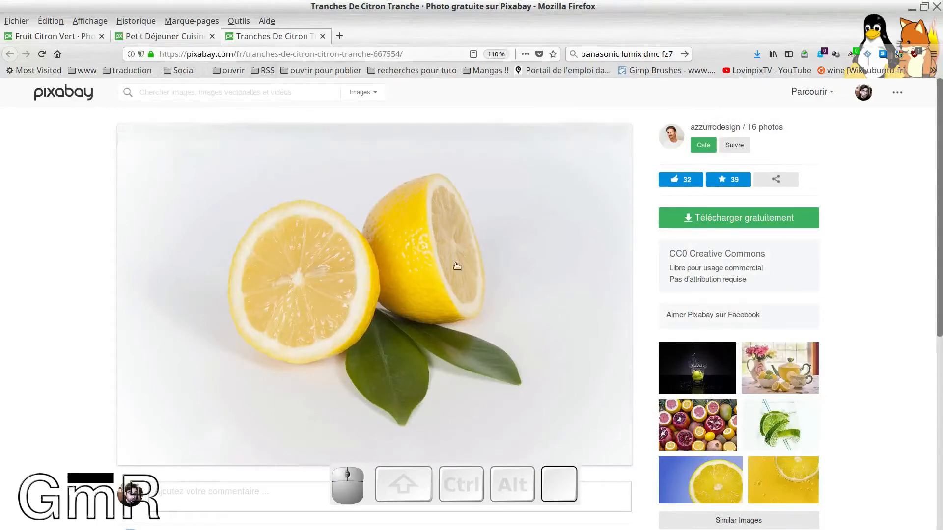
- Review the Pixabay citrus photos in Firefox and fruit-1222428.png in the image viewer, and return to GIMP
{"action": "left_click", "coordinate": [190, 37]}
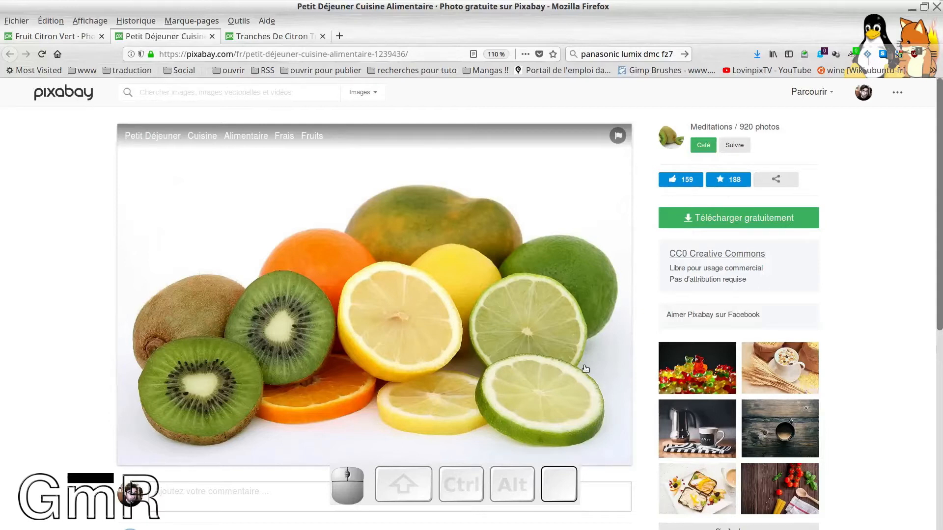
{"action": "left_click", "coordinate": [76, 37]}
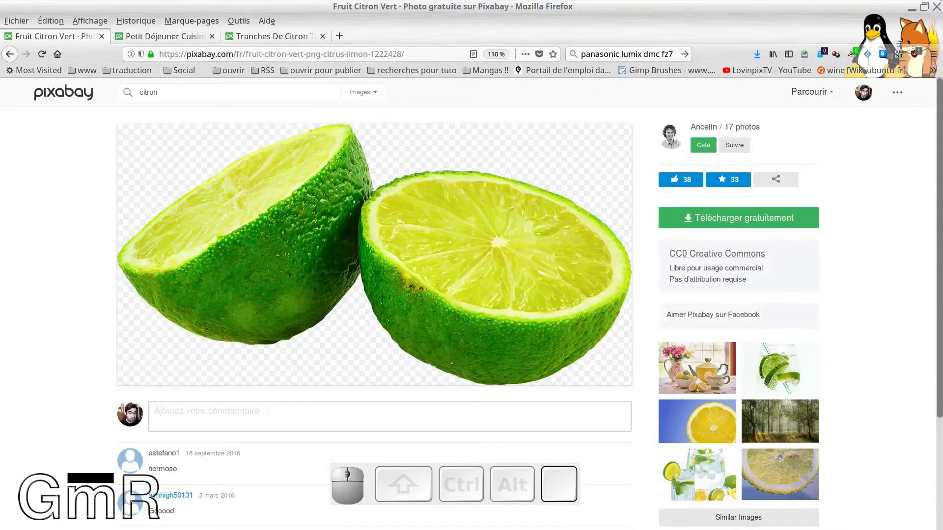
{"action": "left_click_drag", "start_coordinate": [0, 54], "coordinate": [441, 103]}
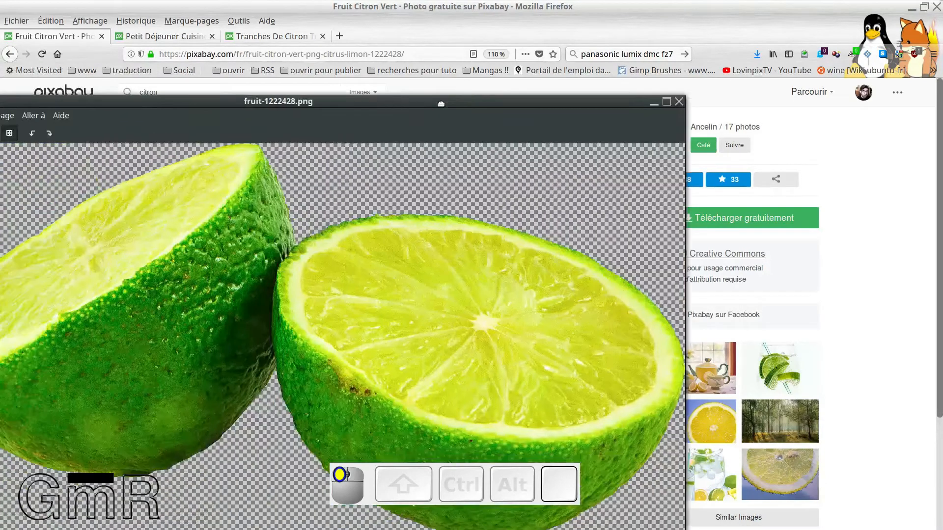
{"action": "left_click", "coordinate": [914, 11]}
{"action": "left_click_drag", "start_coordinate": [552, 102], "coordinate": [618, 57]}
{"action": "left_click_drag", "start_coordinate": [663, 72], "coordinate": [658, 77]}
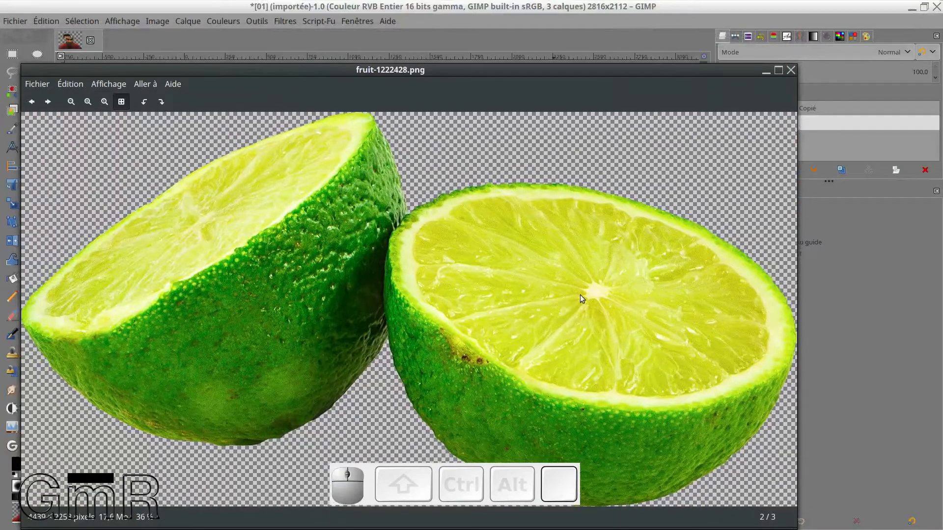
{"action": "left_click", "coordinate": [791, 71]}
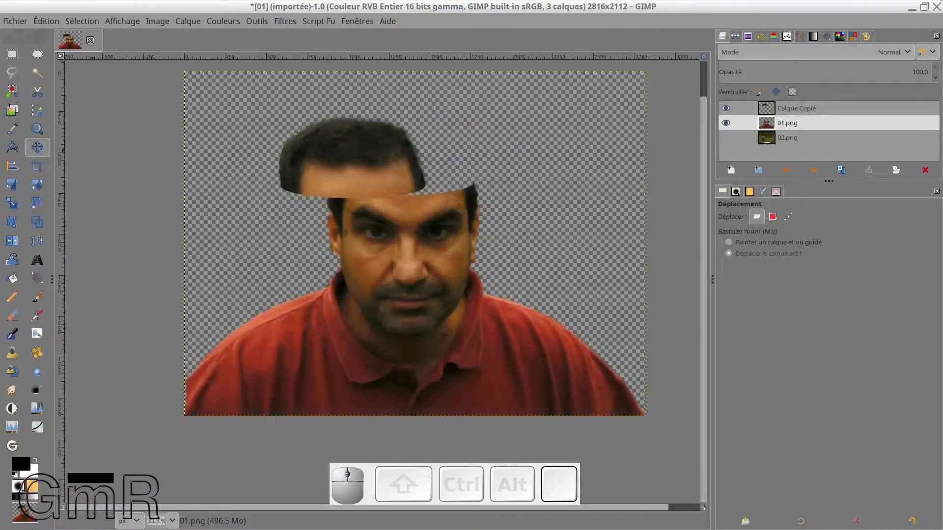
- Import fruit-1222428.png as a layer above 01.png, converting it to the RGB working space, and hide the Calque Copié layer
{"action": "left_click_drag", "start_coordinate": [796, 122], "coordinate": [797, 118]}
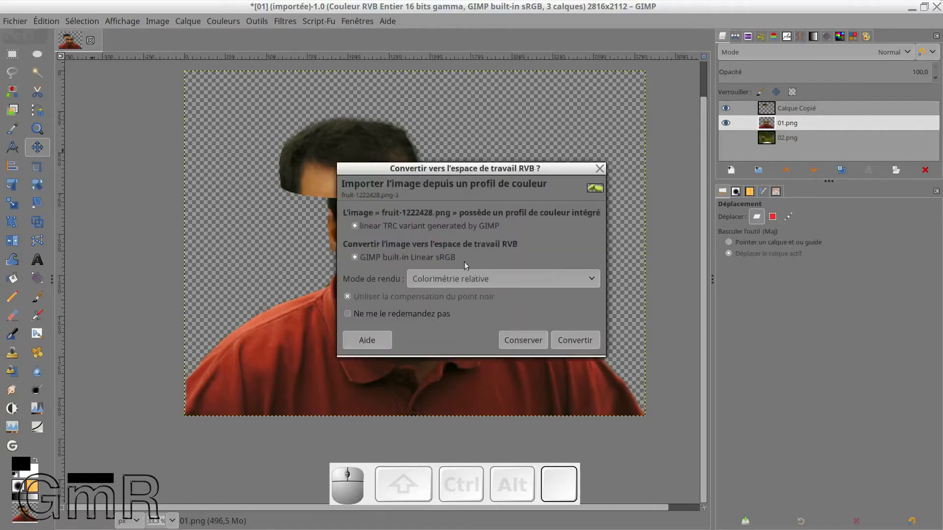
{"action": "left_click", "coordinate": [579, 345]}
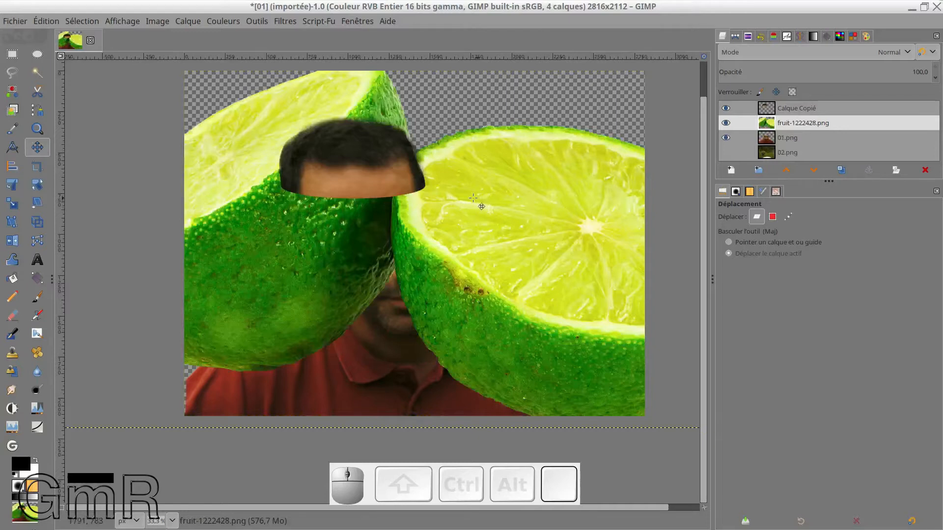
{"action": "left_click", "coordinate": [725, 108]}
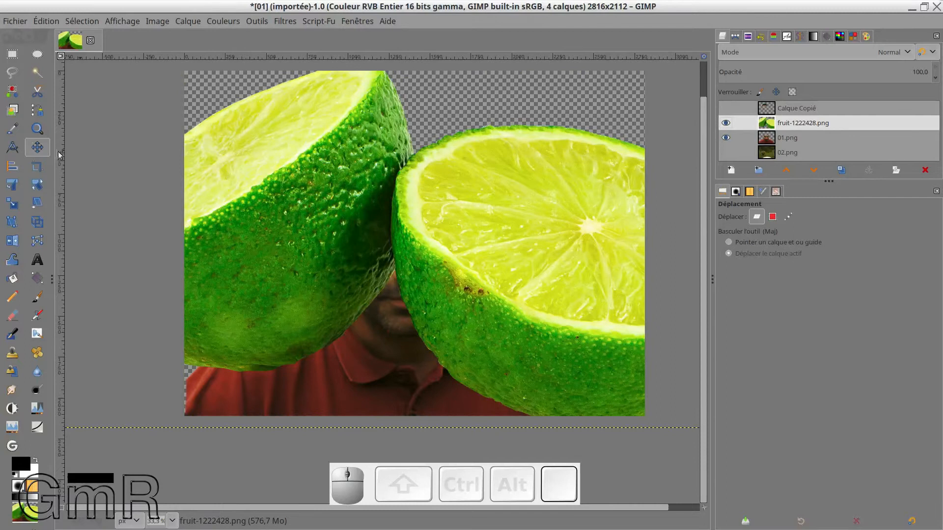
- Scale the fruit-1222428.png layer down to 2258 × 1136 px
{"action": "key", "text": "ctrl"}
{"action": "left_click", "coordinate": [13, 203]}
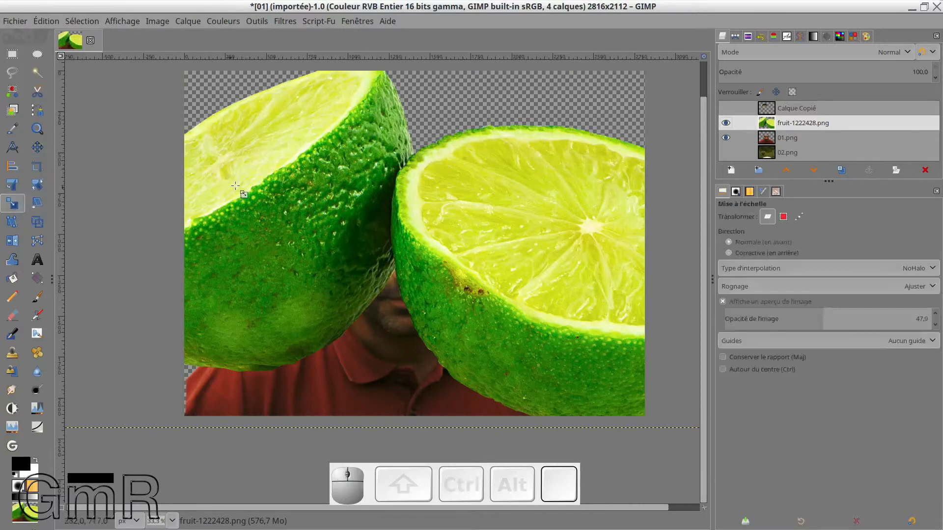
{"action": "left_click_drag", "start_coordinate": [236, 186], "coordinate": [221, 159]}
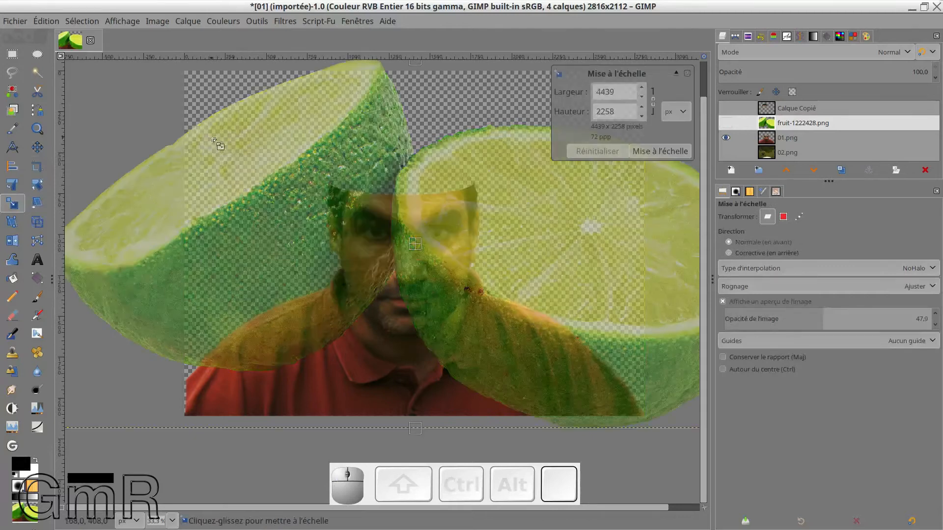
{"action": "left_click_drag", "start_coordinate": [212, 103], "coordinate": [573, 285]}
{"action": "left_click", "coordinate": [662, 154]}
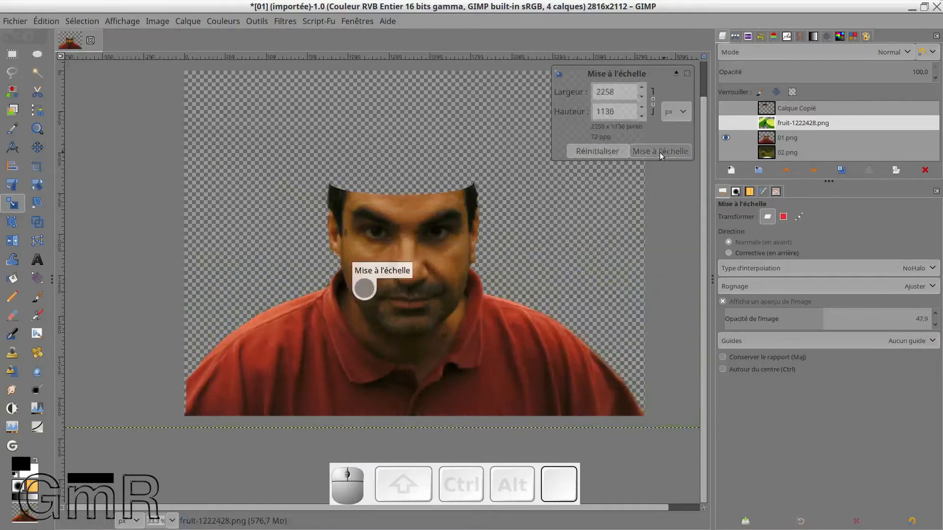
{"action": "left_click", "coordinate": [12, 185]}
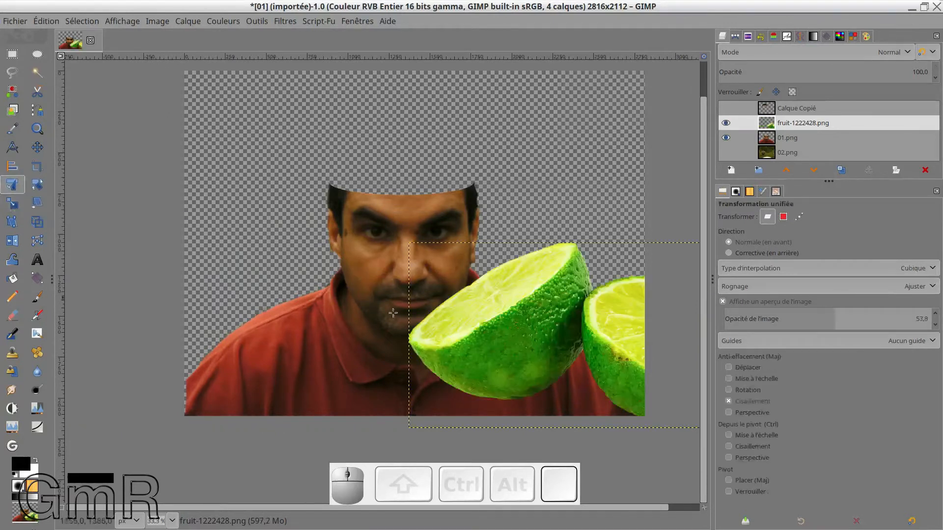
{"action": "left_click", "coordinate": [485, 341]}
{"action": "left_click_drag", "start_coordinate": [484, 340], "coordinate": [395, 283]}
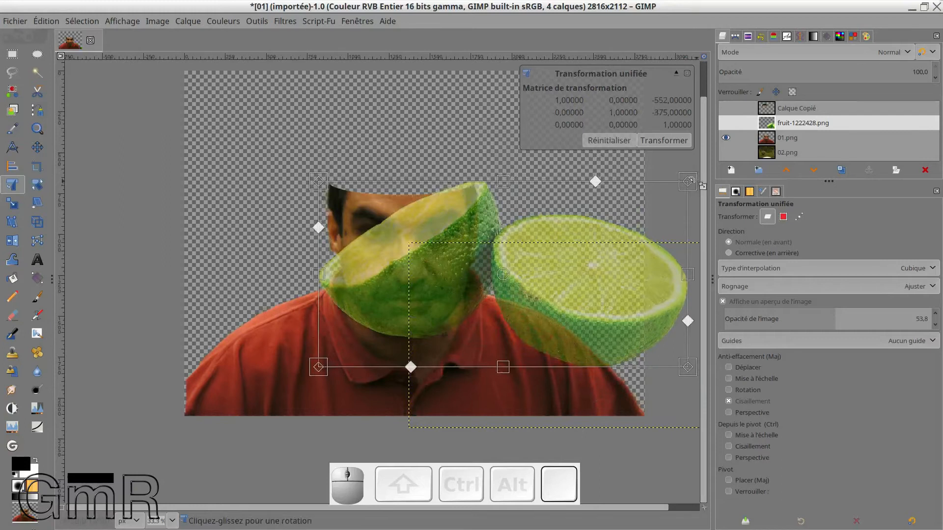
{"action": "mouse_move", "coordinate": [690, 182]}
{"action": "left_mouse_down"}
{"action": "mouse_move", "coordinate": [690, 216]}
{"action": "mouse_move", "coordinate": [693, 186]}
{"action": "left_mouse_up"}
{"action": "mouse_move", "coordinate": [586, 188]}
{"action": "left_mouse_down"}
{"action": "mouse_move", "coordinate": [613, 187]}
{"action": "mouse_move", "coordinate": [572, 187]}
{"action": "mouse_move", "coordinate": [598, 187]}
{"action": "left_mouse_up"}
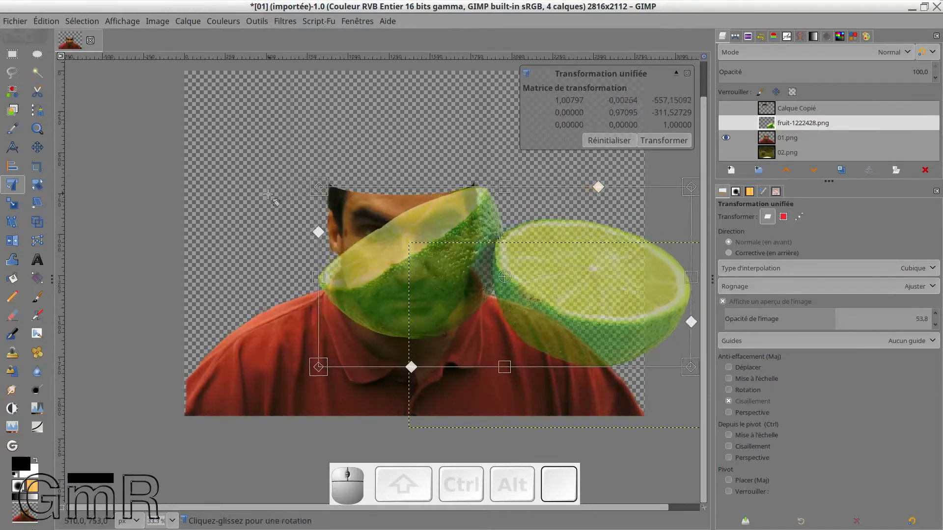
{"action": "left_click_drag", "start_coordinate": [260, 247], "coordinate": [294, 131]}
{"action": "left_click_drag", "start_coordinate": [358, 176], "coordinate": [359, 176]}
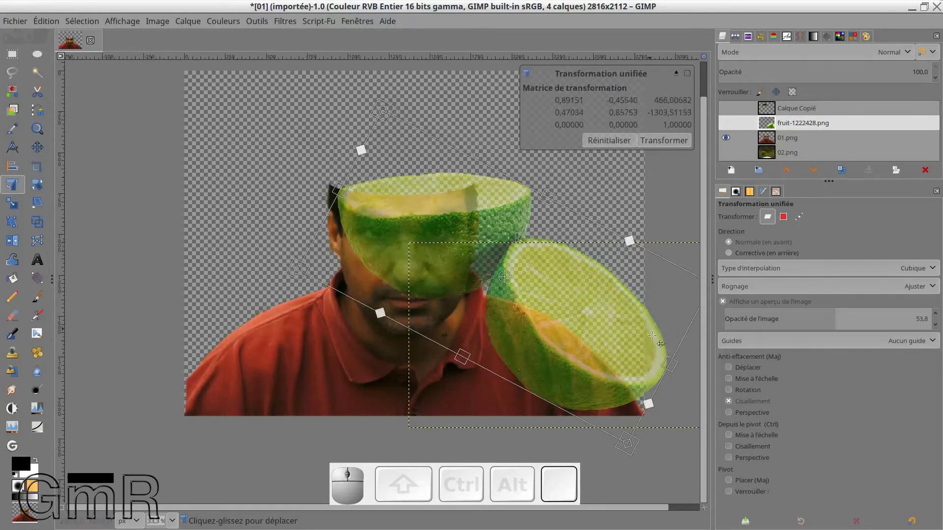
{"action": "left_click_drag", "start_coordinate": [660, 366], "coordinate": [587, 353]}
{"action": "left_click_drag", "start_coordinate": [496, 188], "coordinate": [488, 206]}
{"action": "left_click_drag", "start_coordinate": [411, 232], "coordinate": [401, 210]}
{"action": "left_click_drag", "start_coordinate": [498, 212], "coordinate": [499, 212]}
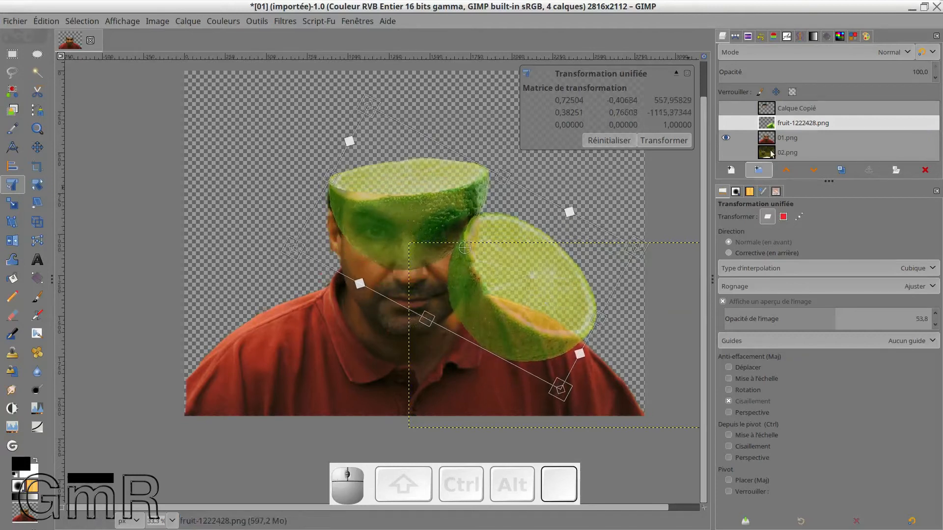
- Place the fruit-1222428.png layer below 01.png and make the fruit layer active
{"action": "left_click", "coordinate": [768, 141]}
{"action": "left_click", "coordinate": [786, 170]}
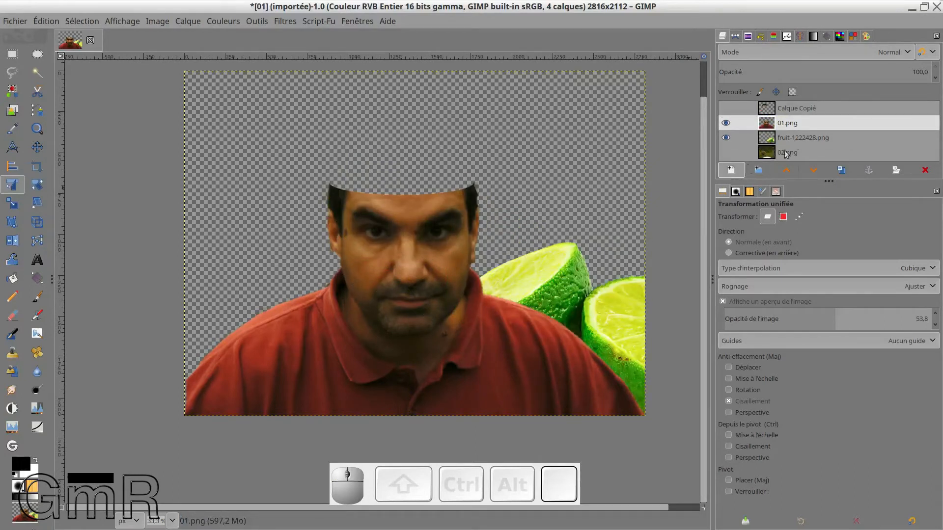
{"action": "left_click", "coordinate": [768, 141]}
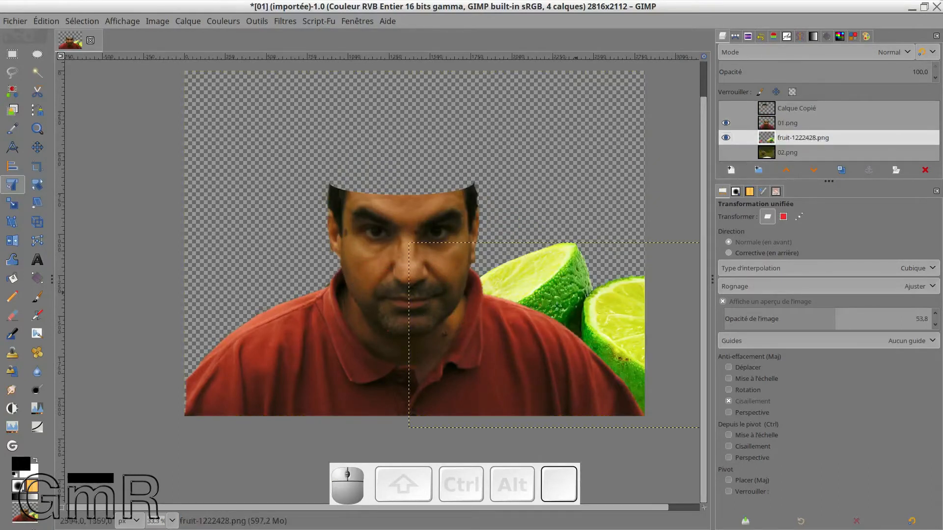
- With a unified transform, move the limes over the head, rotate them clockwise until the first half lies level, and shrink them toward head width
{"action": "left_click_drag", "start_coordinate": [561, 300], "coordinate": [481, 149]}
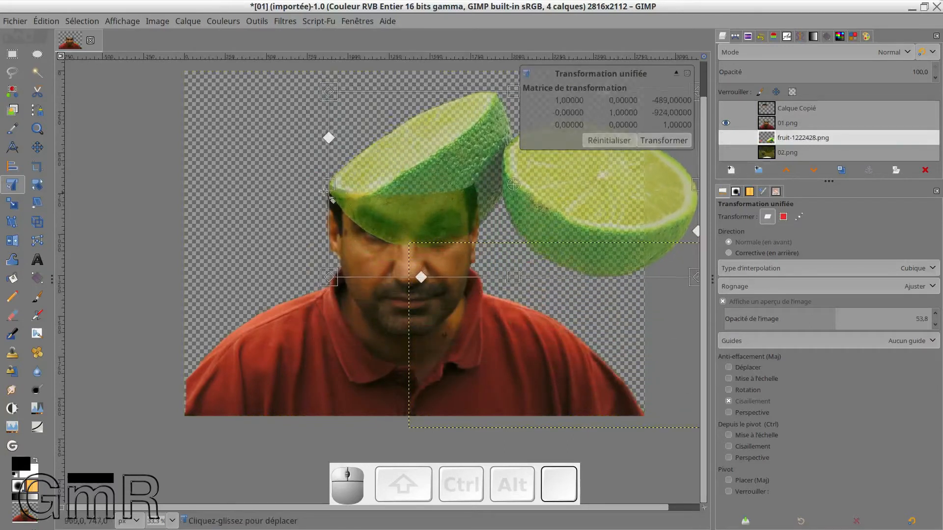
{"action": "left_click_drag", "start_coordinate": [274, 221], "coordinate": [292, 244]}
{"action": "left_click_drag", "start_coordinate": [459, 192], "coordinate": [339, 189]}
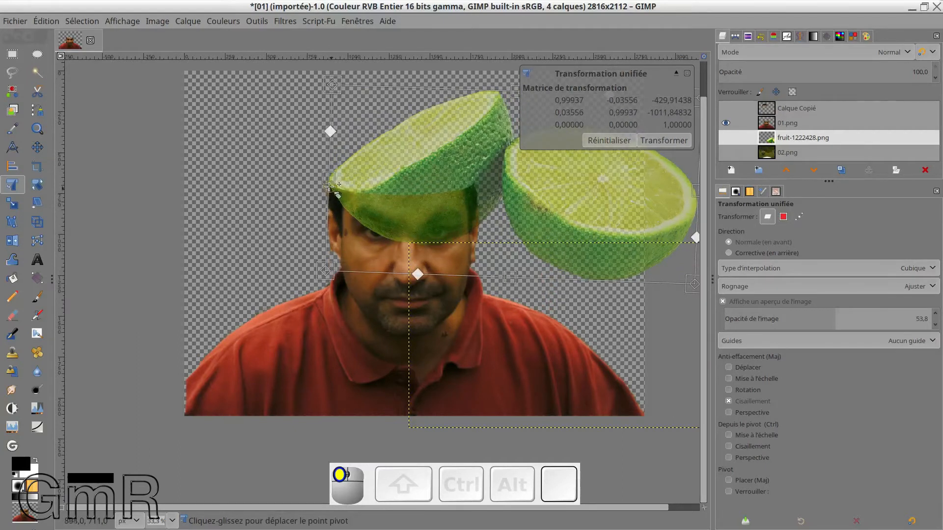
{"action": "mouse_move", "coordinate": [584, 187]}
{"action": "left_mouse_down"}
{"action": "mouse_move", "coordinate": [573, 233]}
{"action": "mouse_move", "coordinate": [578, 199]}
{"action": "left_mouse_up"}
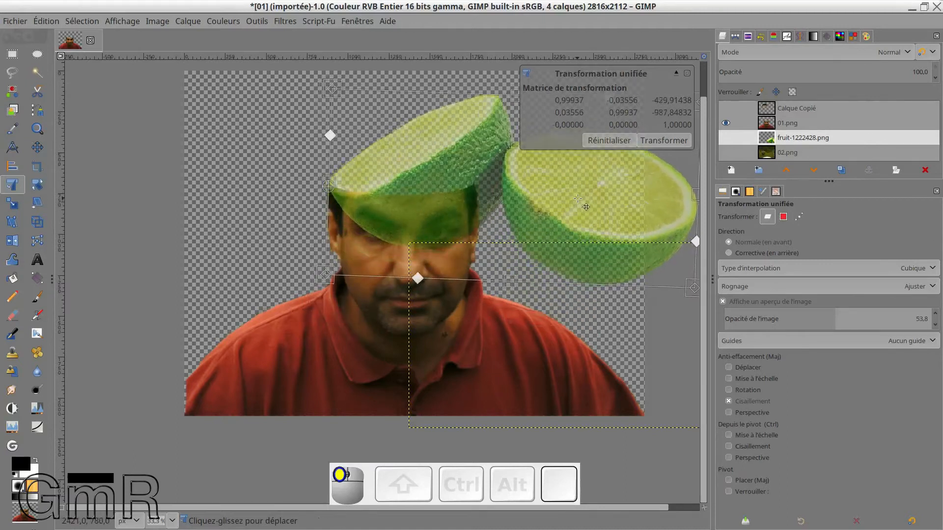
{"action": "left_click_drag", "start_coordinate": [286, 287], "coordinate": [264, 234]}
{"action": "left_click_drag", "start_coordinate": [607, 450], "coordinate": [539, 370]}
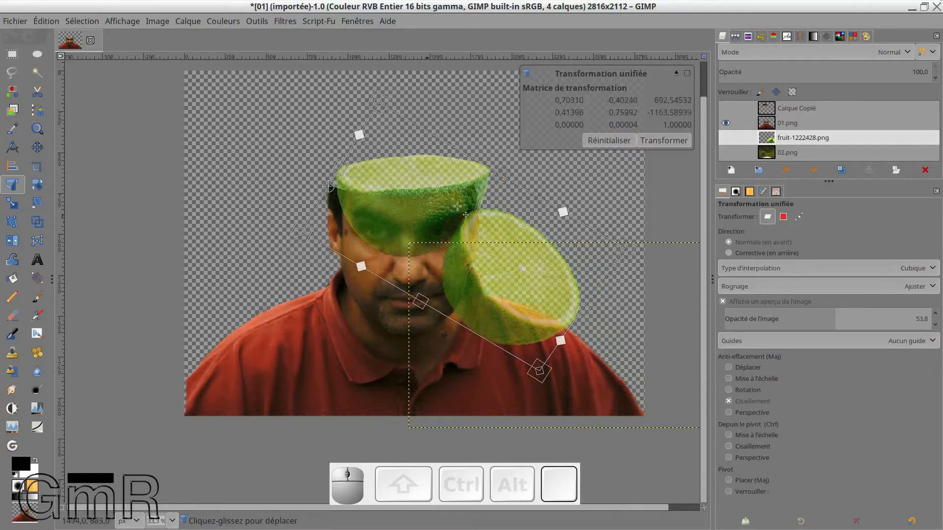
- Refine the limes' position and corner perspective so the level half fills the opened head, and apply the unified transform
{"action": "left_click_drag", "start_coordinate": [442, 206], "coordinate": [435, 215]}
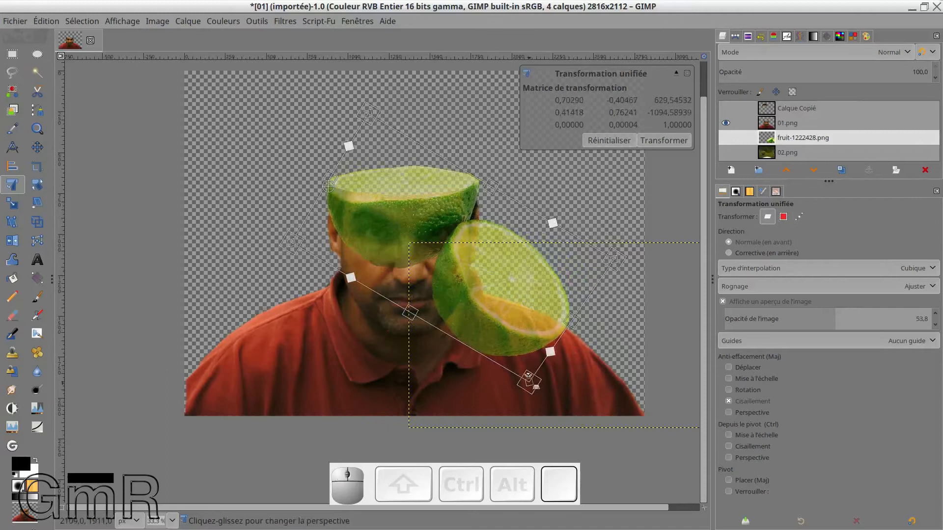
{"action": "left_click_drag", "start_coordinate": [528, 373], "coordinate": [523, 371]}
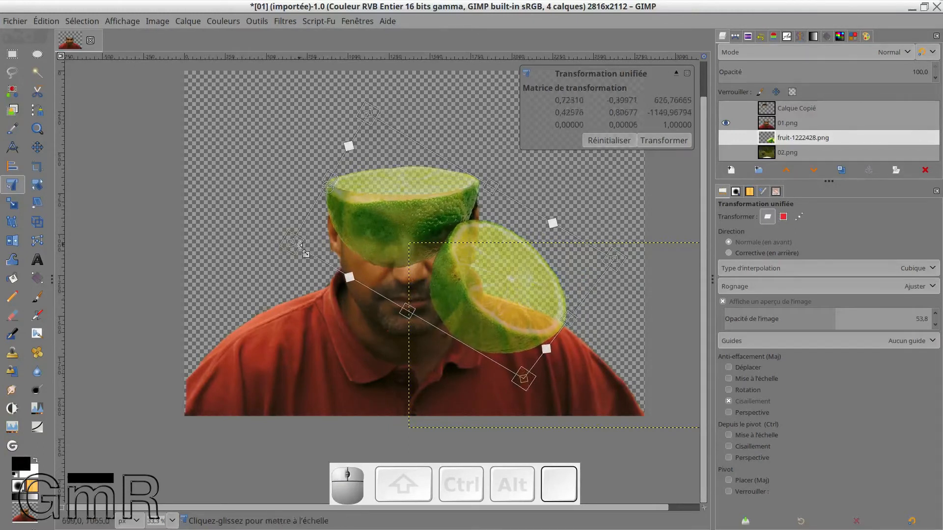
{"action": "mouse_move", "coordinate": [295, 242]}
{"action": "left_mouse_down"}
{"action": "mouse_move", "coordinate": [305, 226]}
{"action": "mouse_move", "coordinate": [309, 234]}
{"action": "left_mouse_up"}
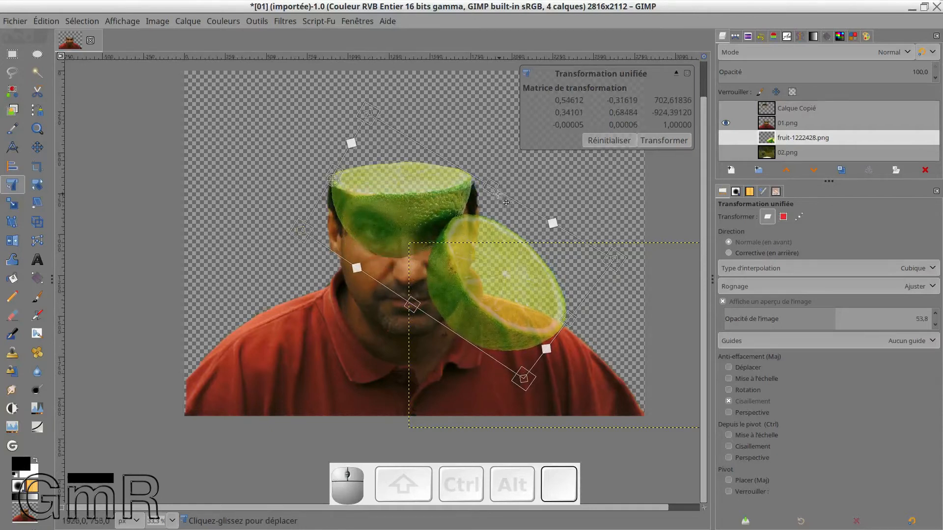
{"action": "left_click_drag", "start_coordinate": [495, 190], "coordinate": [500, 193]}
{"action": "left_click", "coordinate": [664, 140]}
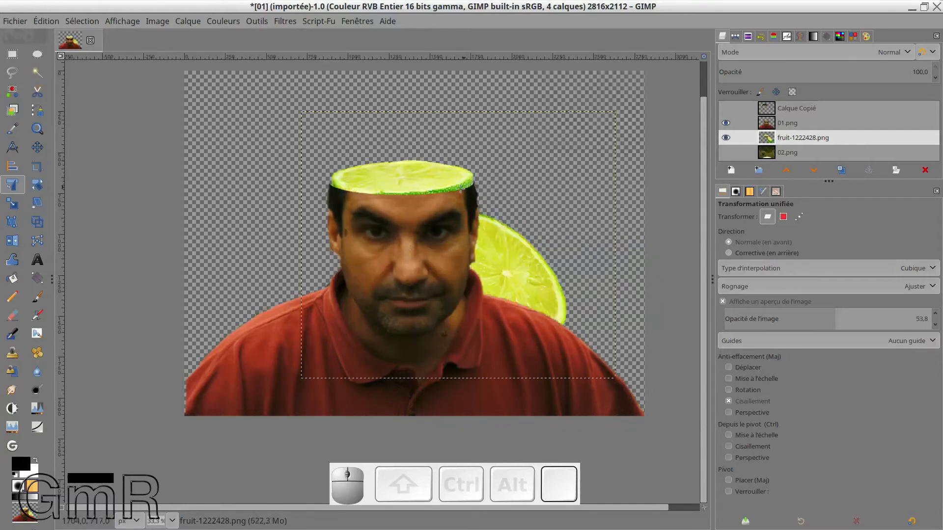
- Move the lime layer down about 42 px so the cut surface sits lower in the opened head
{"action": "left_click", "coordinate": [37, 148]}
{"action": "left_click_drag", "start_coordinate": [387, 184], "coordinate": [387, 191]}
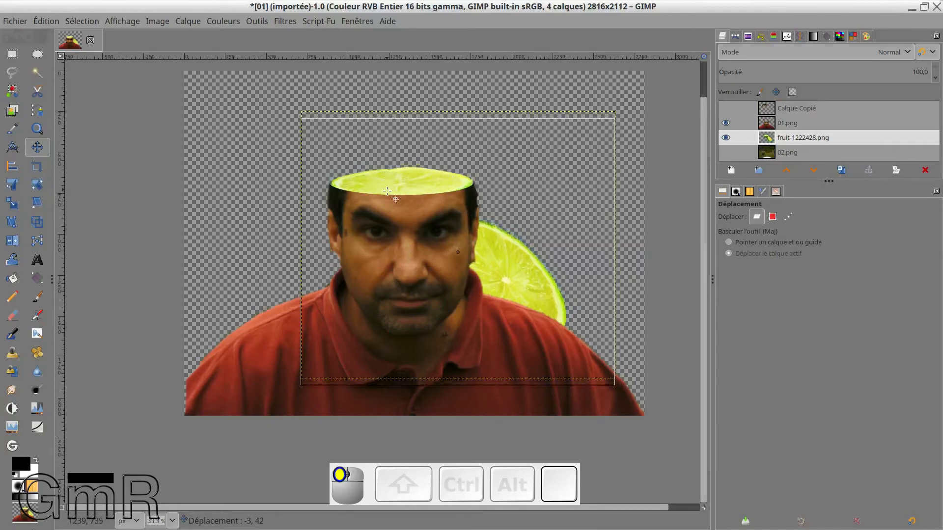
{"action": "left_click_drag", "start_coordinate": [388, 191], "coordinate": [387, 191]}
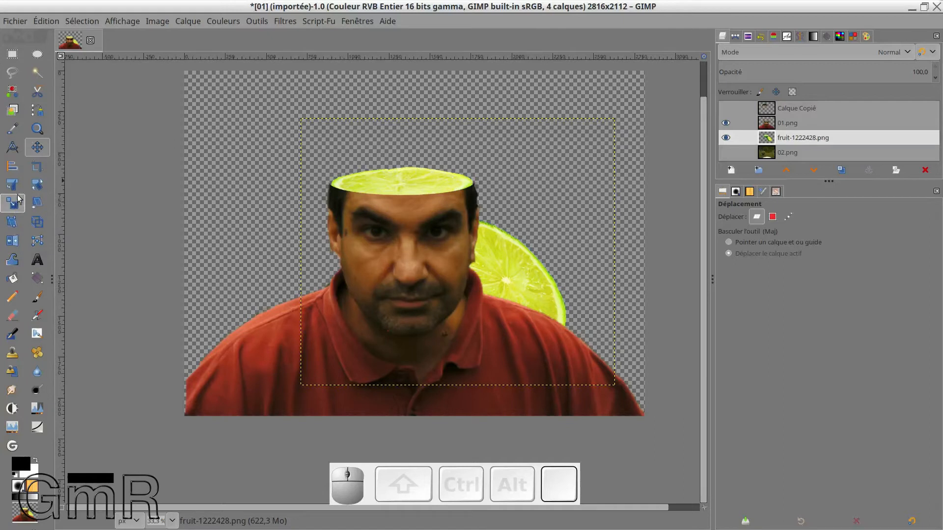
- Rotate the lime layer slightly clockwise around a pivot at X 915, Y 702.5 px, on the slice's edge
{"action": "left_click", "coordinate": [36, 184]}
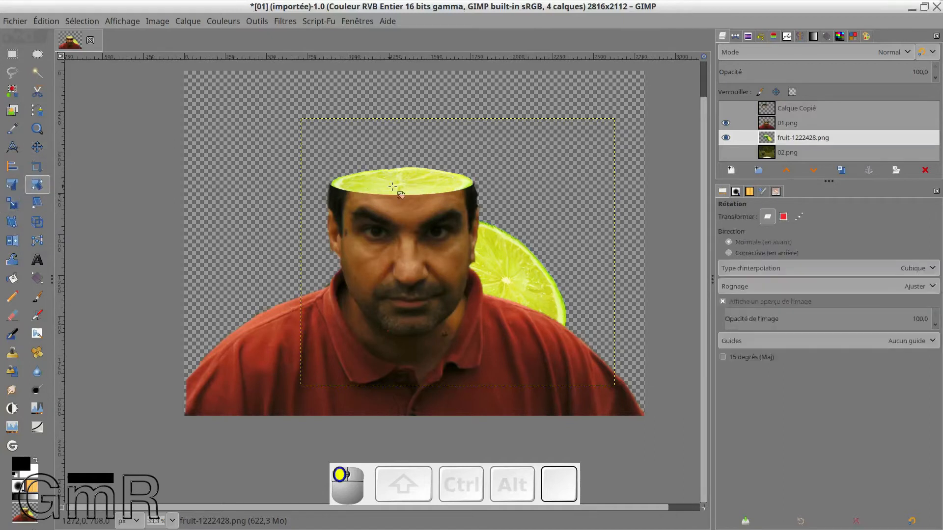
{"action": "left_click", "coordinate": [392, 187]}
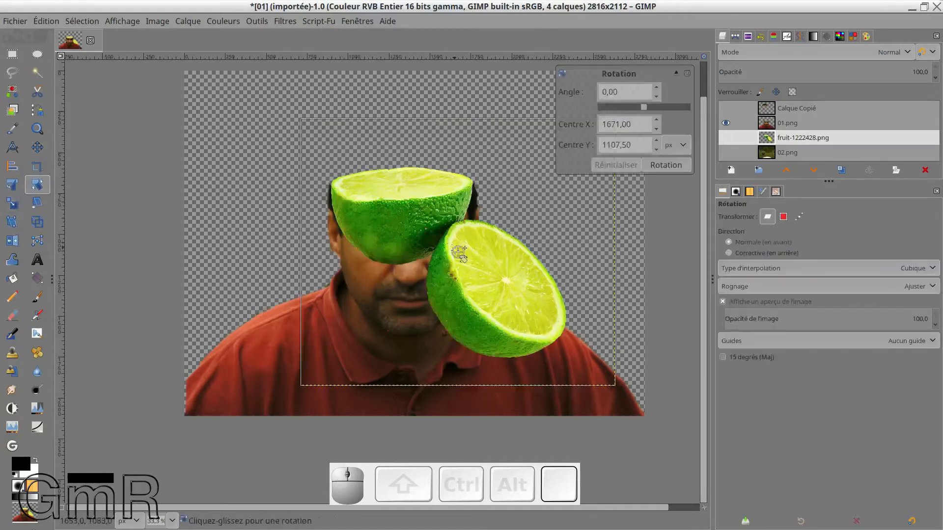
{"action": "left_click_drag", "start_coordinate": [459, 252], "coordinate": [334, 185]}
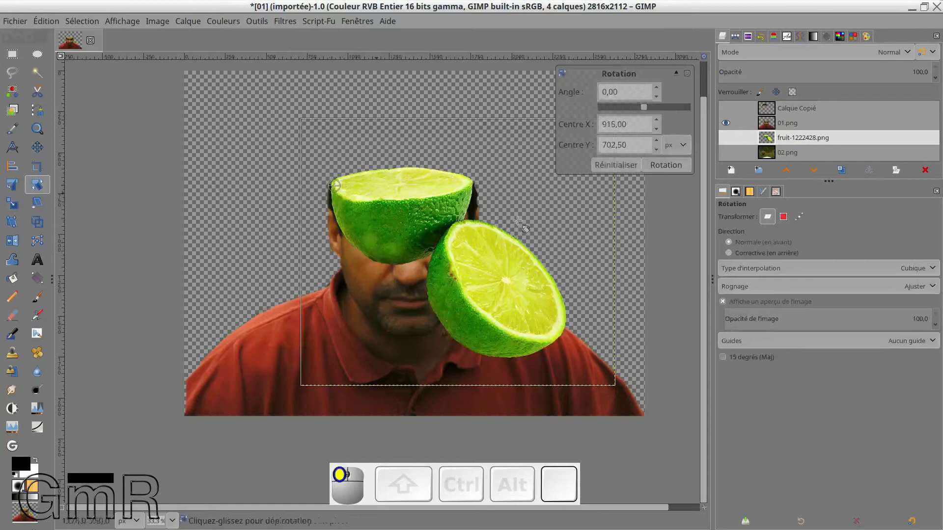
{"action": "left_click_drag", "start_coordinate": [556, 221], "coordinate": [555, 226]}
{"action": "left_click", "coordinate": [675, 167]}
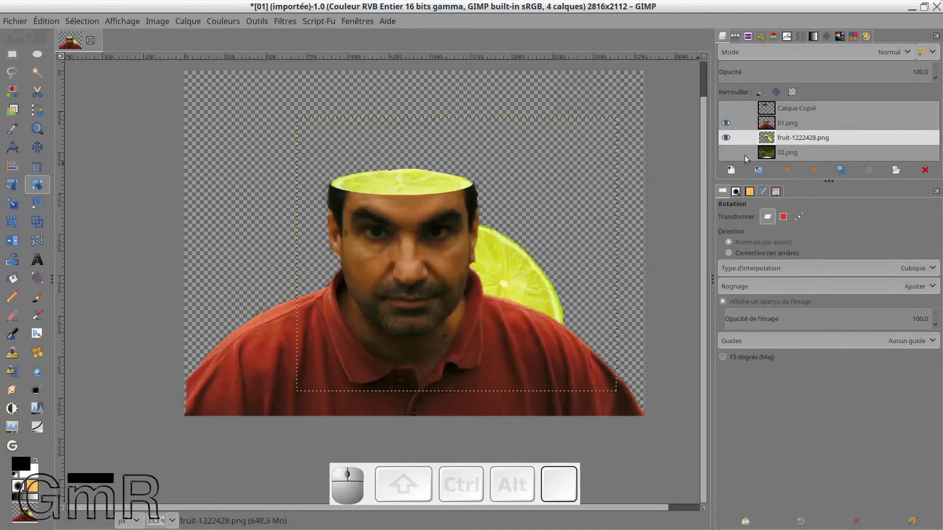
- Delete a 1503 × 1035 px rectangle covering the second lime and the first one's lower part, and show 01.png and Calque Copié again
{"action": "left_click", "coordinate": [726, 123]}
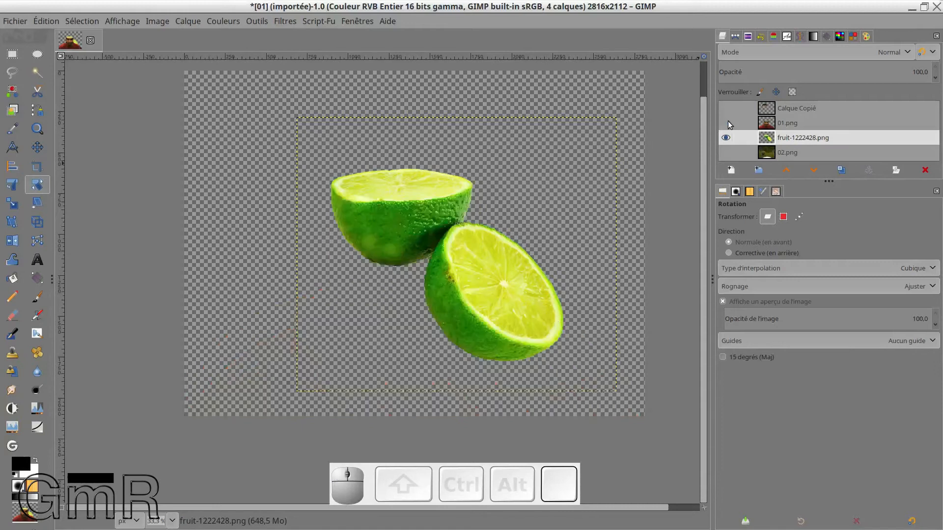
{"action": "left_click", "coordinate": [12, 55]}
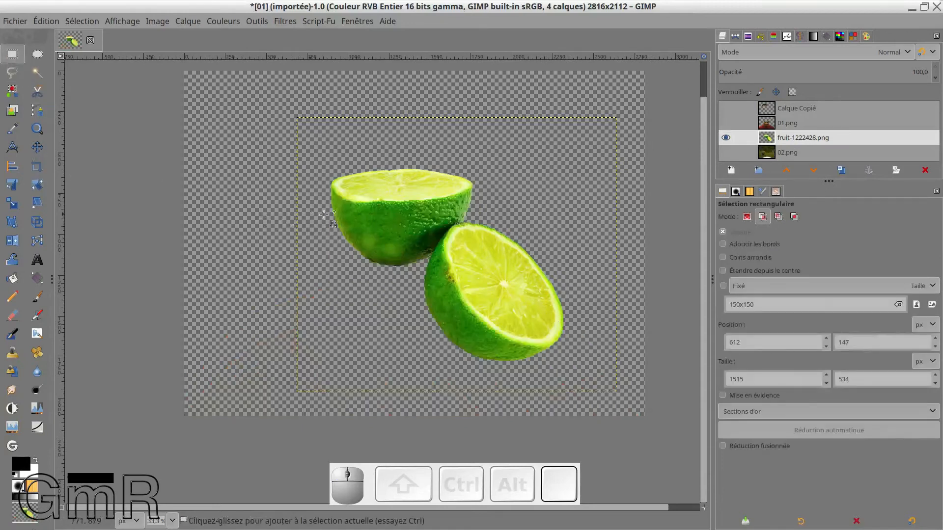
{"action": "left_click_drag", "start_coordinate": [328, 211], "coordinate": [575, 378]}
{"action": "left_click", "coordinate": [450, 290]}
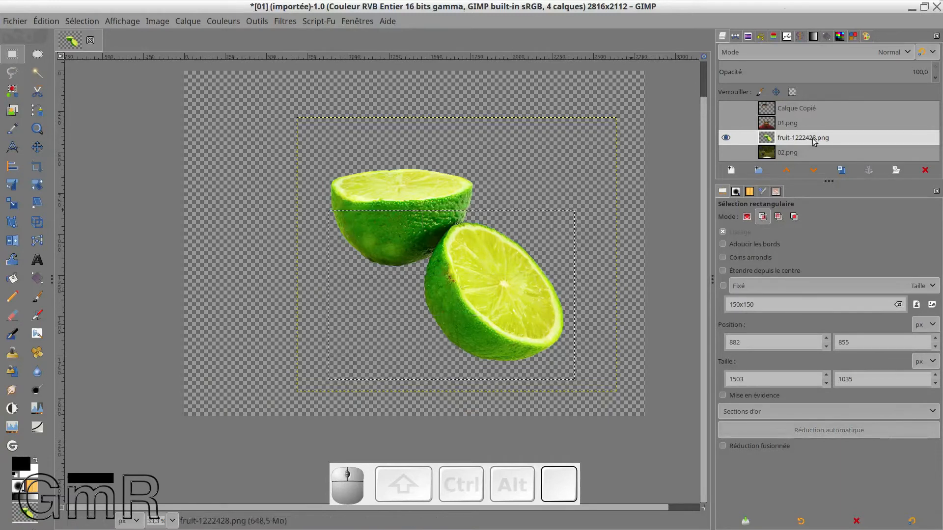
{"action": "key", "text": "Delete"}
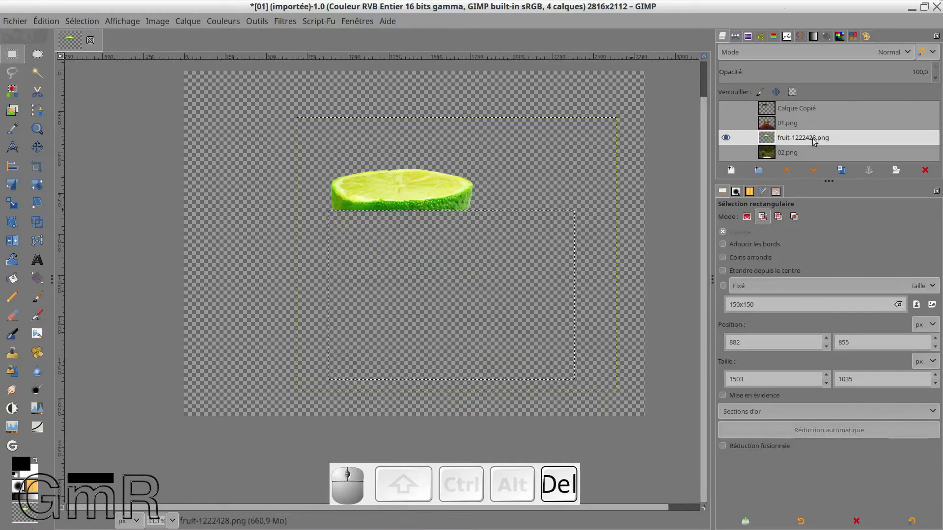
{"action": "left_click", "coordinate": [725, 124]}
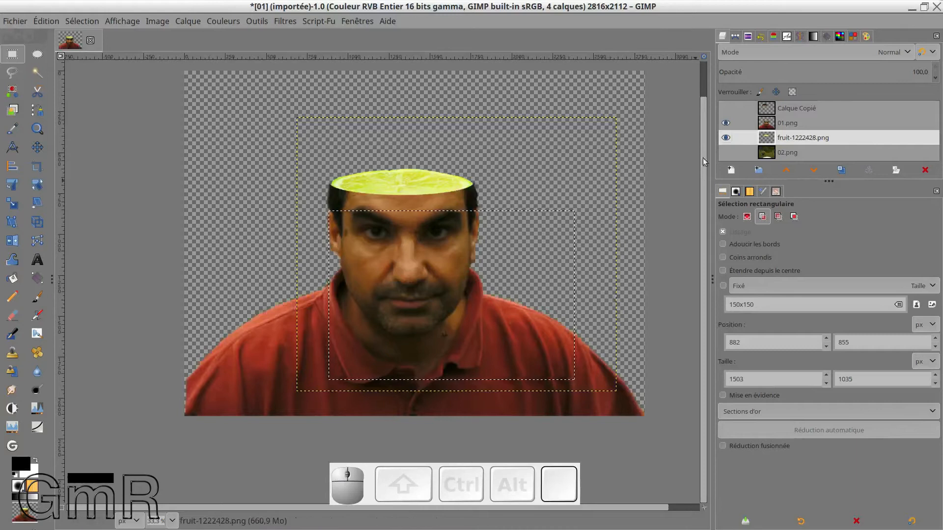
{"action": "left_click", "coordinate": [725, 108]}
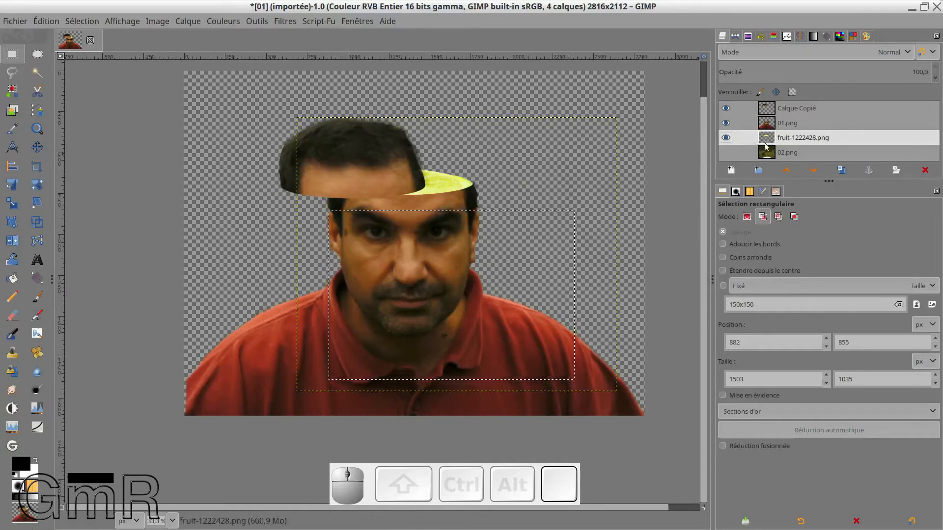
{"action": "left_click", "coordinate": [216, 21]}
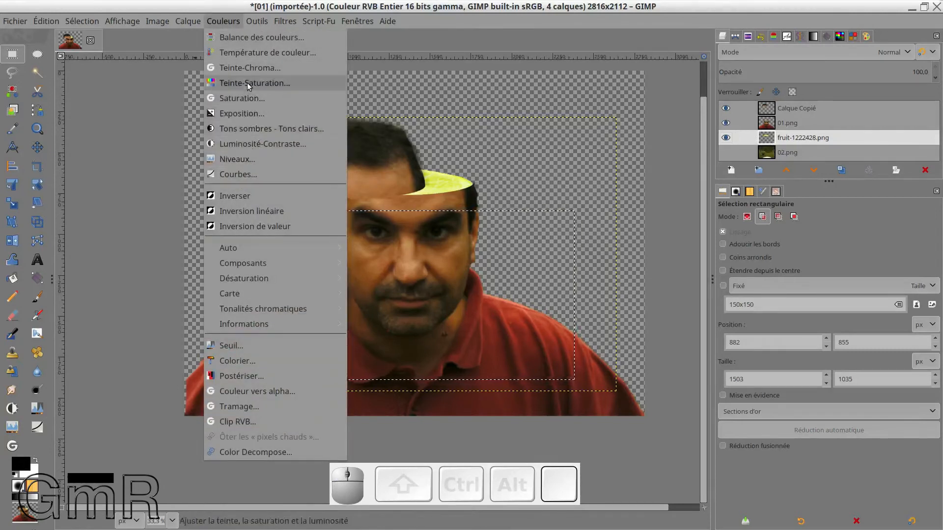
{"action": "left_click", "coordinate": [234, 159]}
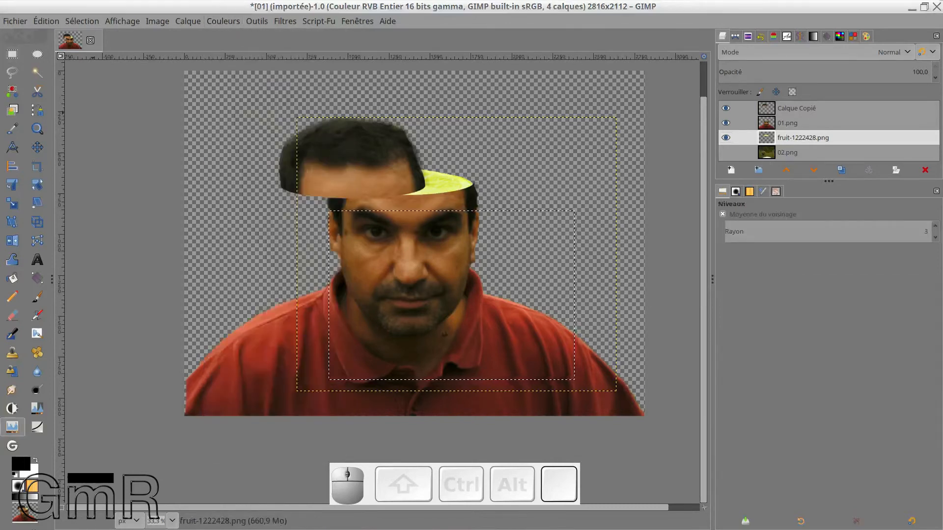
{"action": "left_click_drag", "start_coordinate": [517, 120], "coordinate": [803, 222]}
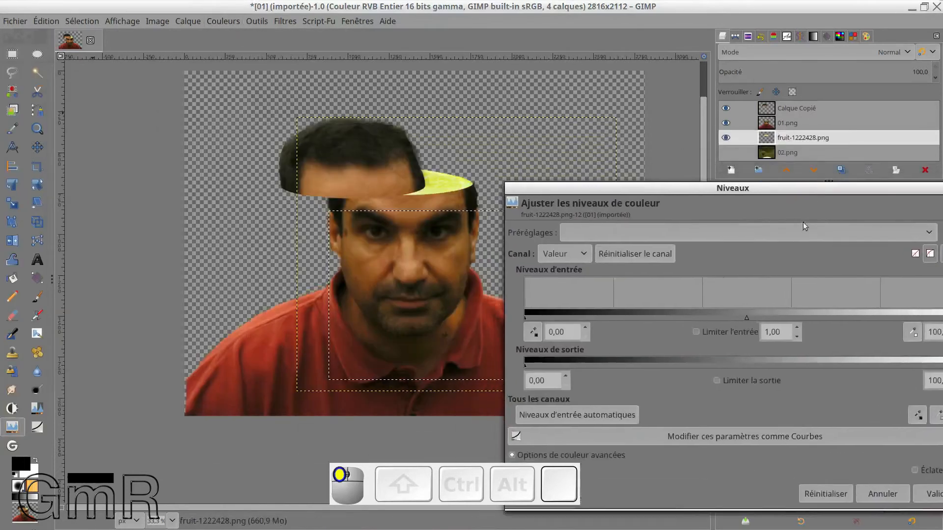
{"action": "left_click", "coordinate": [594, 417]}
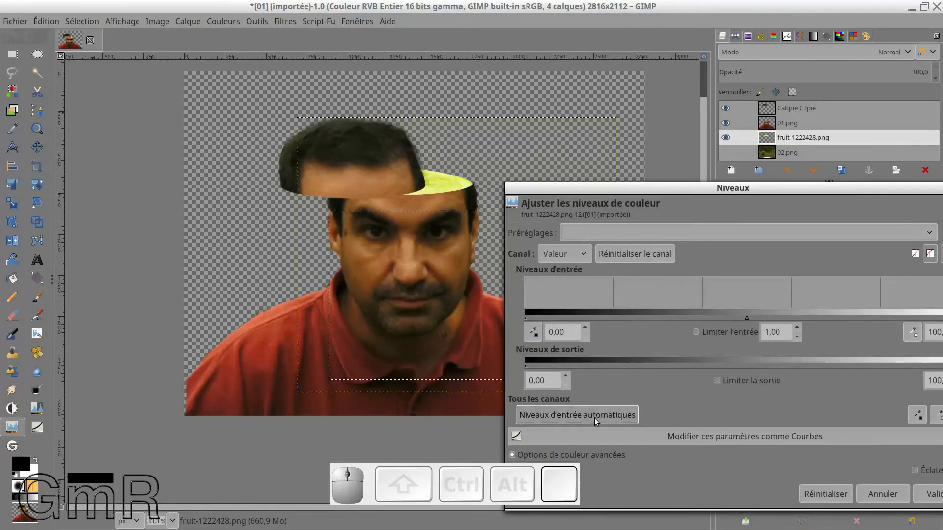
{"action": "left_click_drag", "start_coordinate": [745, 316], "coordinate": [689, 317]}
{"action": "left_click_drag", "start_coordinate": [707, 189], "coordinate": [692, 220]}
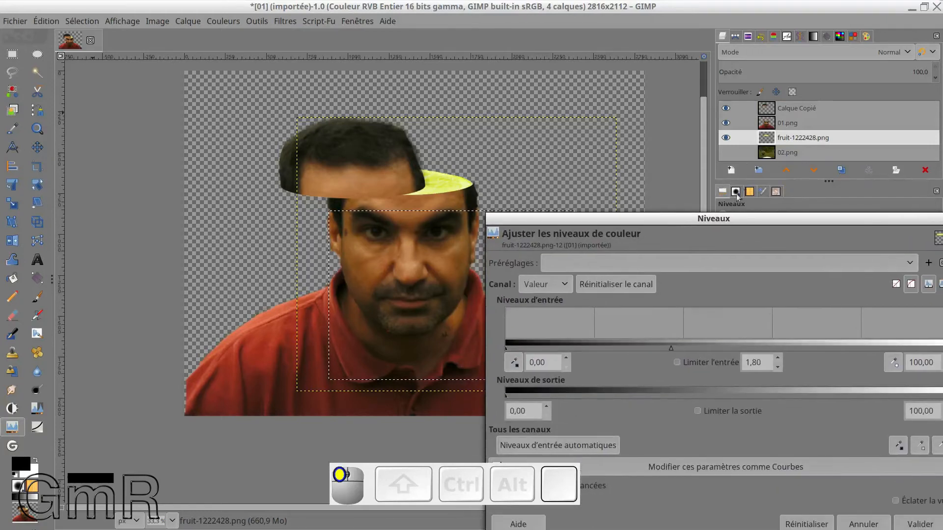
{"action": "left_click_drag", "start_coordinate": [745, 235], "coordinate": [714, 146]}
{"action": "left_click", "coordinate": [832, 435]}
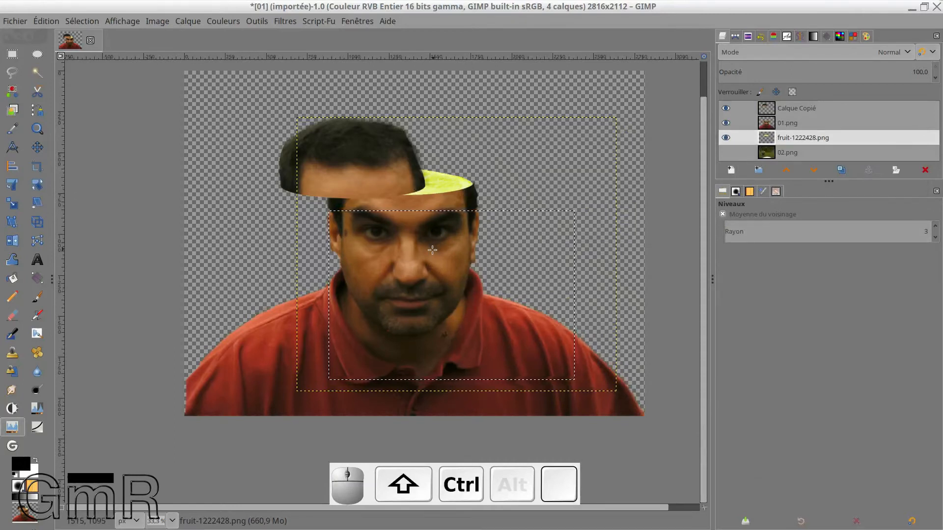
- Clear the rectangular selection so the whole lime layer can be edited
{"action": "key", "text": "ctrl+shift+a"}
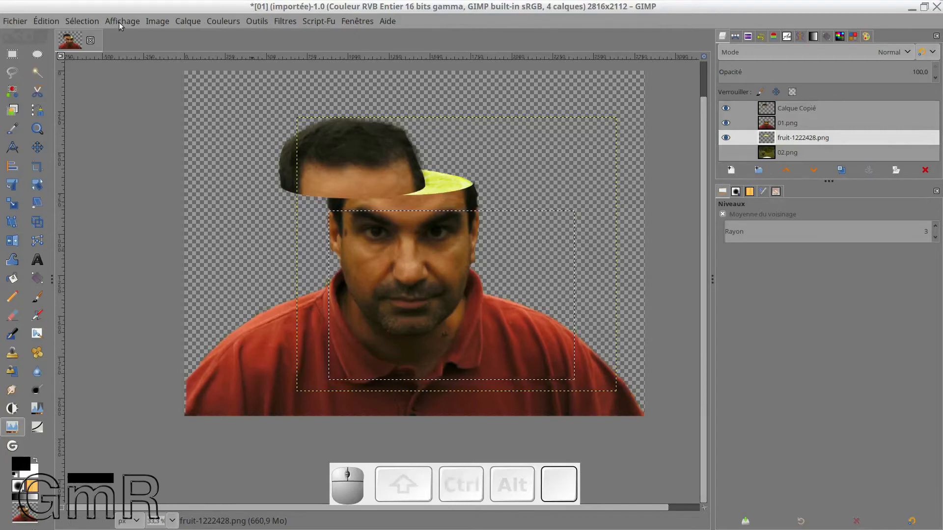
{"action": "left_click", "coordinate": [78, 21]}
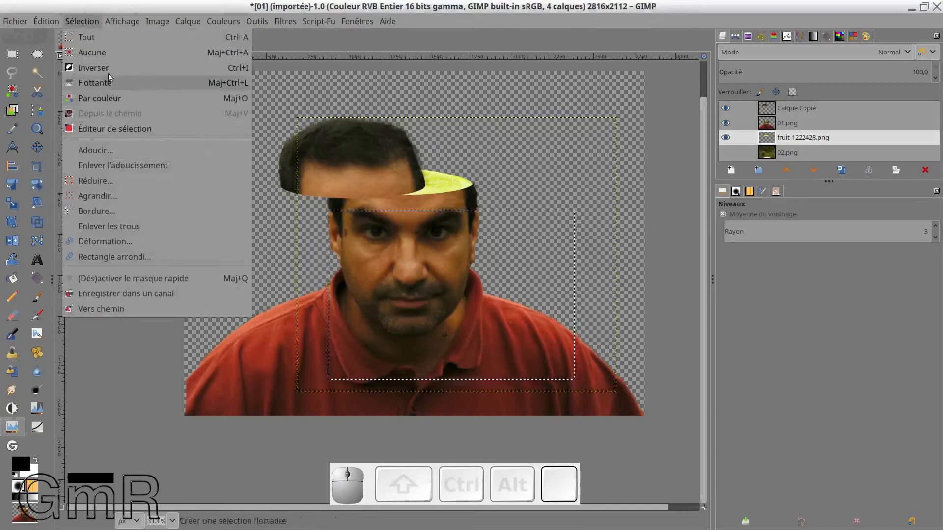
{"action": "left_click", "coordinate": [93, 52]}
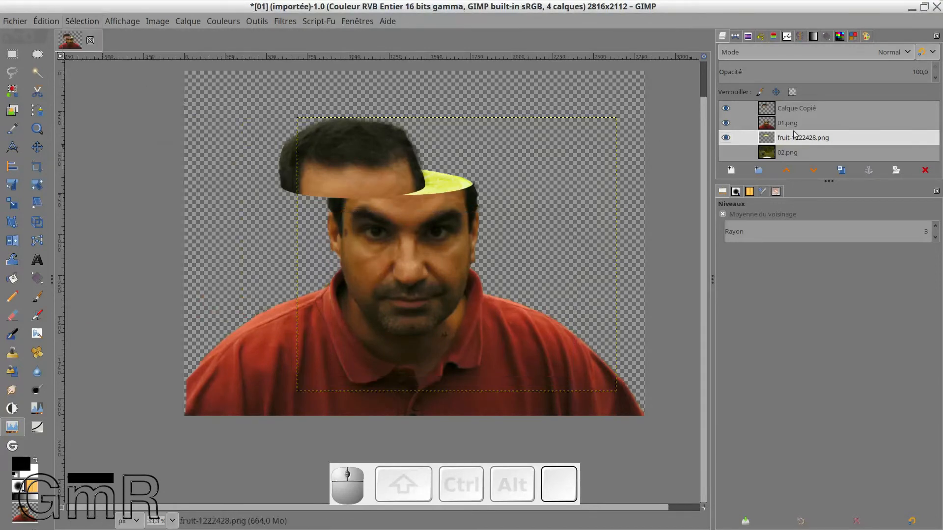
- Darken the lime layer with Levels, setting the input black point to 19.47, gamma to 0.34 and white point to 99.78
{"action": "left_click", "coordinate": [222, 25]}
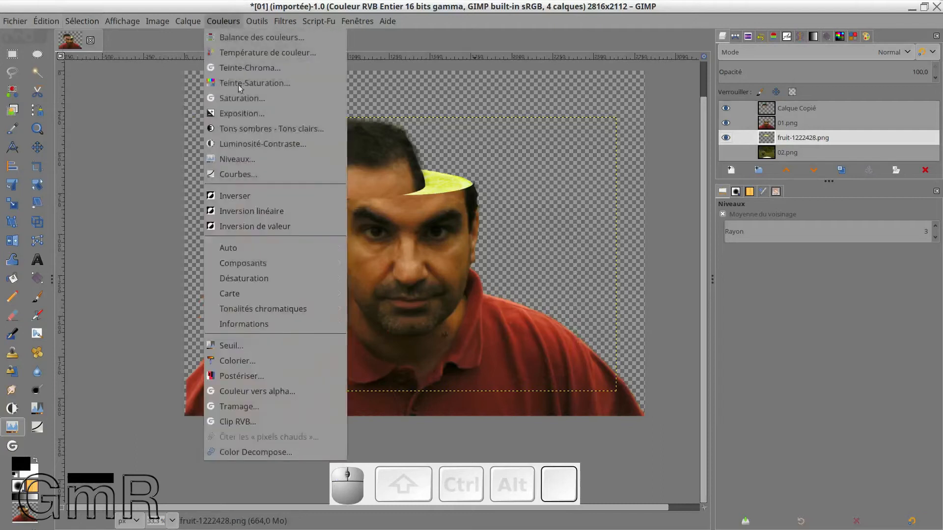
{"action": "left_click", "coordinate": [237, 159]}
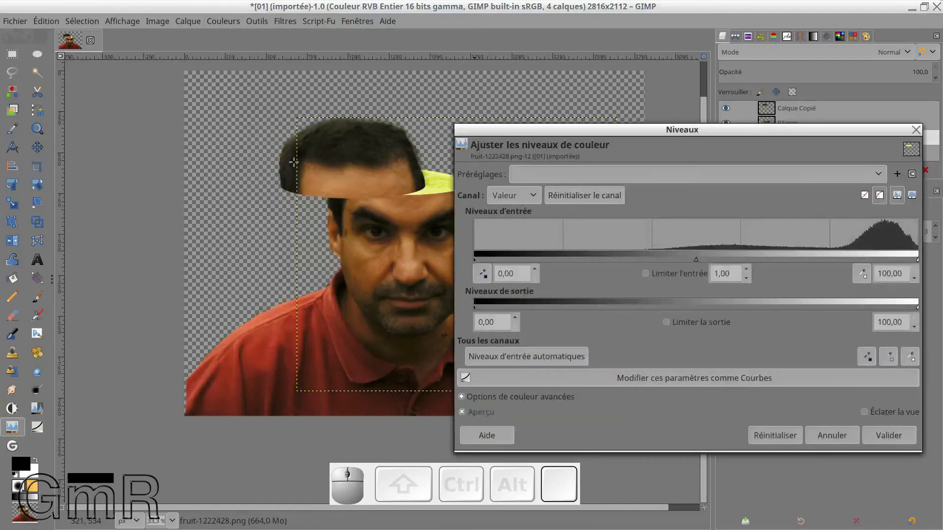
{"action": "left_click_drag", "start_coordinate": [696, 260], "coordinate": [784, 258]}
{"action": "left_click_drag", "start_coordinate": [670, 134], "coordinate": [679, 229]}
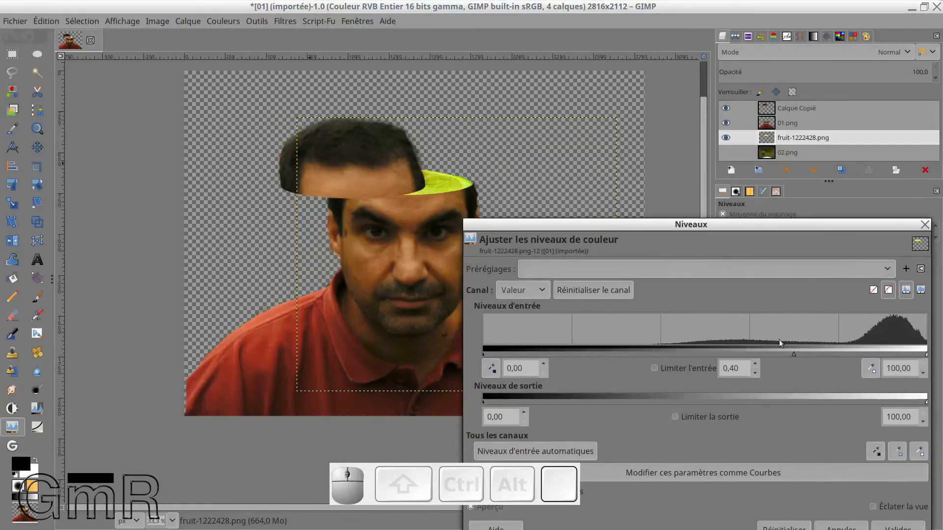
{"action": "mouse_move", "coordinate": [796, 352]}
{"action": "left_mouse_down"}
{"action": "mouse_move", "coordinate": [823, 353]}
{"action": "mouse_move", "coordinate": [807, 354]}
{"action": "left_mouse_up"}
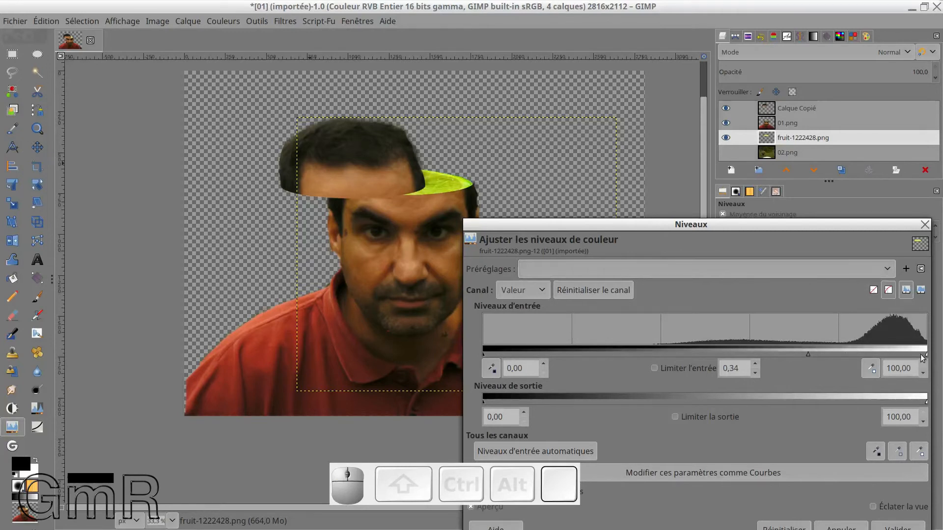
{"action": "mouse_move", "coordinate": [925, 357]}
{"action": "left_mouse_down"}
{"action": "mouse_move", "coordinate": [888, 358]}
{"action": "mouse_move", "coordinate": [927, 354]}
{"action": "left_mouse_up"}
{"action": "left_click_drag", "start_coordinate": [485, 355], "coordinate": [569, 358]}
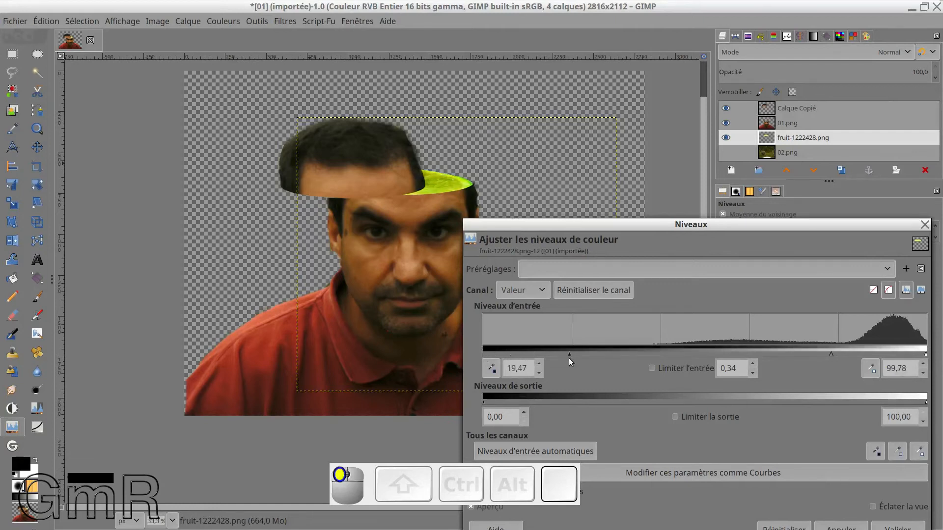
{"action": "left_click_drag", "start_coordinate": [617, 219], "coordinate": [614, 123]}
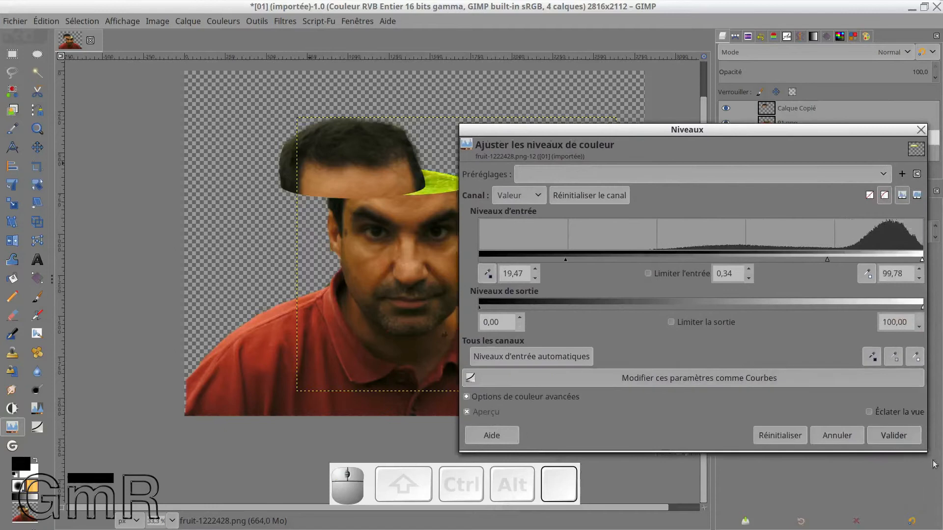
{"action": "left_click", "coordinate": [893, 435]}
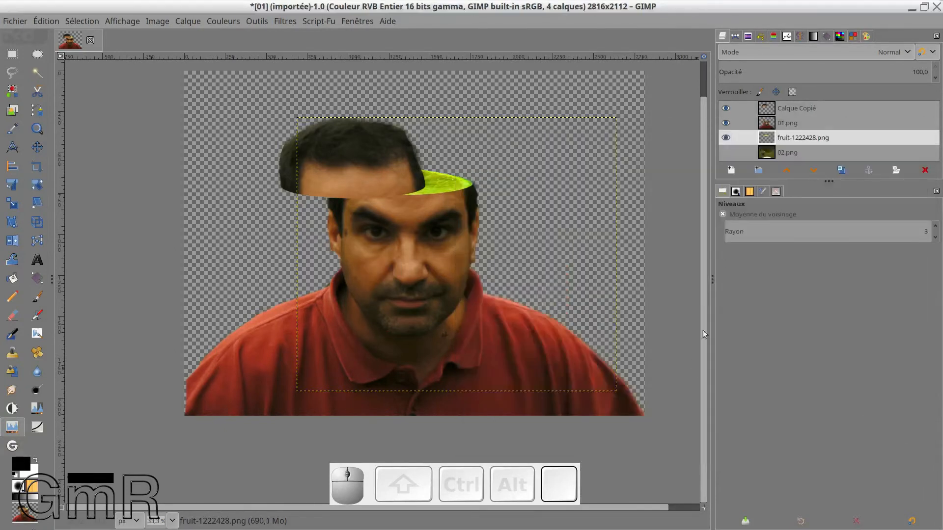
- Merge 01.png down into the fruit-1222428.png layer and briefly preview it over the 02.png background
{"action": "left_click", "coordinate": [772, 123]}
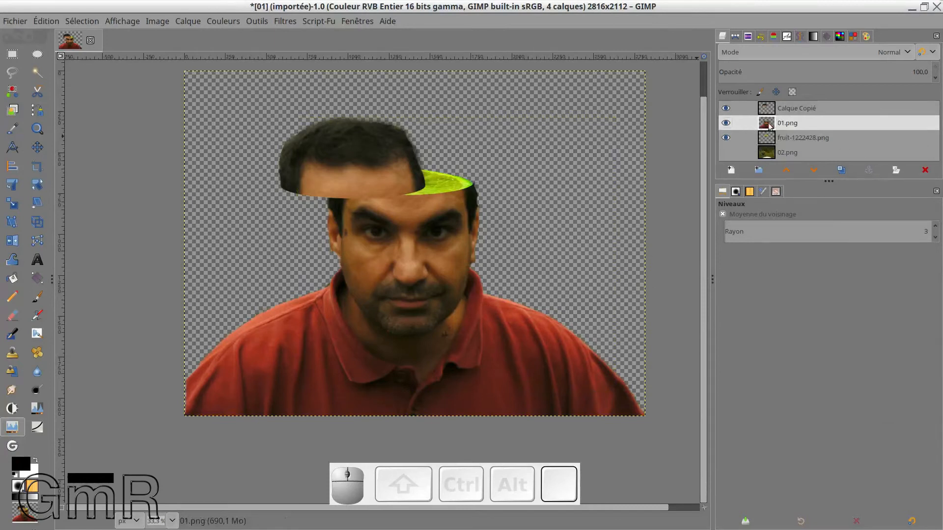
{"action": "right_click", "coordinate": [769, 125]}
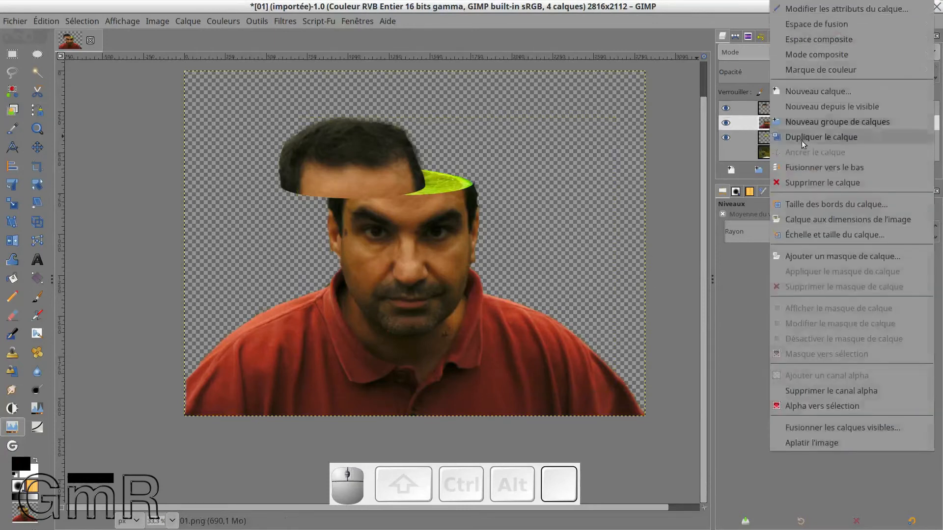
{"action": "left_click", "coordinate": [810, 168]}
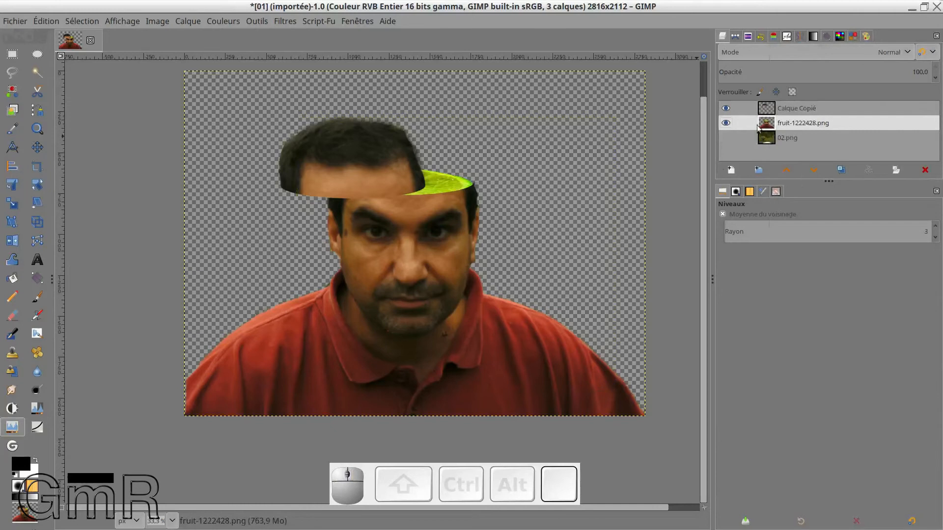
{"action": "left_click", "coordinate": [726, 138]}
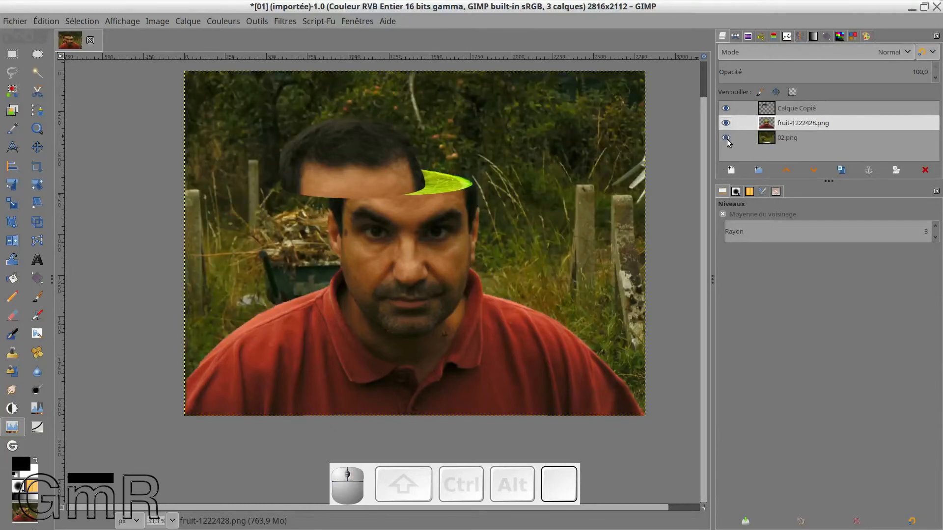
{"action": "left_click", "coordinate": [726, 140]}
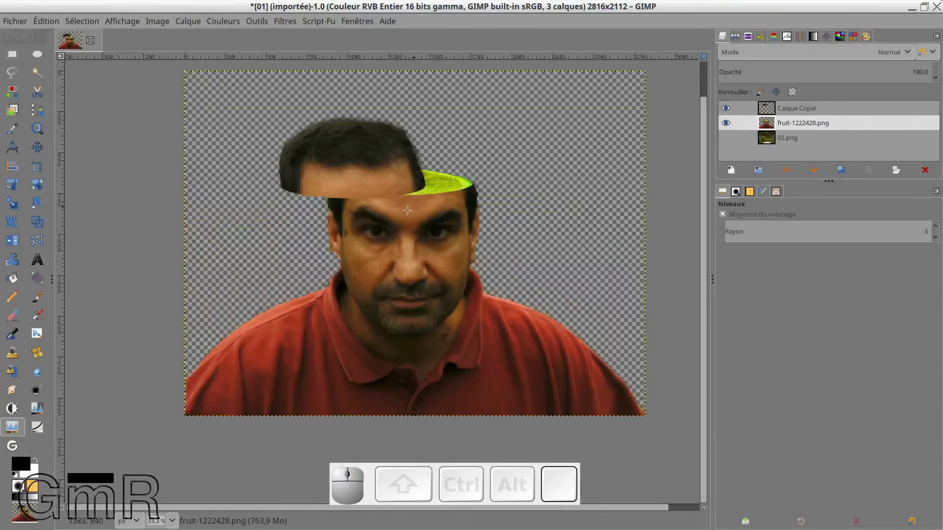
- Create a transparent 2816 × 2112 px layer named calque directly above the merged fruit-1222428.png layer
{"action": "scroll", "coordinate": [407, 210], "scroll_direction": "up", "scroll_amount": 2, "text": "ctrl"}
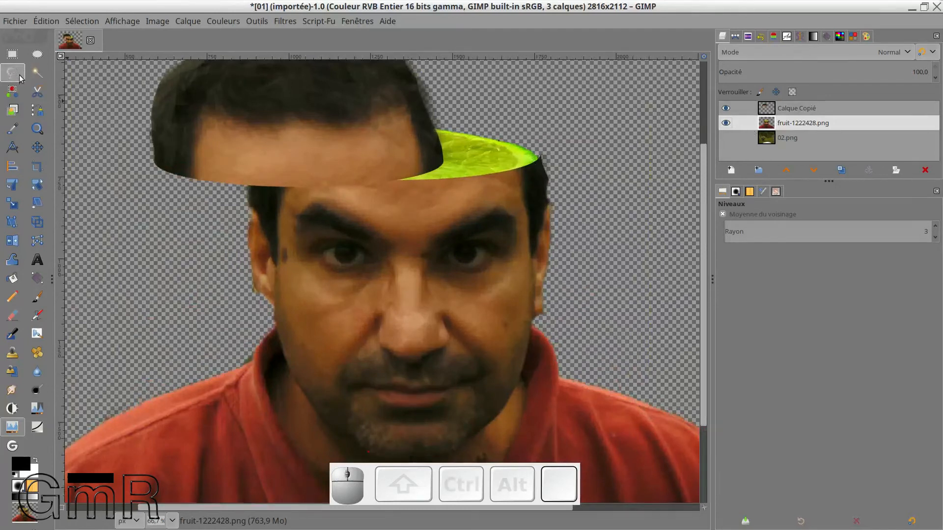
{"action": "left_click", "coordinate": [731, 171]}
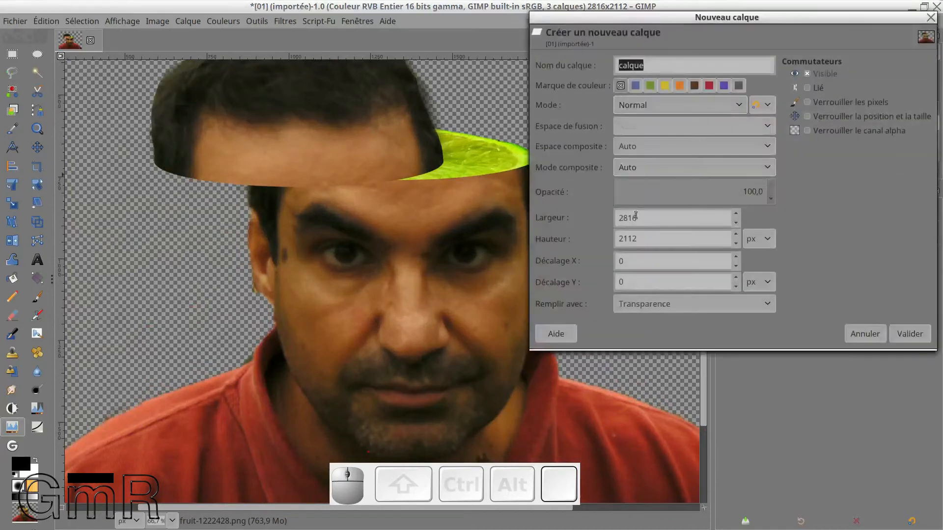
{"action": "left_click", "coordinate": [909, 333]}
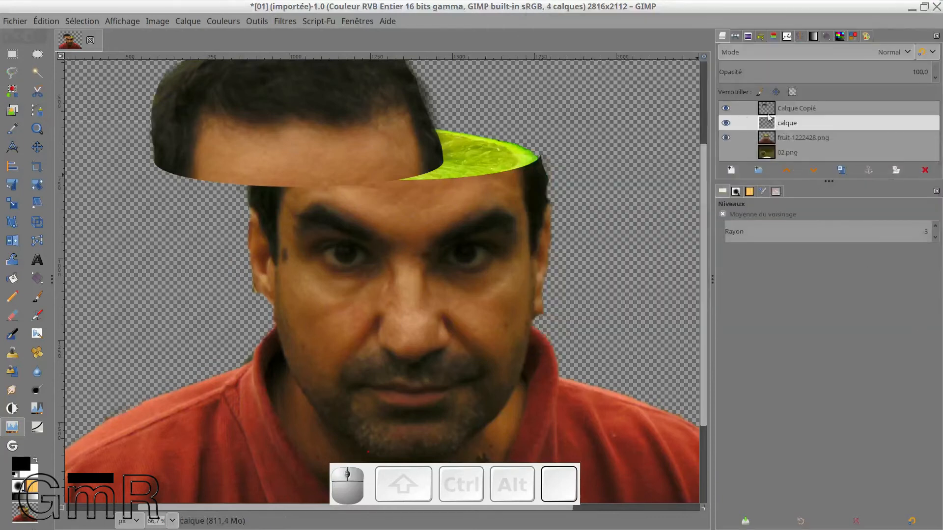
- Examine how the separated head top sits over the lime and face by toggling Calque Copié and the merged layer
{"action": "left_click", "coordinate": [726, 108]}
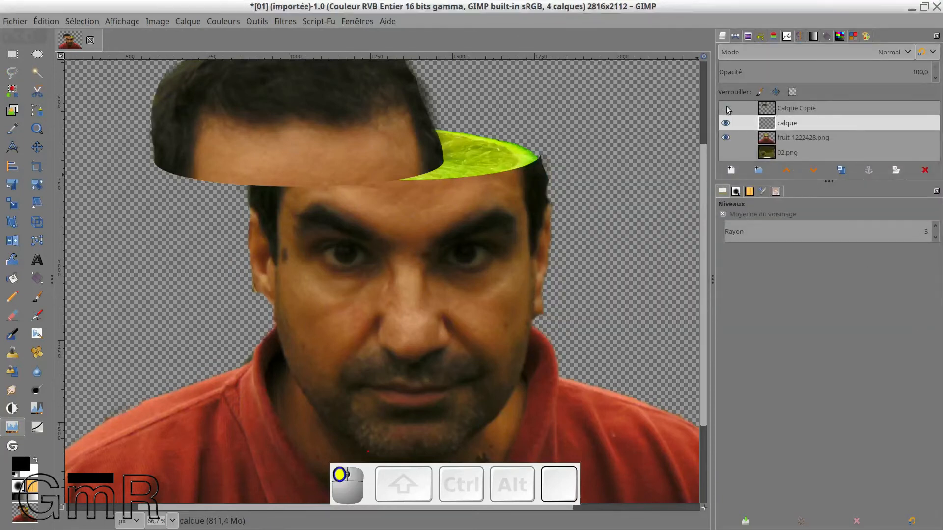
{"action": "left_click", "coordinate": [726, 108]}
{"action": "left_click", "coordinate": [725, 108]}
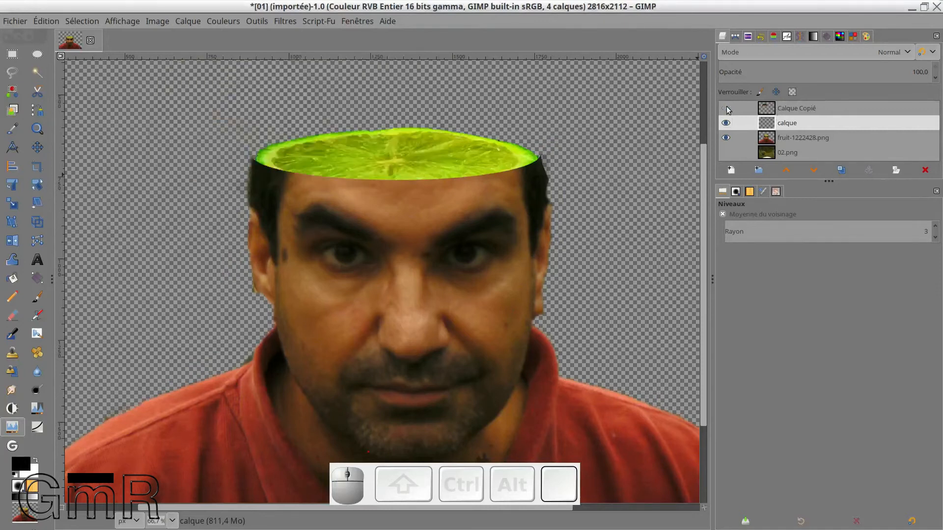
{"action": "left_click", "coordinate": [726, 108]}
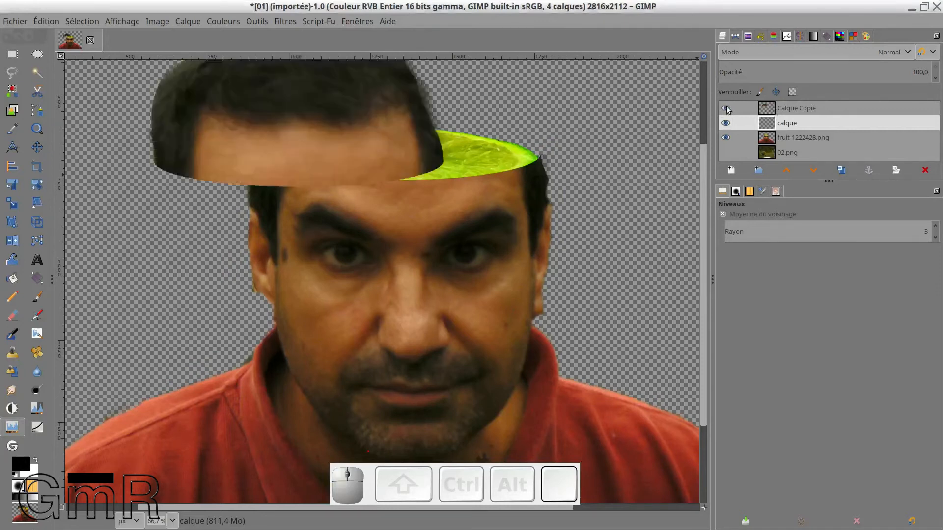
{"action": "left_click", "coordinate": [725, 139]}
{"action": "left_click", "coordinate": [725, 139]}
- On calque, outline a closed freehand selection from the head top's lower edge down over the forehead, eyebrow and temple
{"action": "left_click", "coordinate": [768, 128]}
{"action": "left_click", "coordinate": [15, 75]}
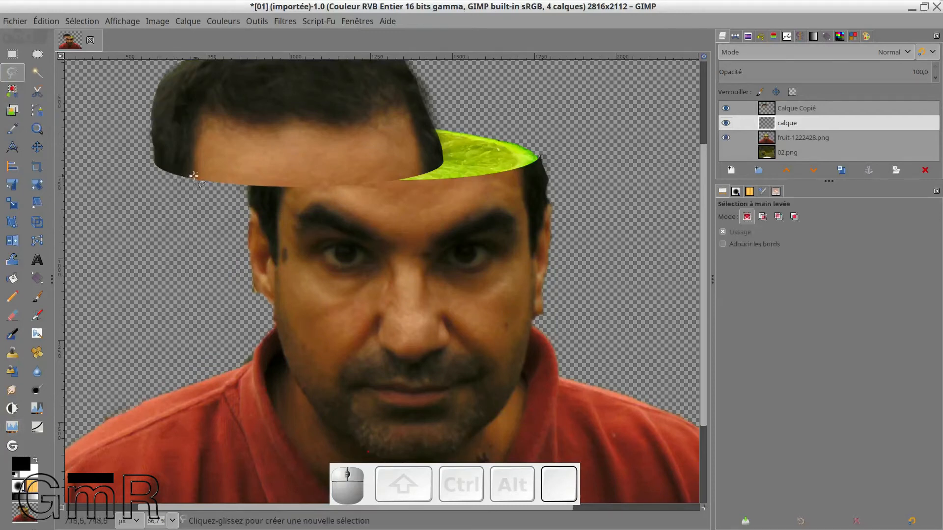
{"action": "left_click", "coordinate": [189, 179]}
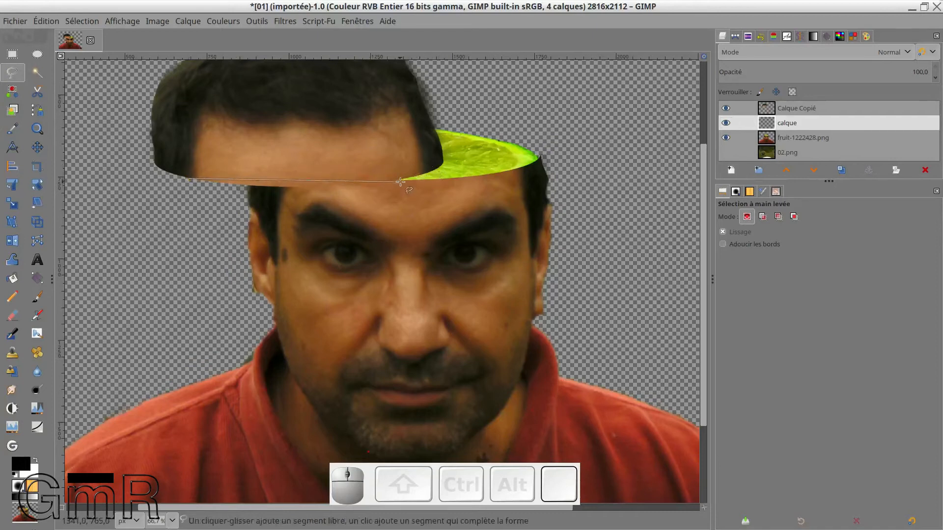
{"action": "key", "text": "ctrl"}
{"action": "scroll", "coordinate": [391, 204], "scroll_direction": "up", "scroll_amount": 4}
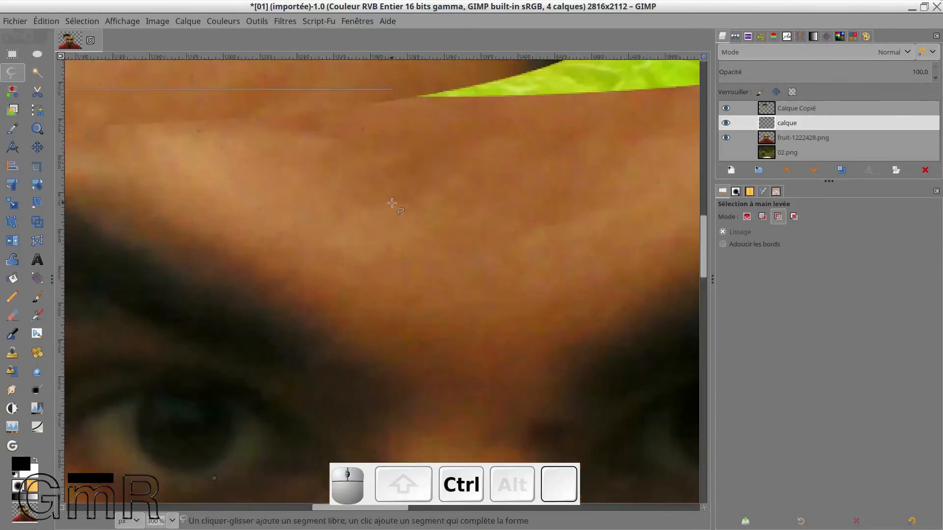
{"action": "left_click", "coordinate": [417, 96]}
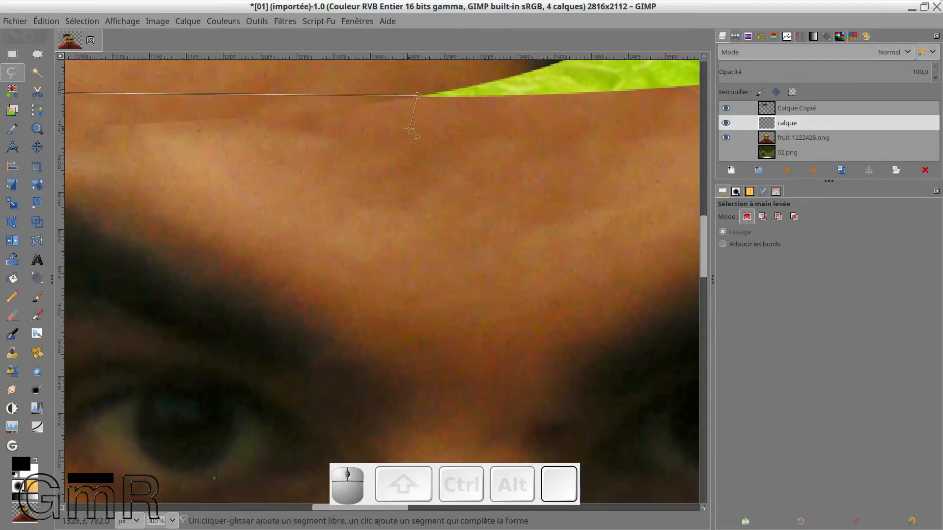
{"action": "scroll", "coordinate": [402, 140], "scroll_direction": "down", "scroll_amount": 1}
{"action": "scroll", "coordinate": [402, 142], "scroll_direction": "down", "scroll_amount": 3}
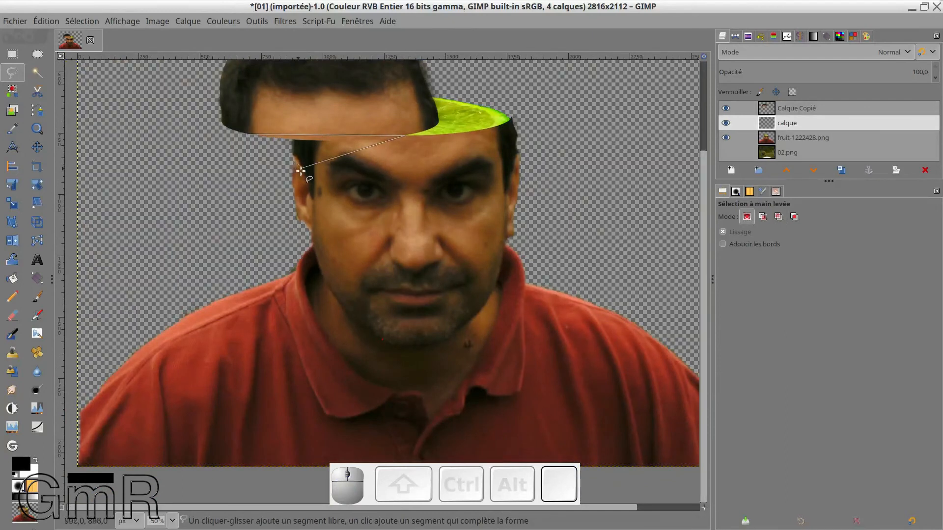
{"action": "left_click", "coordinate": [353, 161]}
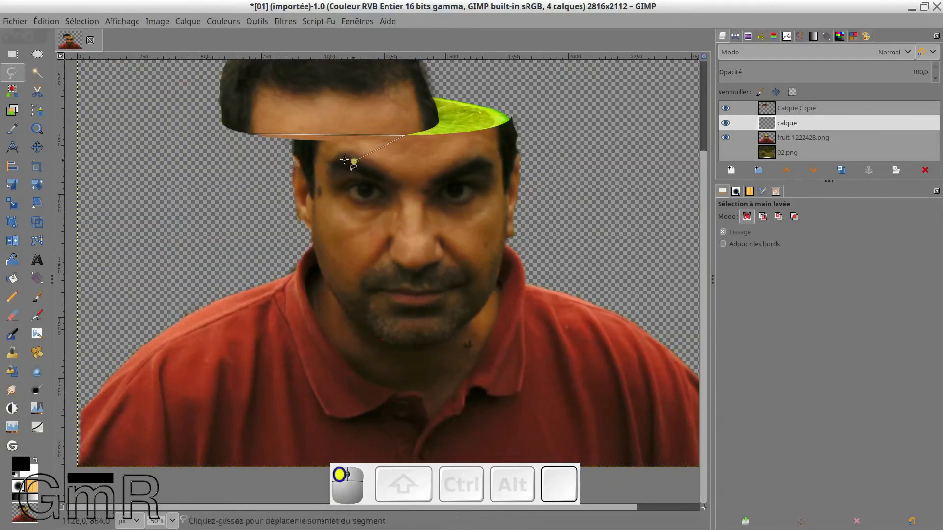
{"action": "left_click", "coordinate": [335, 158]}
{"action": "left_click", "coordinate": [327, 177]}
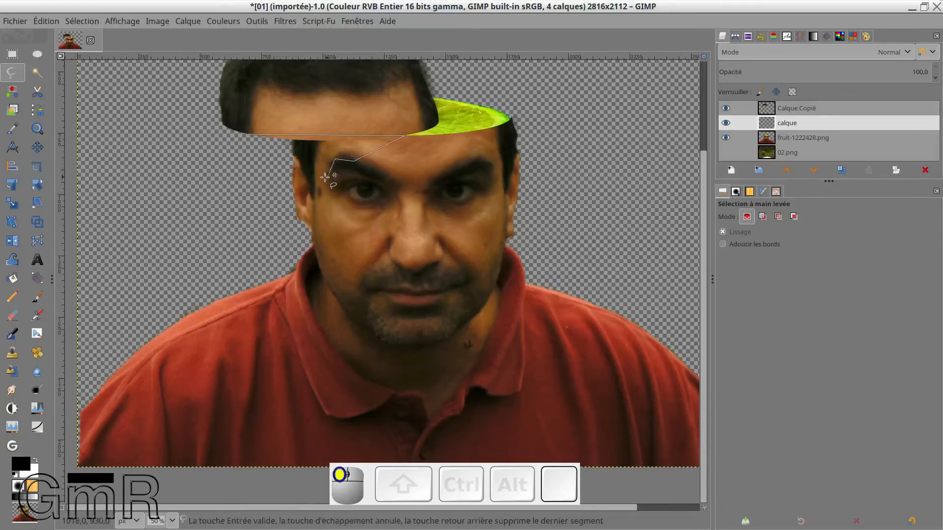
{"action": "left_click", "coordinate": [248, 135]}
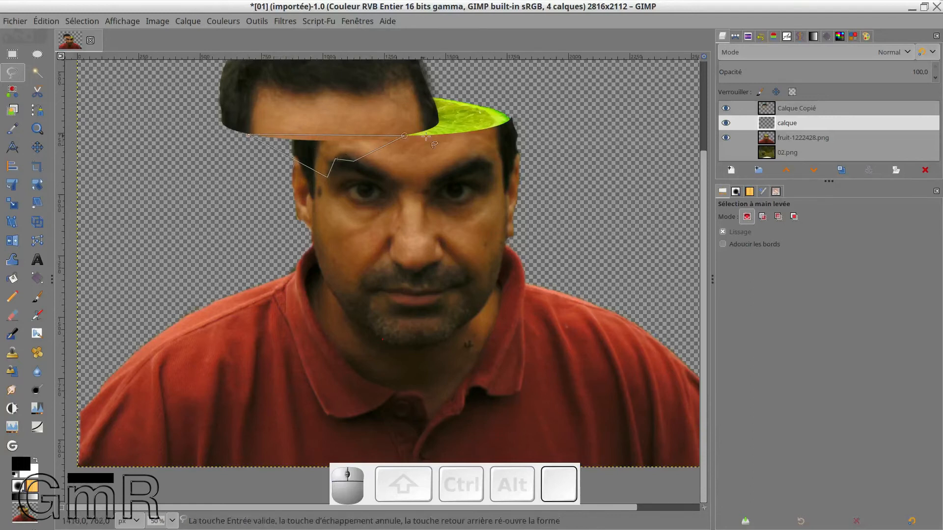
- Validate the freehand selection and fill it with a downward linear gradient, using PP vers Transparent
{"action": "key", "text": "Return"}
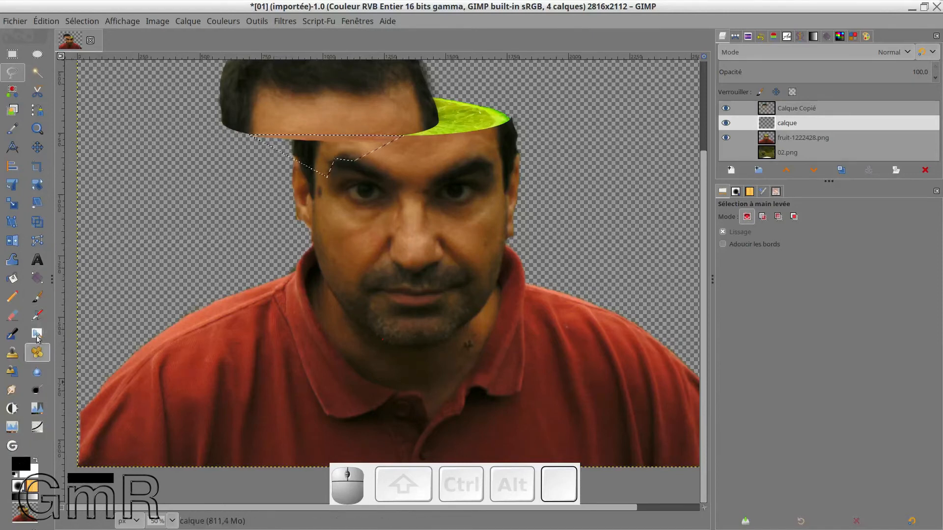
{"action": "left_click", "coordinate": [38, 279]}
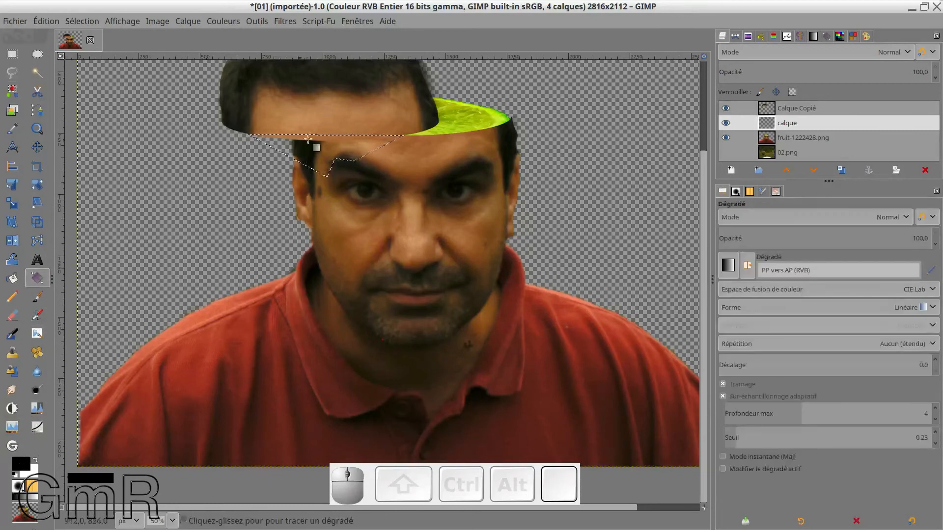
{"action": "left_click_drag", "start_coordinate": [312, 134], "coordinate": [315, 175]}
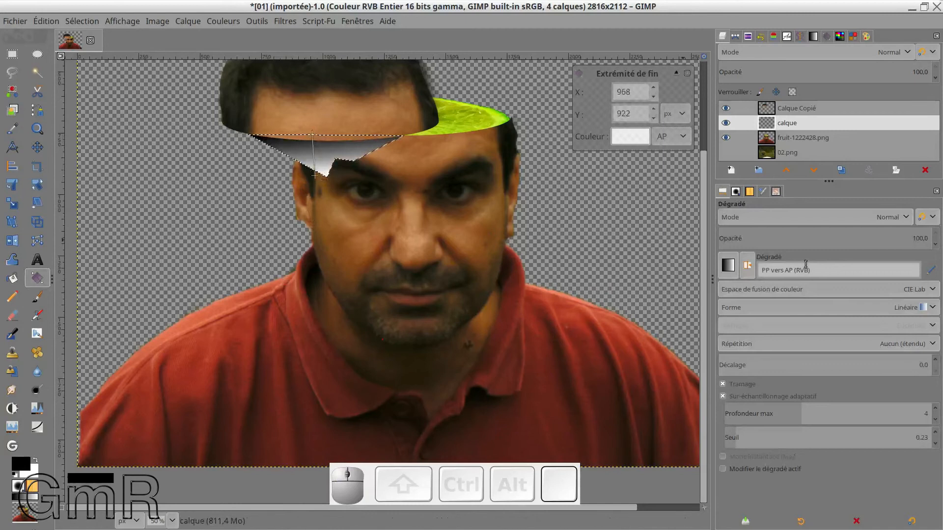
{"action": "left_click", "coordinate": [729, 268]}
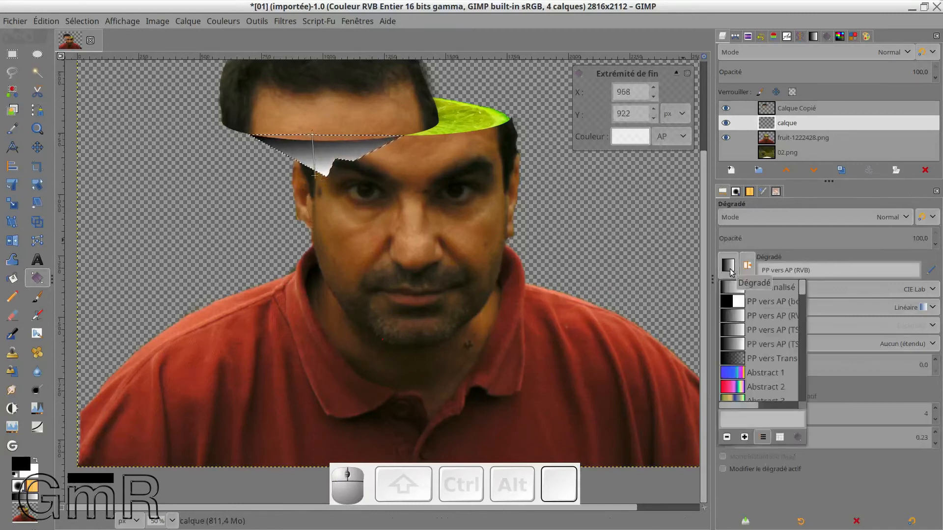
{"action": "left_click", "coordinate": [740, 359]}
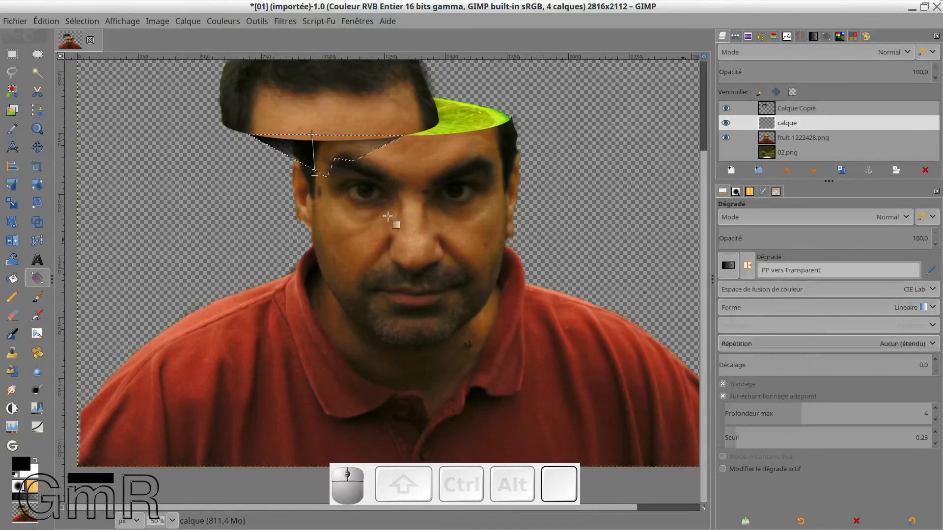
- Apply another PP vers Transparent gradient diagonally from inside the selection down past the ear, about 331 px long, and deselect everything
{"action": "left_click", "coordinate": [315, 147]}
{"action": "left_click_drag", "start_coordinate": [315, 148], "coordinate": [269, 210]}
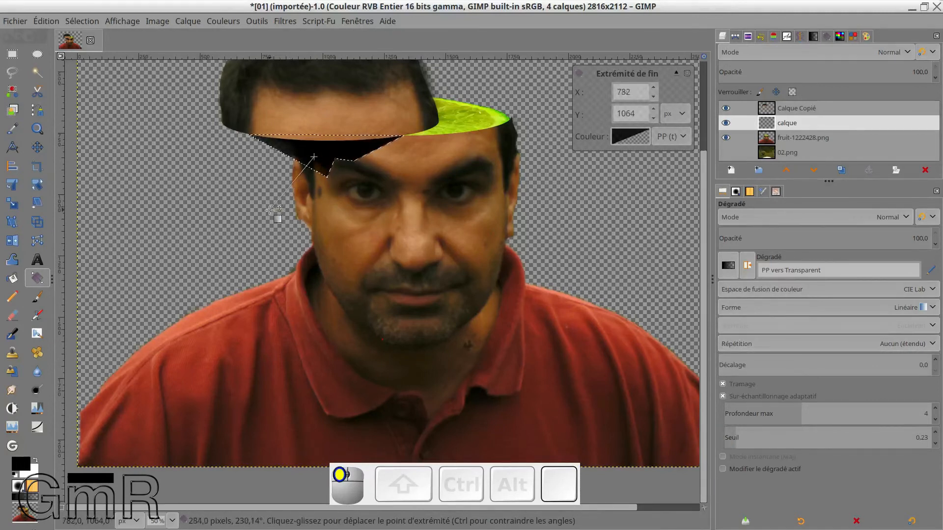
{"action": "scroll", "coordinate": [345, 171], "scroll_direction": "up", "scroll_amount": 2, "text": "ctrl"}
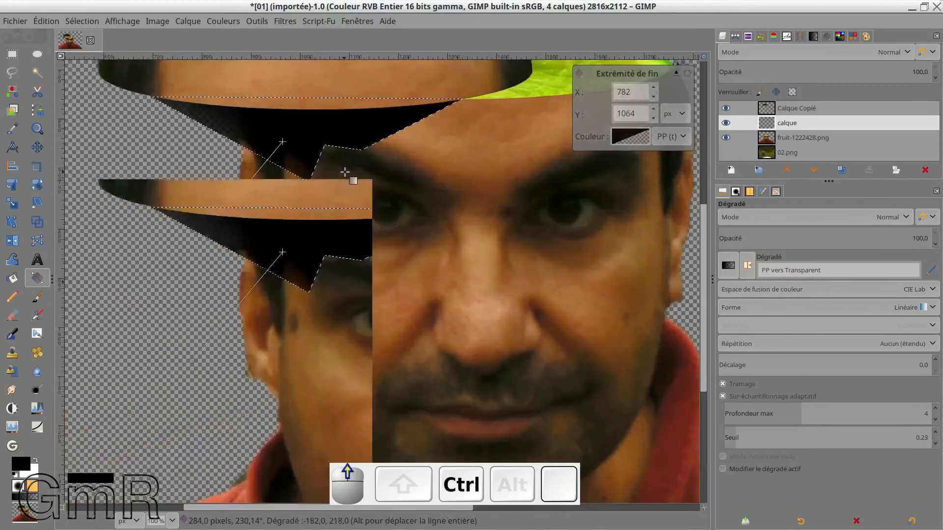
{"action": "scroll", "coordinate": [345, 172], "scroll_direction": "up", "scroll_amount": 3}
{"action": "left_click_drag", "start_coordinate": [282, 363], "coordinate": [297, 349]}
{"action": "left_click", "coordinate": [195, 471]}
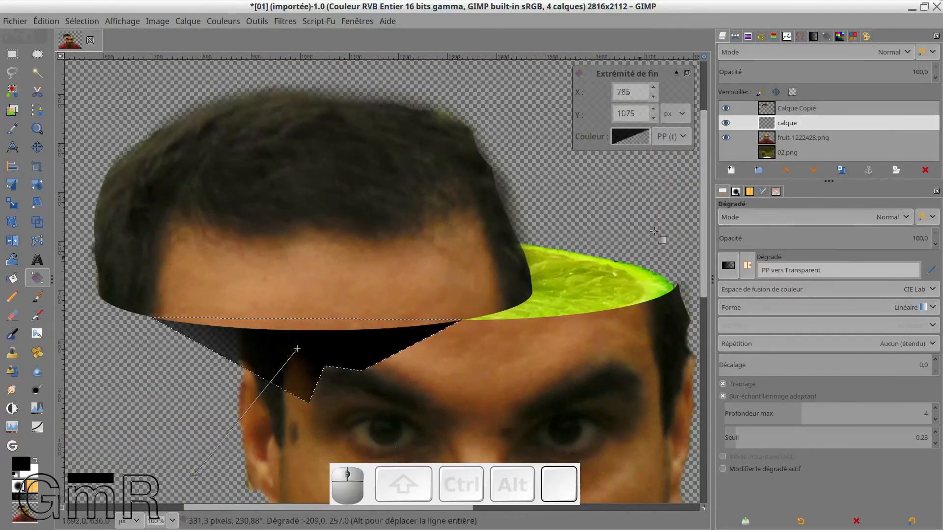
{"action": "key", "text": "Return"}
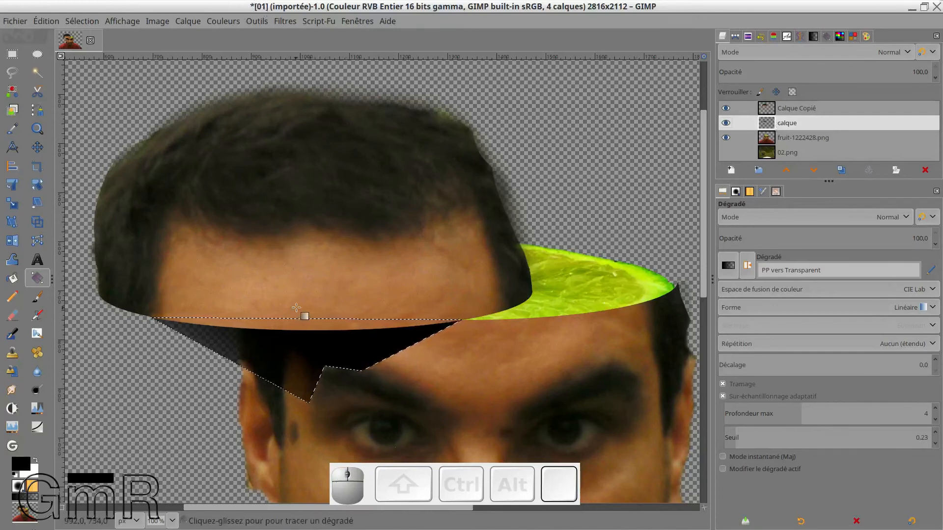
{"action": "key", "text": "ctrl"}
{"action": "key", "text": "shift"}
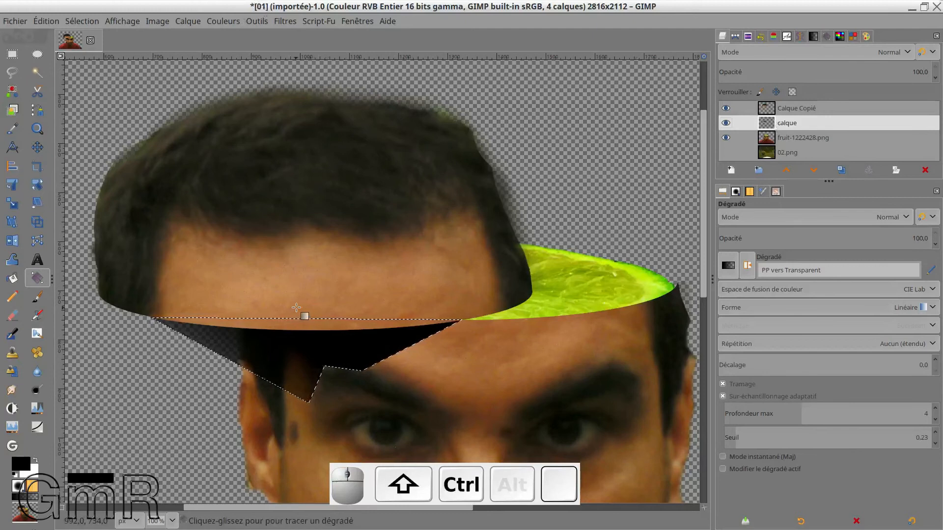
{"action": "key", "text": "ctrl+shift+a"}
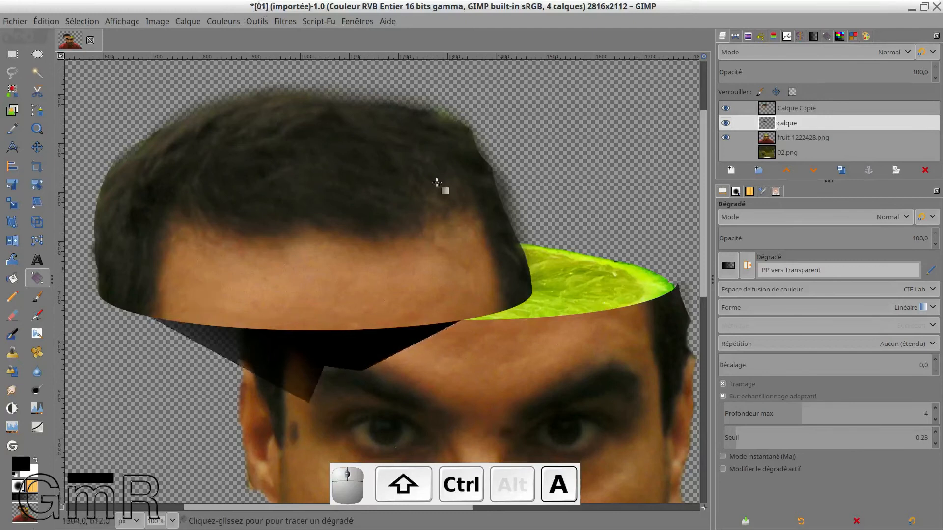
- Soften the shadow on calque with a Gaussian blur of 18,88 in X and Y, keeping the Auto filter
{"action": "left_click", "coordinate": [288, 25]}
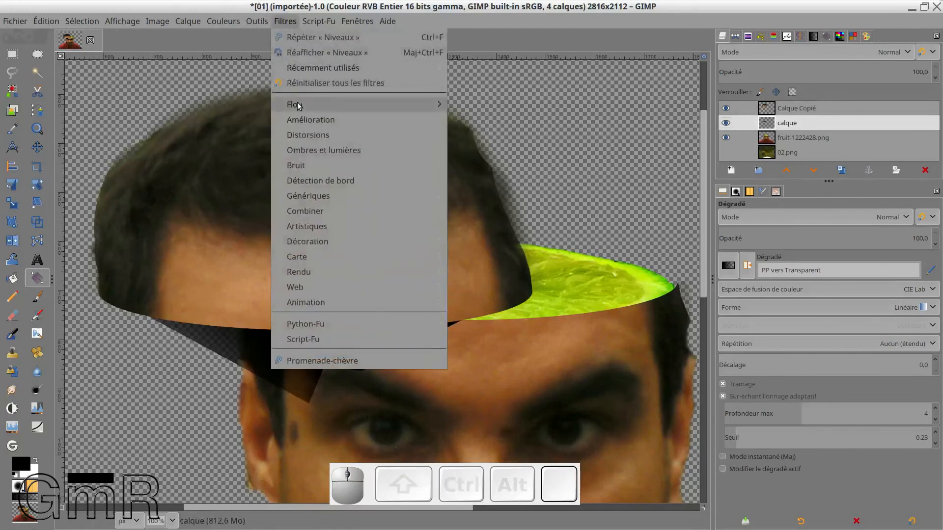
{"action": "mouse_move", "coordinate": [297, 105]}
{"action": "left_click", "coordinate": [505, 105]}
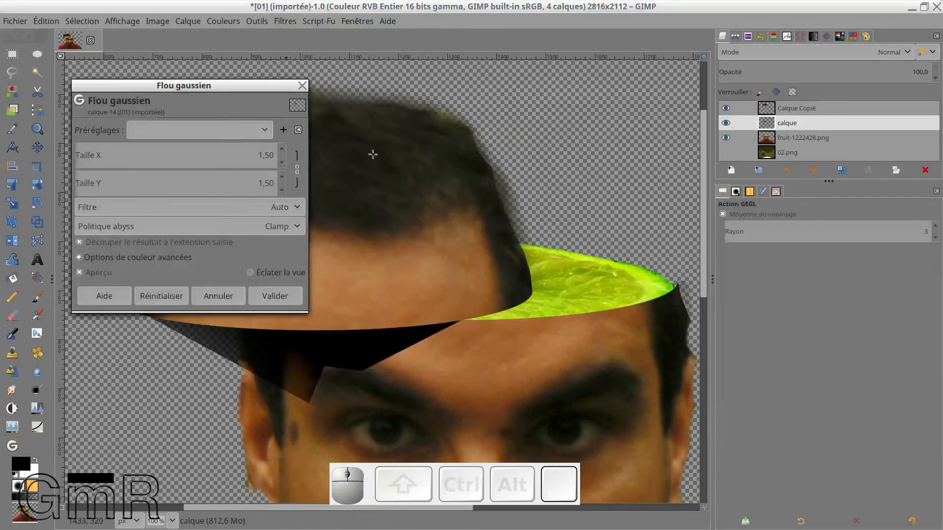
{"action": "left_click", "coordinate": [124, 207]}
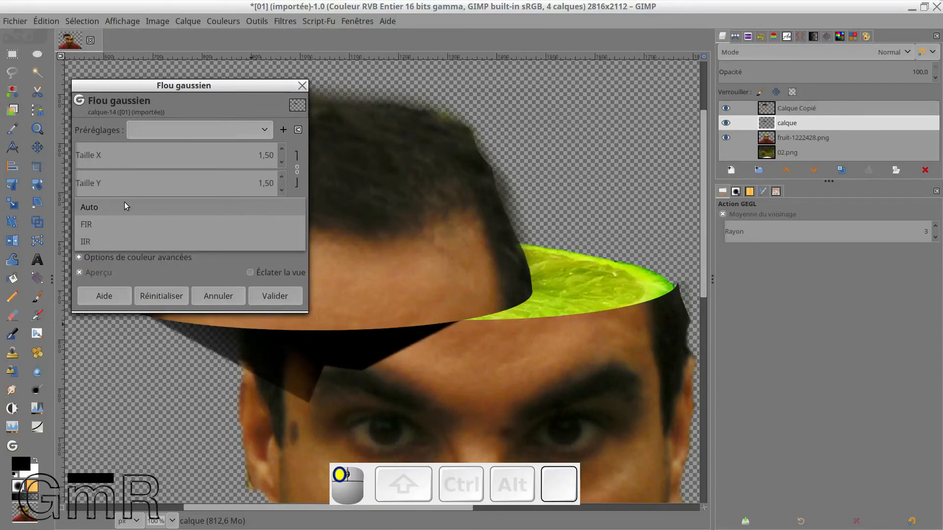
{"action": "left_click", "coordinate": [136, 203]}
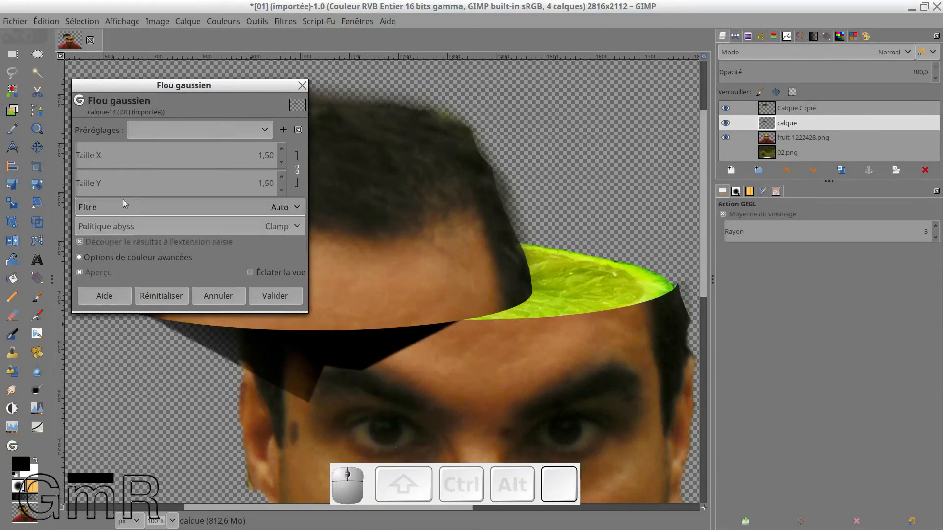
{"action": "left_click_drag", "start_coordinate": [120, 155], "coordinate": [165, 157]}
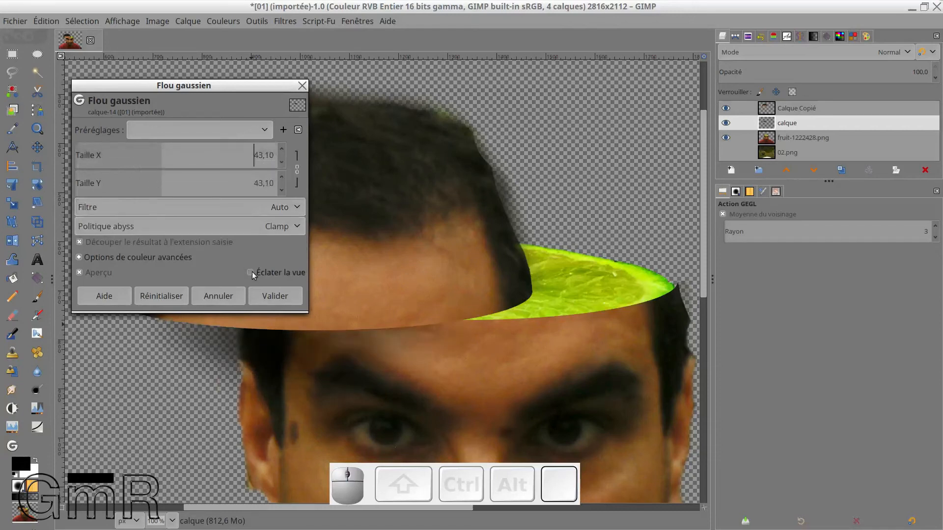
{"action": "left_click_drag", "start_coordinate": [154, 155], "coordinate": [118, 155]}
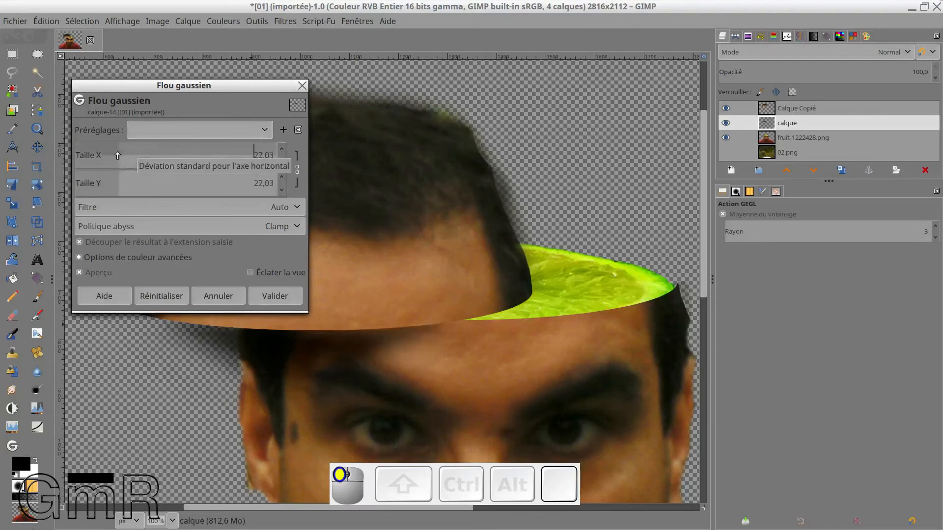
{"action": "left_click_drag", "start_coordinate": [203, 247], "coordinate": [199, 247]}
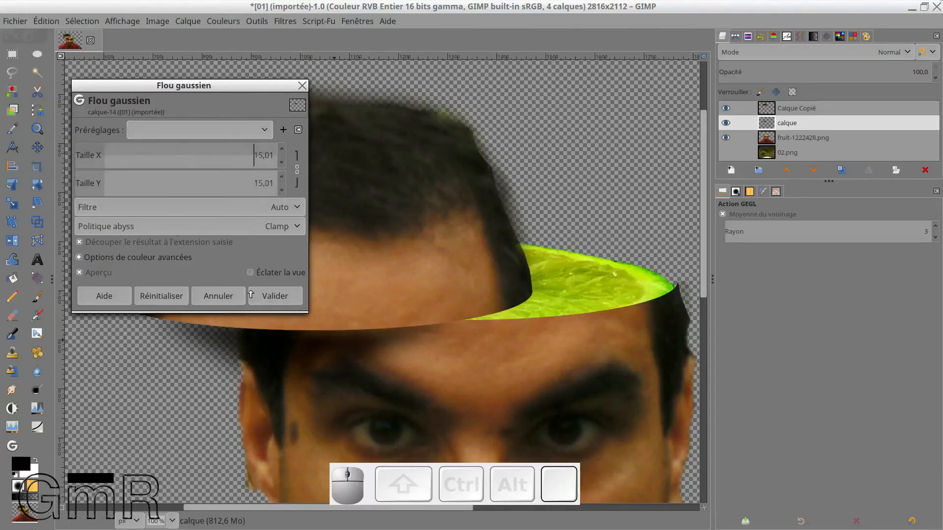
{"action": "left_click", "coordinate": [105, 149]}
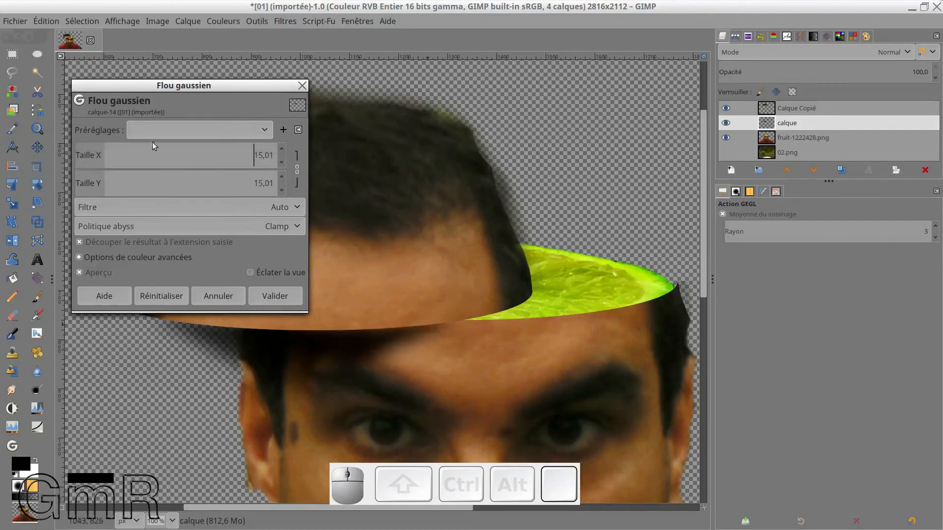
{"action": "left_click", "coordinate": [112, 152]}
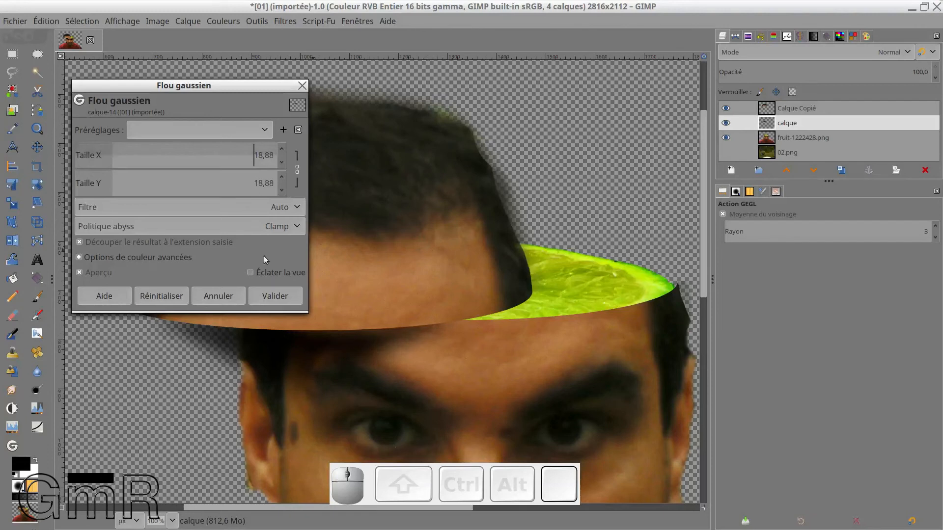
{"action": "left_click", "coordinate": [275, 296]}
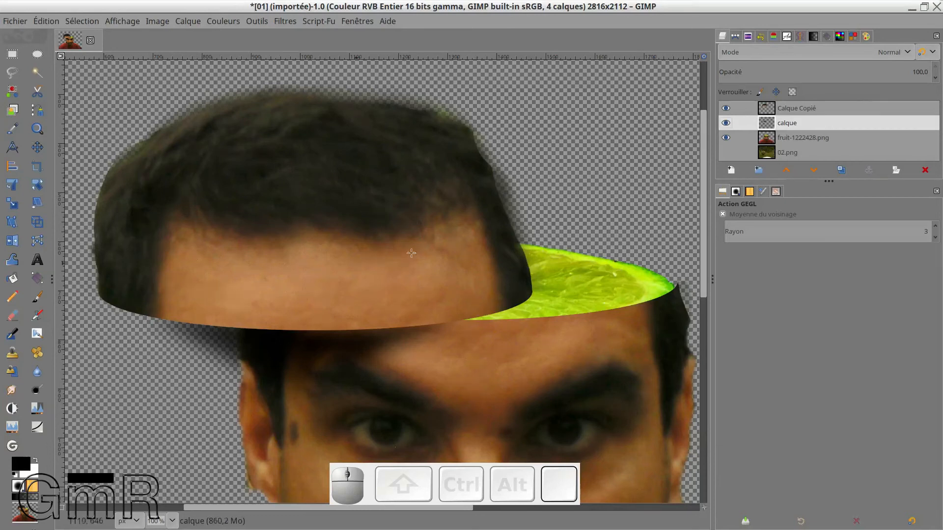
- Check the shadow with Calque Copié hidden and shown, and select the transparent area around the man on fruit-1222428.png by colour
{"action": "left_click", "coordinate": [726, 108]}
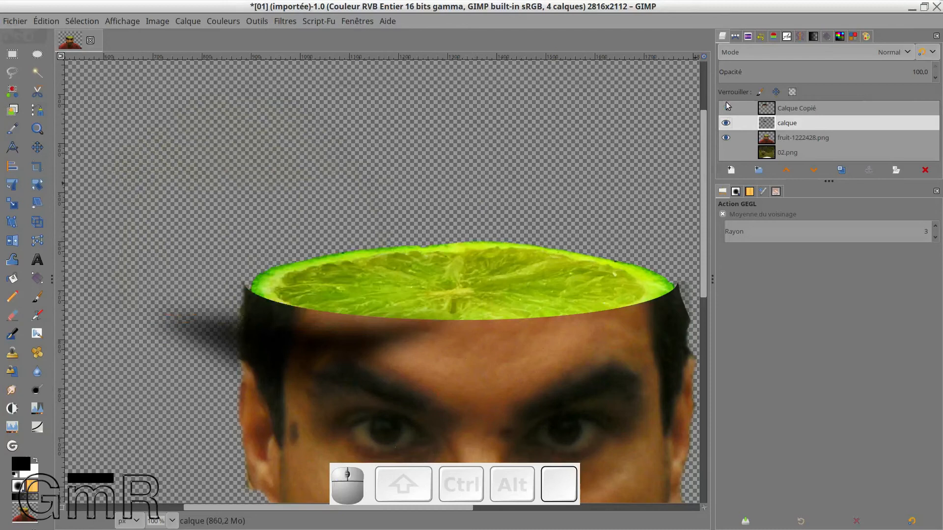
{"action": "left_click", "coordinate": [726, 107]}
{"action": "left_click", "coordinate": [726, 107]}
{"action": "left_click", "coordinate": [726, 107]}
{"action": "scroll", "coordinate": [406, 228], "scroll_direction": "down", "scroll_amount": 5}
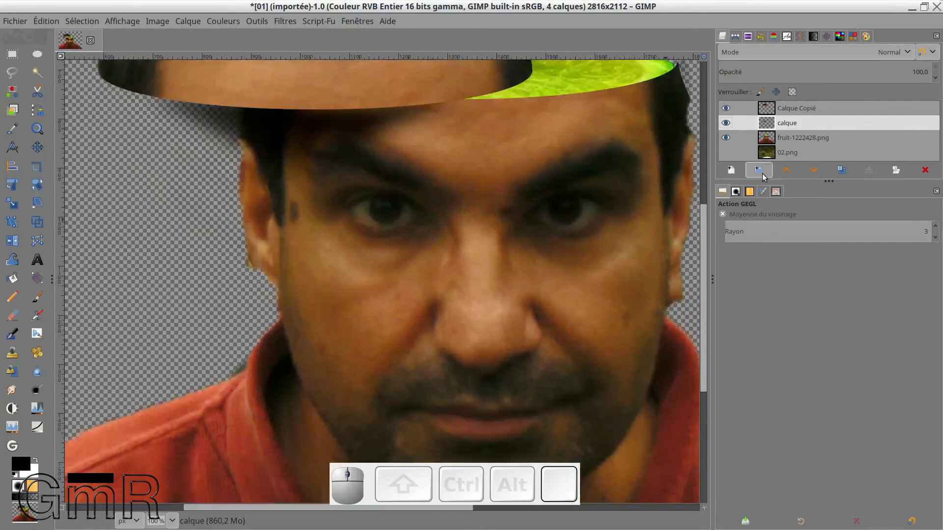
{"action": "key", "text": "shift+o"}
{"action": "scroll", "coordinate": [528, 122], "scroll_direction": "up", "scroll_amount": 5}
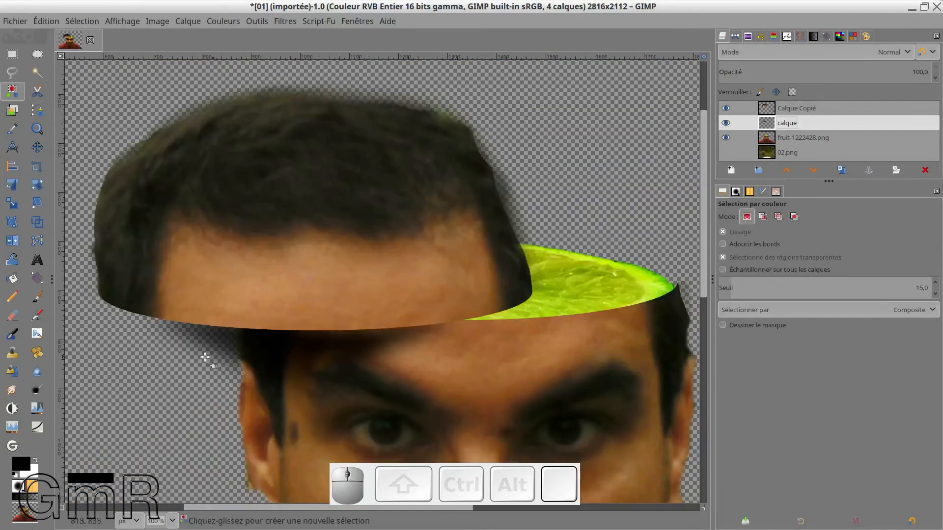
{"action": "scroll", "coordinate": [212, 365], "scroll_direction": "down", "scroll_amount": 2}
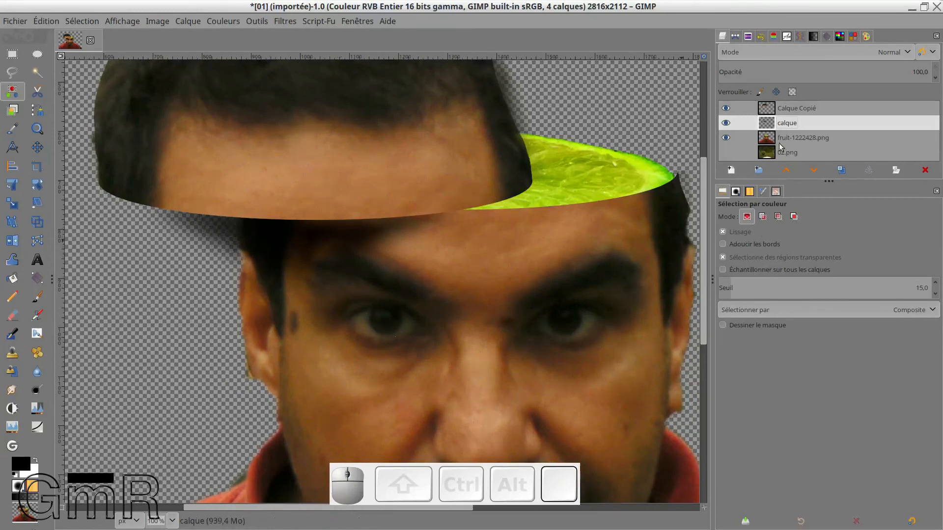
{"action": "left_click", "coordinate": [765, 141]}
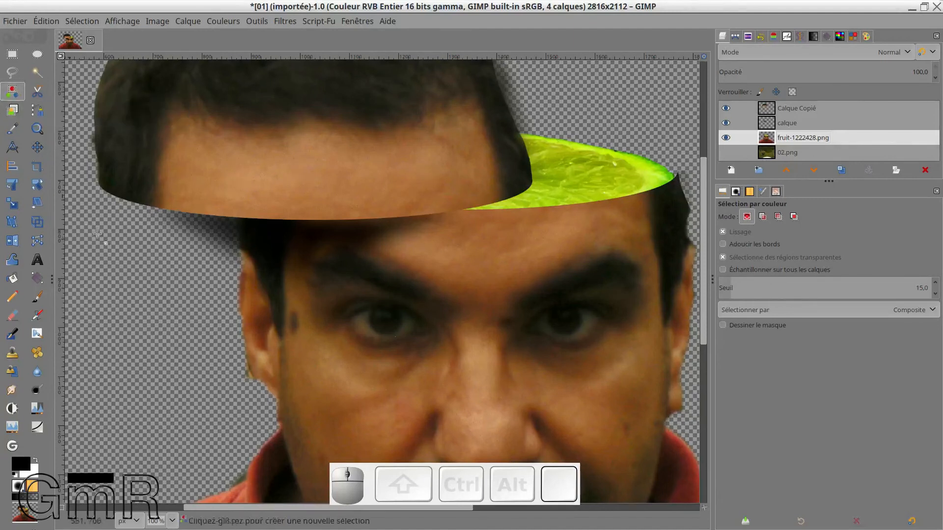
{"action": "left_click", "coordinate": [136, 295]}
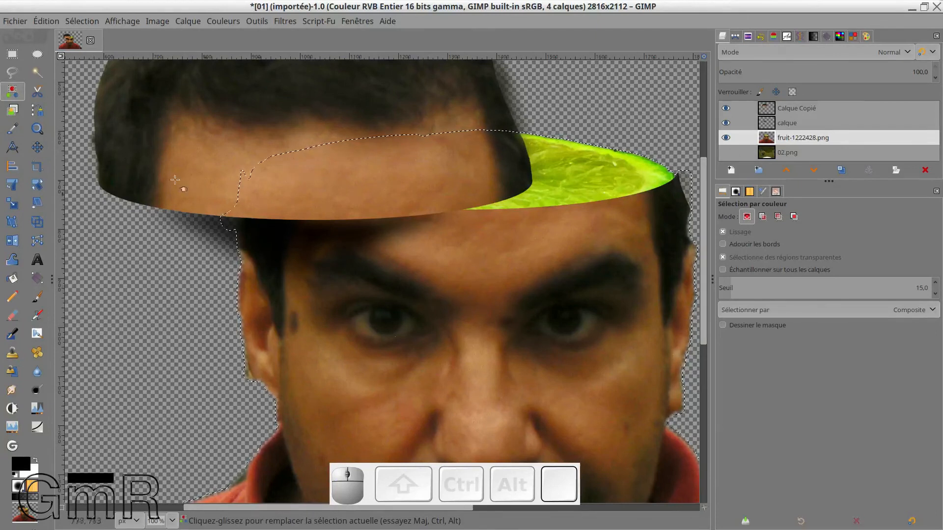
- Rename the calque layer as ombre and delete its shadow from the selected area outside the man
{"action": "left_click", "coordinate": [769, 124]}
{"action": "double_click", "coordinate": [788, 124]}
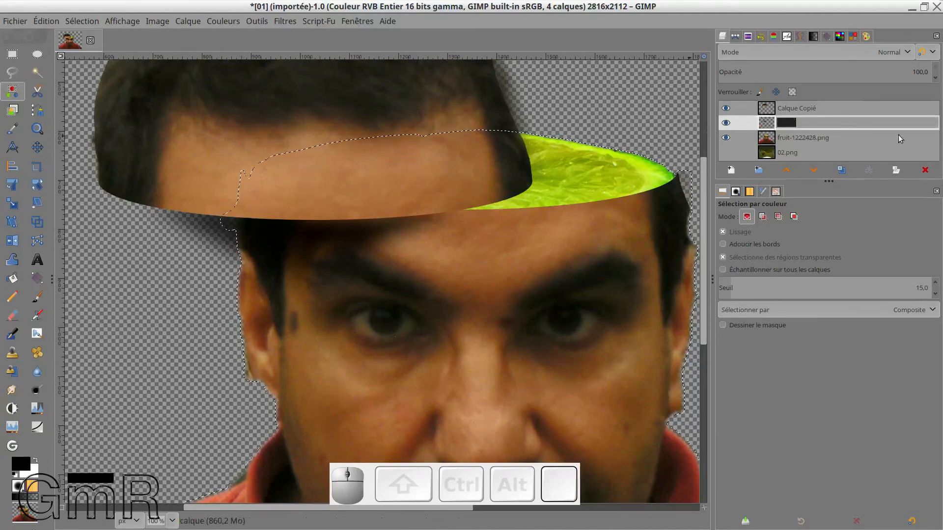
{"action": "type", "text": "ombre"}
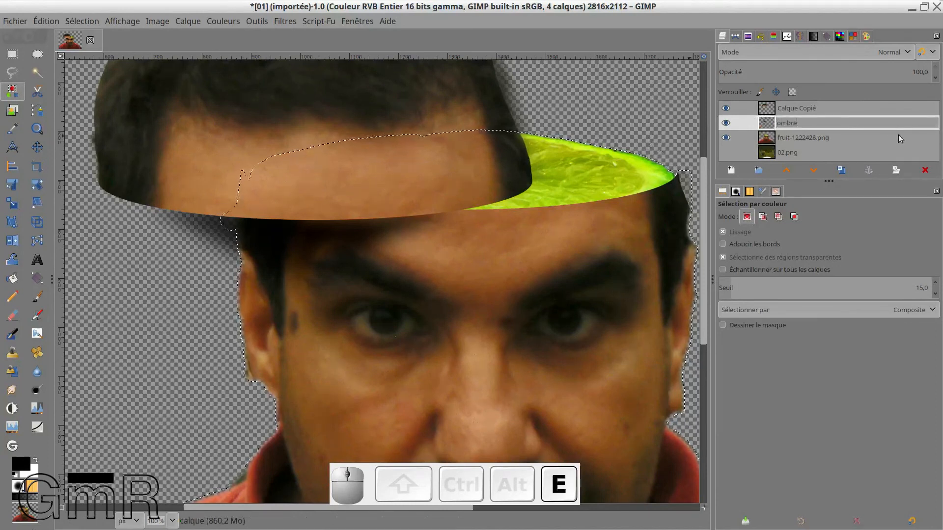
{"action": "key", "text": "Return"}
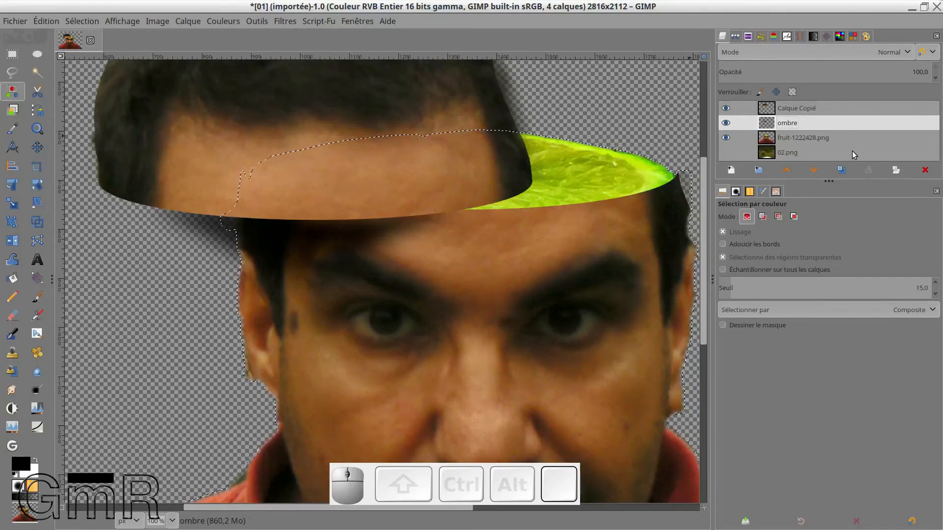
{"action": "key", "text": "Delete"}
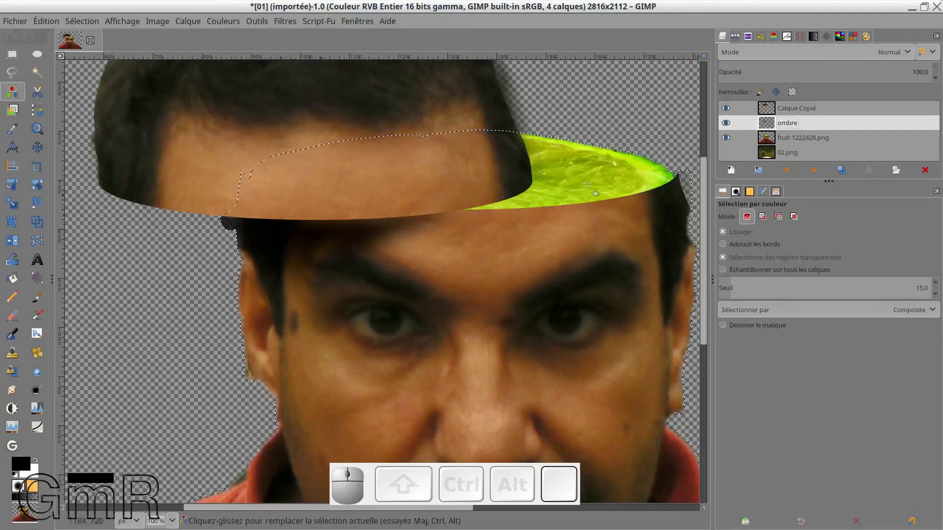
- Hide Calque Copié, clear the selection, and lightly erase the stray shadow outside the man's temple on ombre with the 267,01 Eraser
{"action": "left_click", "coordinate": [725, 108]}
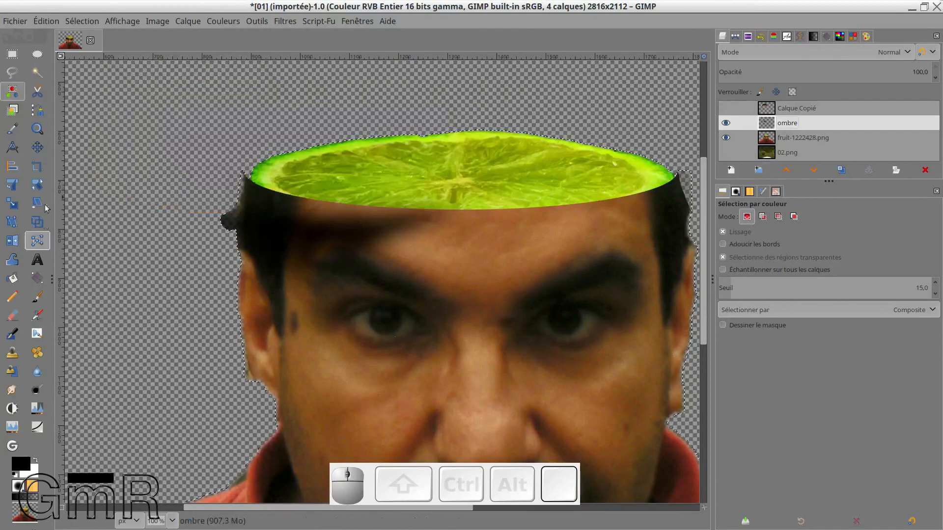
{"action": "left_click", "coordinate": [12, 315]}
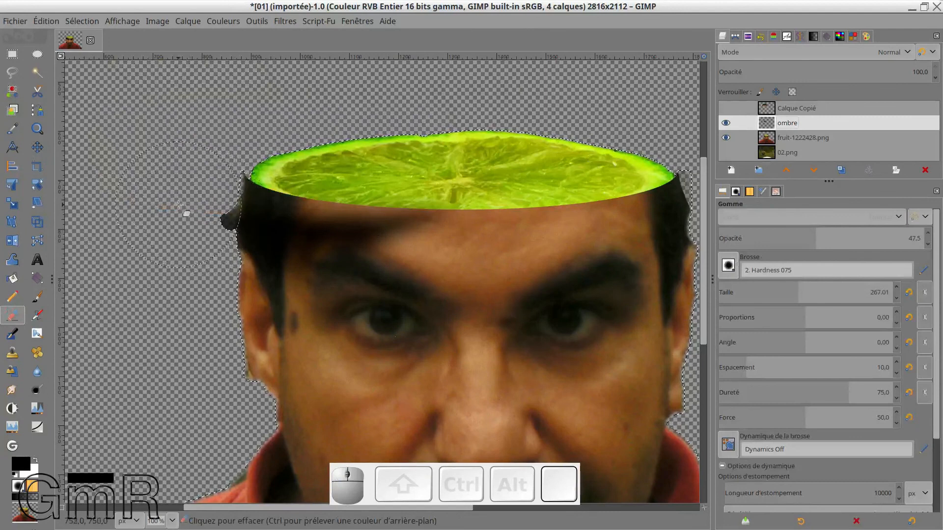
{"action": "left_click", "coordinate": [178, 205]}
{"action": "left_click", "coordinate": [178, 205]}
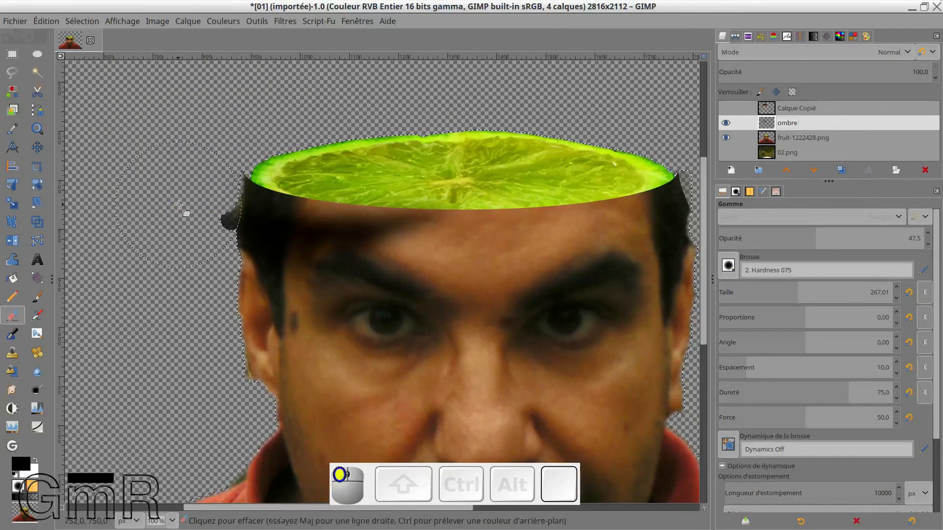
{"action": "key", "text": "ctrl"}
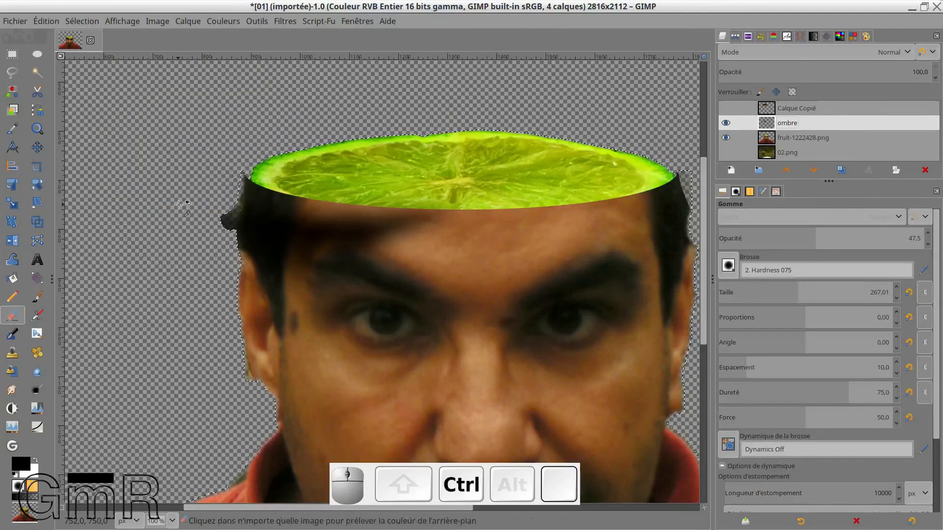
{"action": "key", "text": "ctrl+shift+a"}
{"action": "left_click_drag", "start_coordinate": [178, 205], "coordinate": [695, 235]}
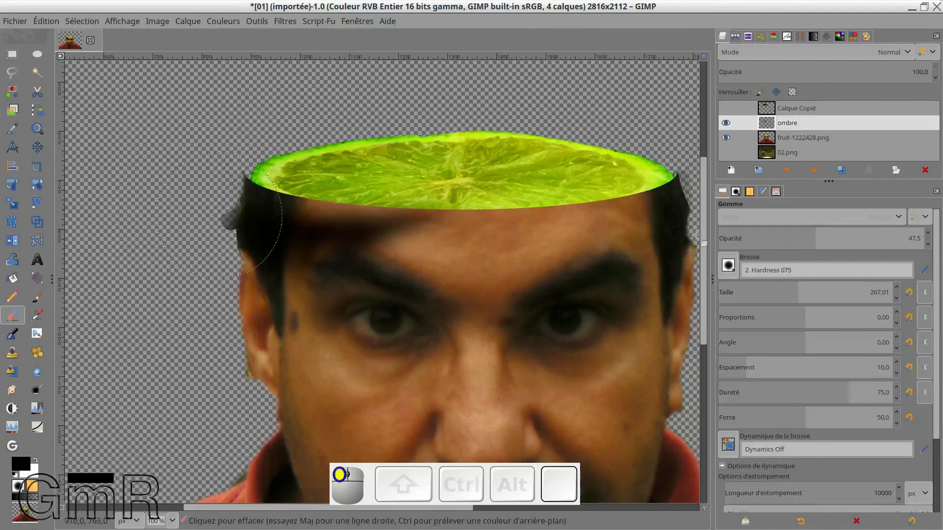
- Reduce the Eraser size to 49,64, erase the remaining shadow smudge beside the man's temple, and show Calque Copié again
{"action": "left_click", "coordinate": [747, 293]}
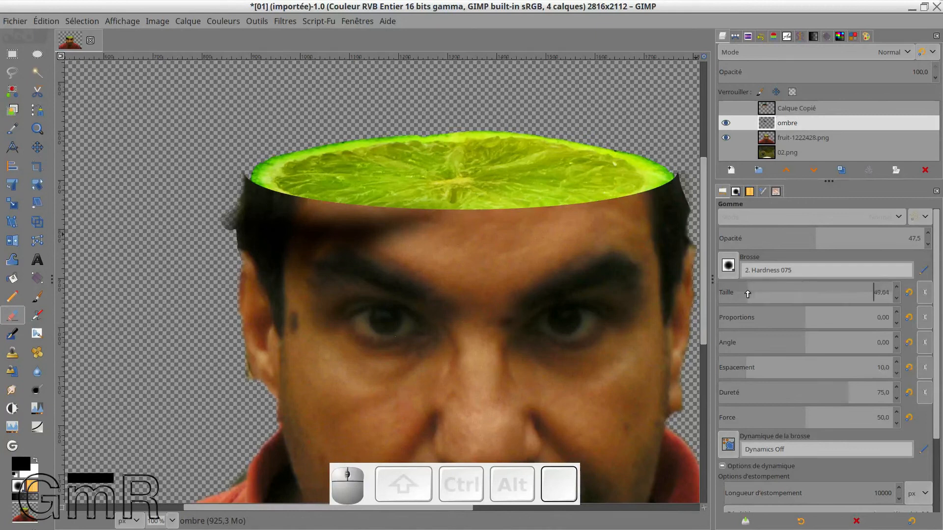
{"action": "mouse_move", "coordinate": [216, 186]}
{"action": "left_mouse_down"}
{"action": "mouse_move", "coordinate": [229, 235]}
{"action": "mouse_move", "coordinate": [236, 181]}
{"action": "mouse_move", "coordinate": [228, 226]}
{"action": "left_mouse_up"}
{"action": "left_click_drag", "start_coordinate": [231, 203], "coordinate": [235, 176]}
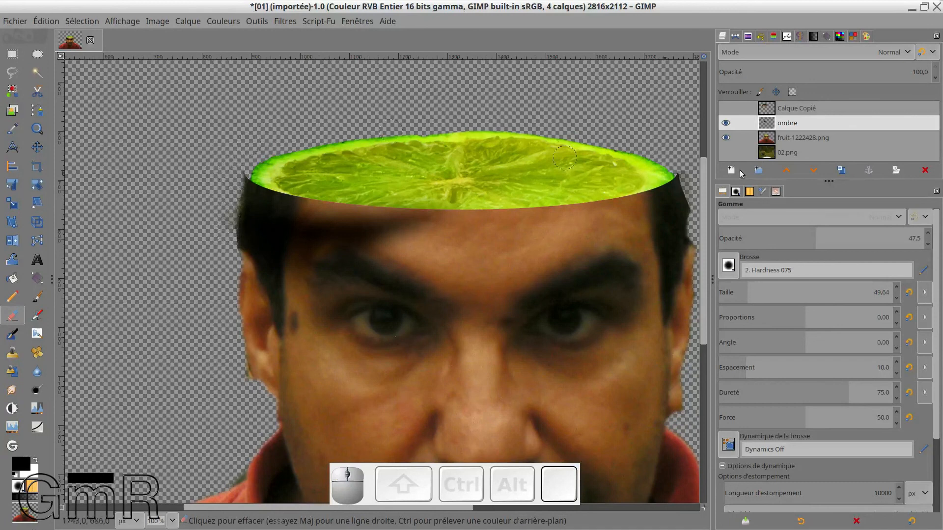
{"action": "left_click", "coordinate": [725, 109]}
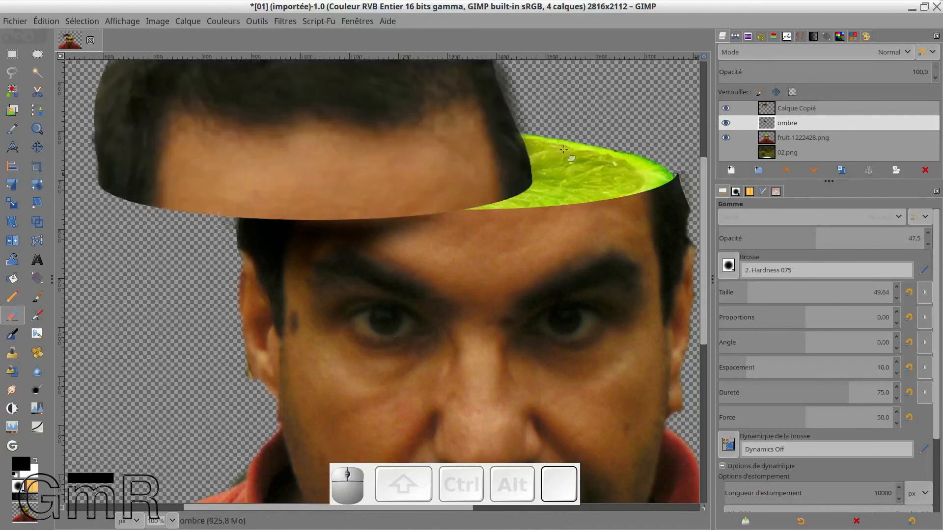
- Make the 02.png background layer visible and check the whole composite against it
{"action": "scroll", "coordinate": [511, 172], "scroll_direction": "down", "scroll_amount": 4, "text": "ctrl"}
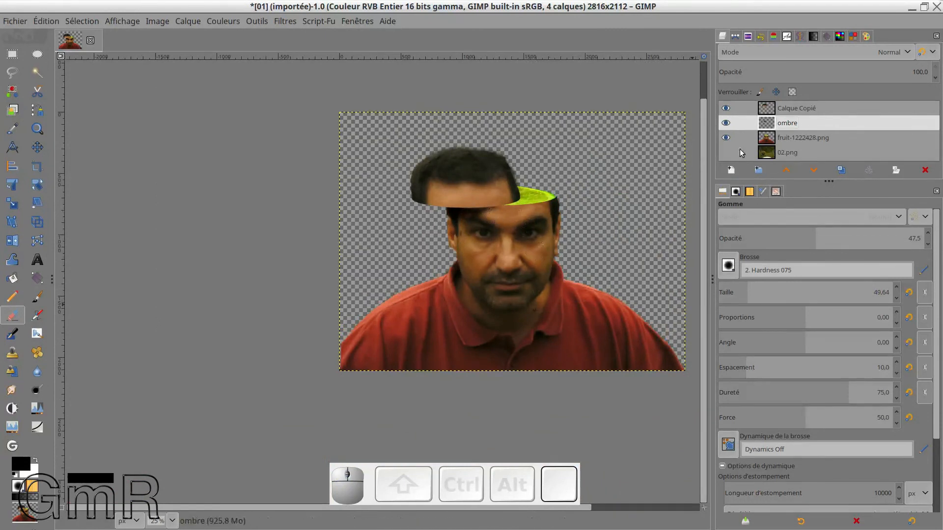
{"action": "left_click", "coordinate": [727, 156]}
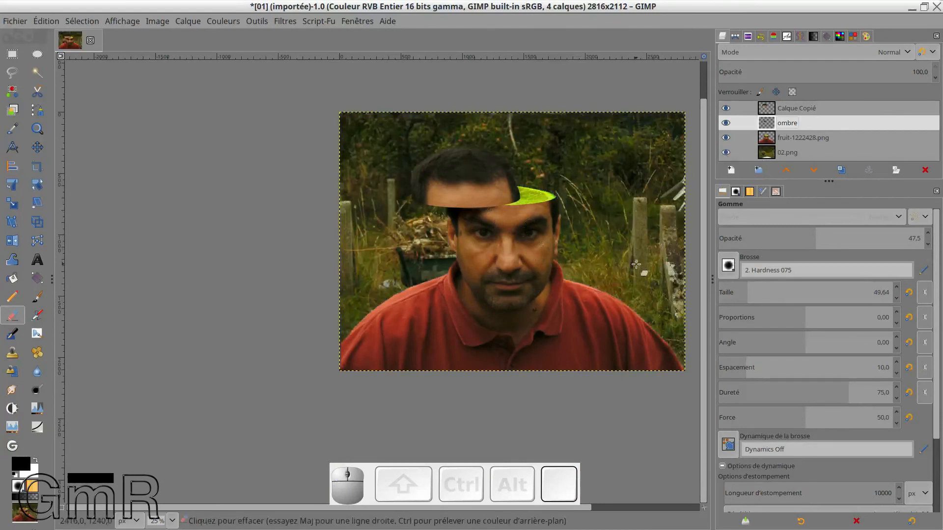
{"action": "scroll", "coordinate": [544, 288], "scroll_direction": "up", "scroll_amount": 1}
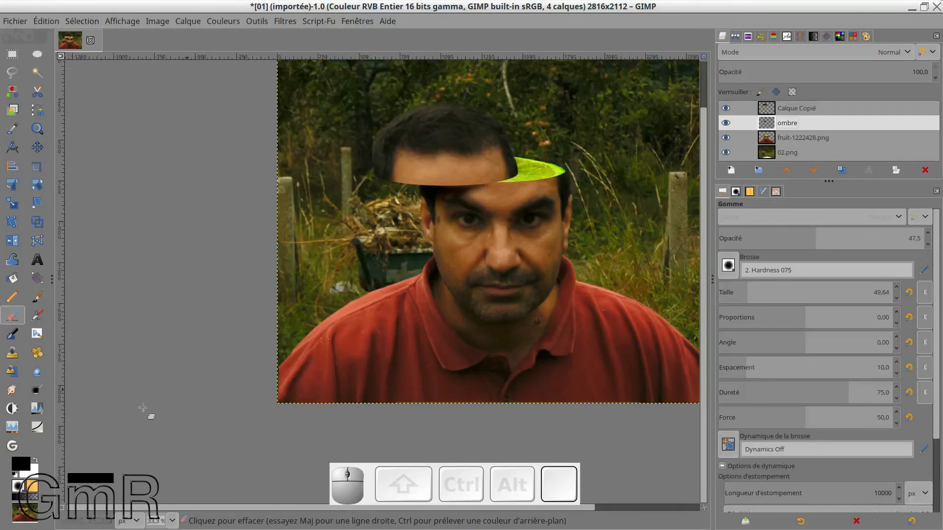
{"action": "left_click_drag", "start_coordinate": [435, 383], "coordinate": [312, 396]}
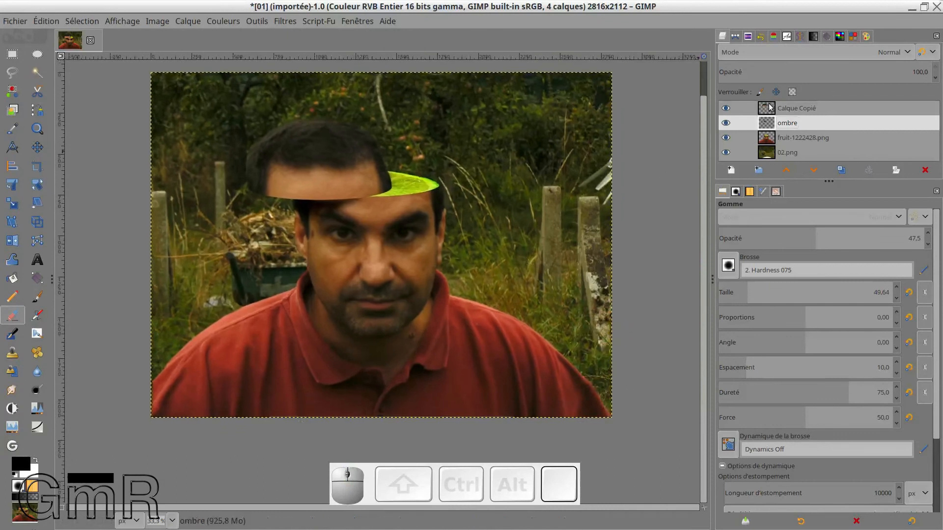